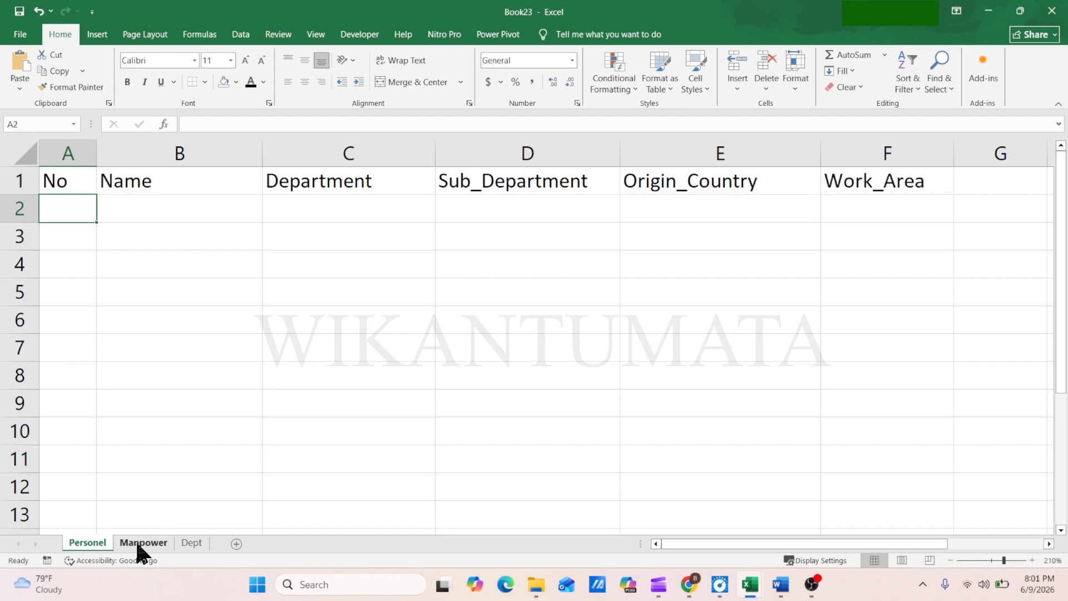
# Review the name and origin-country lists on the Manpower sheet and the department lists on the Dept sheet, ending on the Personel sheet
pyautogui.click(137, 541)
pyautogui.click(86, 200)
pyautogui.click(345, 200)
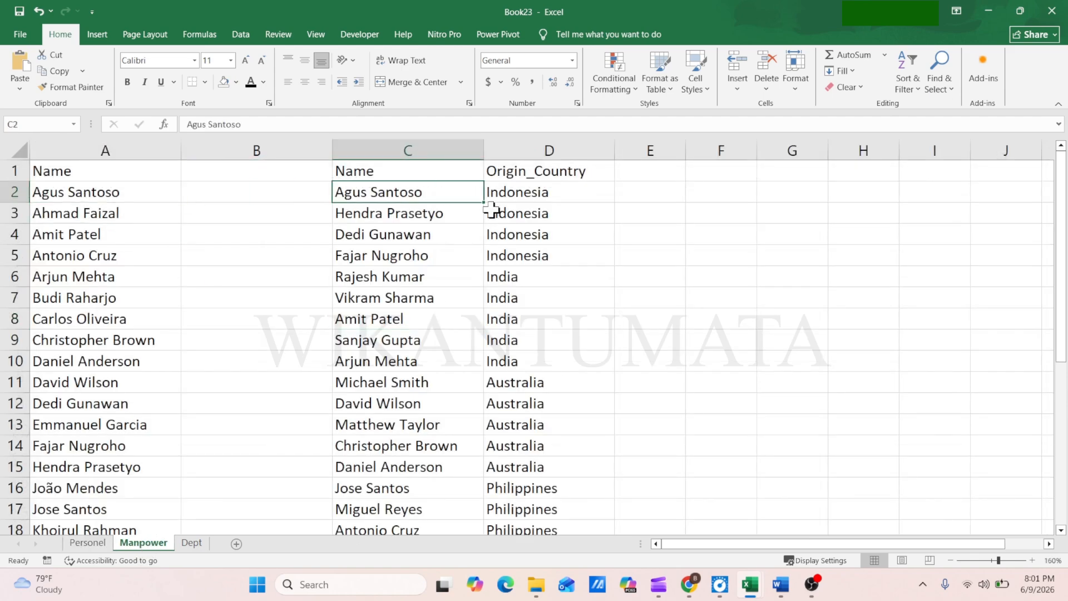
pyautogui.click(532, 210)
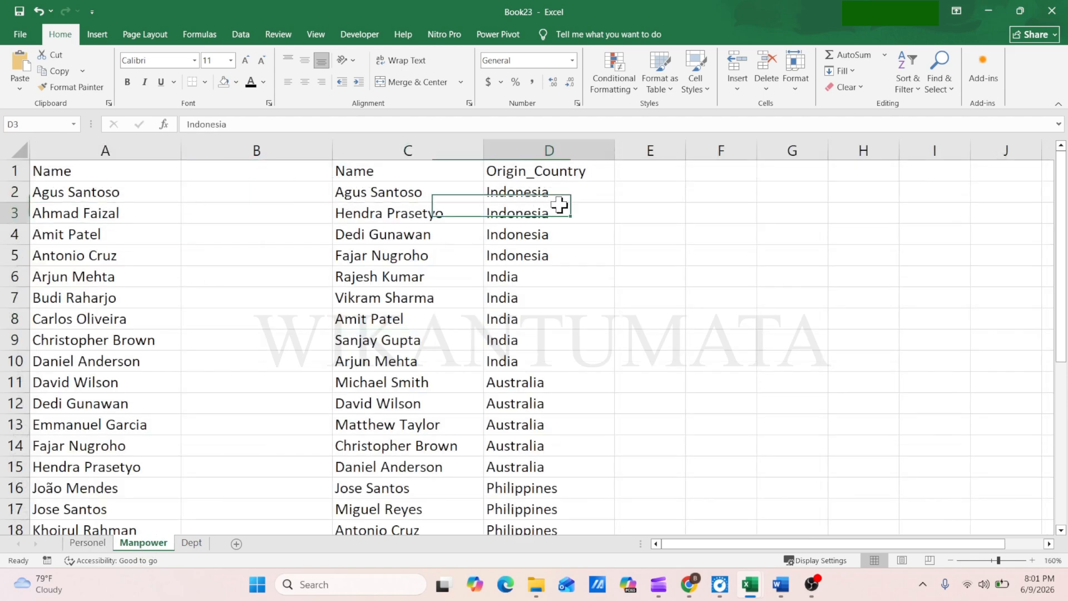
pyautogui.click(191, 543)
pyautogui.click(95, 173)
pyautogui.click(298, 410)
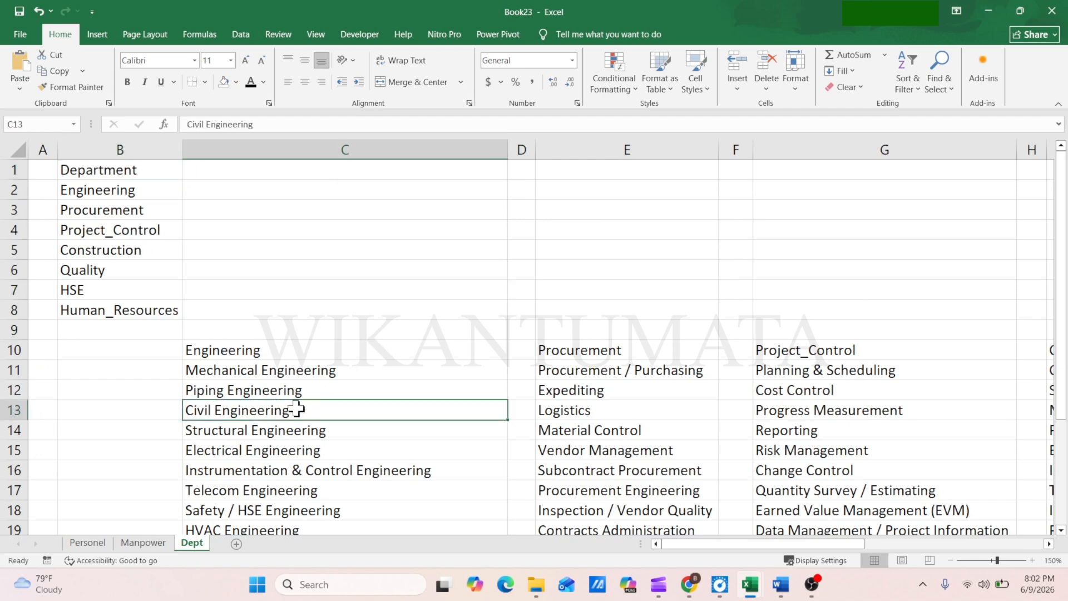
pyautogui.click(563, 410)
pyautogui.moveTo(749, 539); pyautogui.dragTo(716, 545)
pyautogui.click(84, 543)
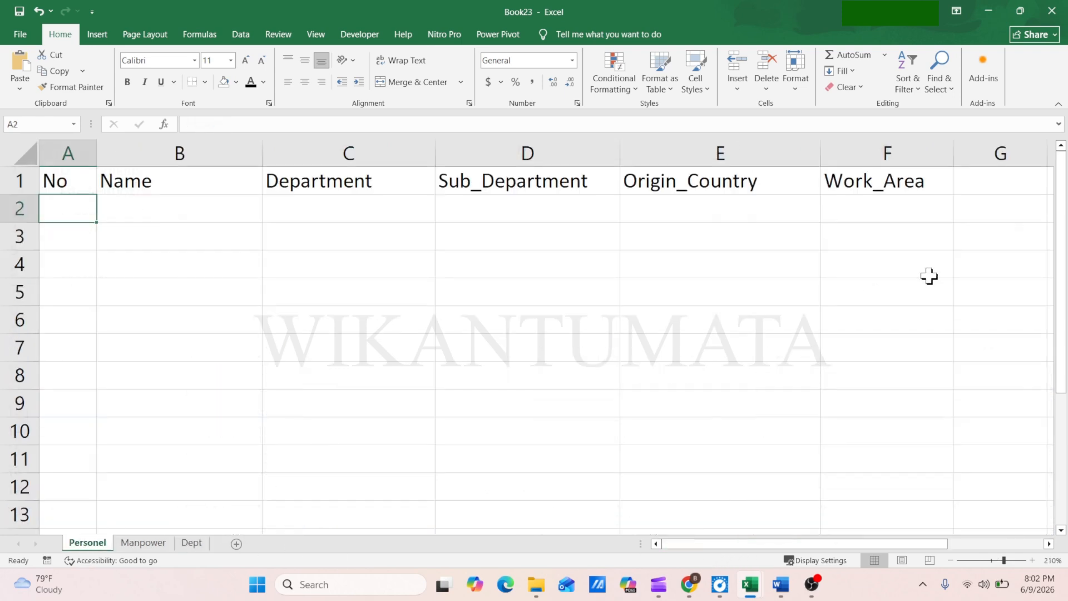
# Convert the header row A1:F1 on the Personel sheet into a table with headers
pyautogui.click(866, 187)
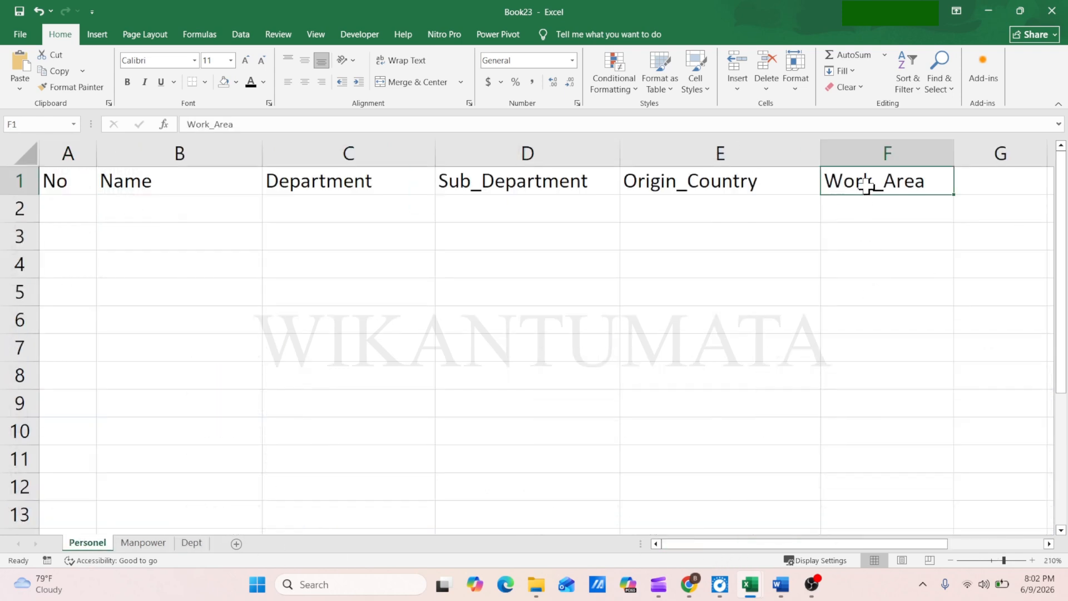
pyautogui.hotkey('ctrl', 't')
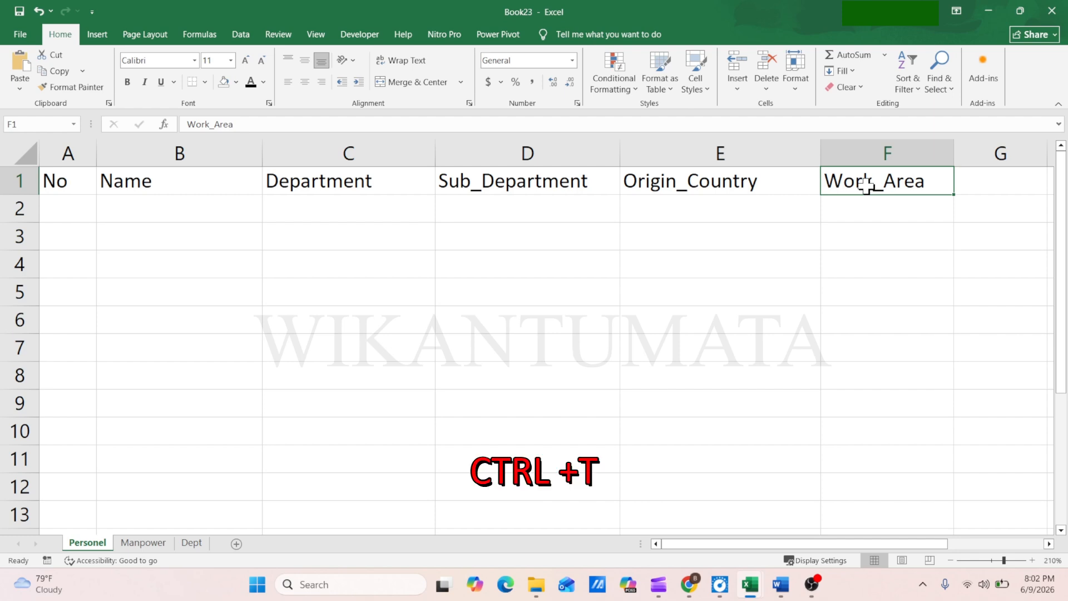
pyautogui.click(75, 218)
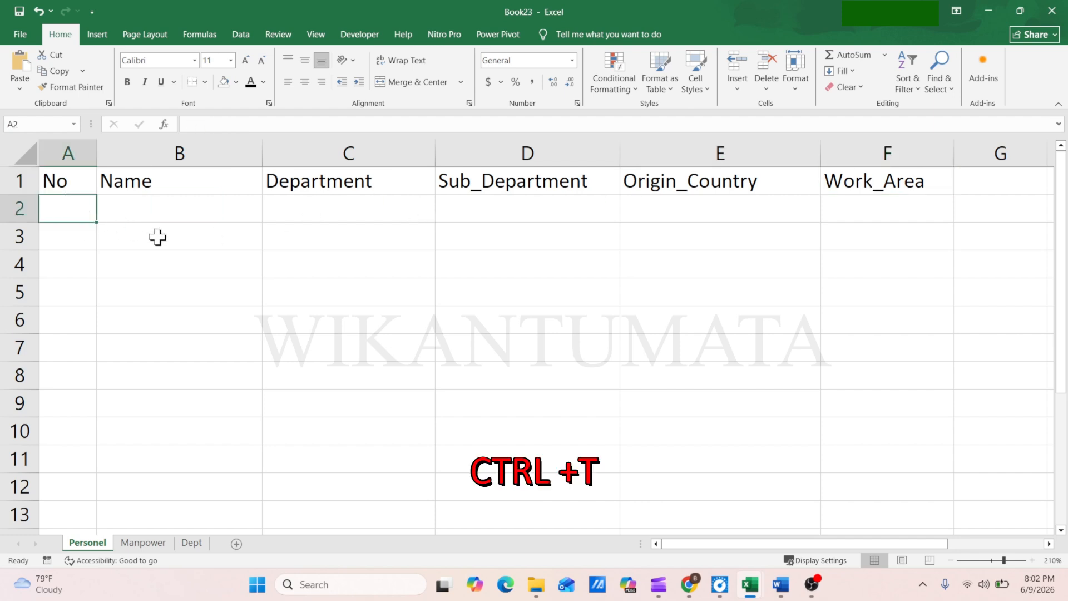
pyautogui.click(67, 180)
pyautogui.hotkey('ctrl', 't')
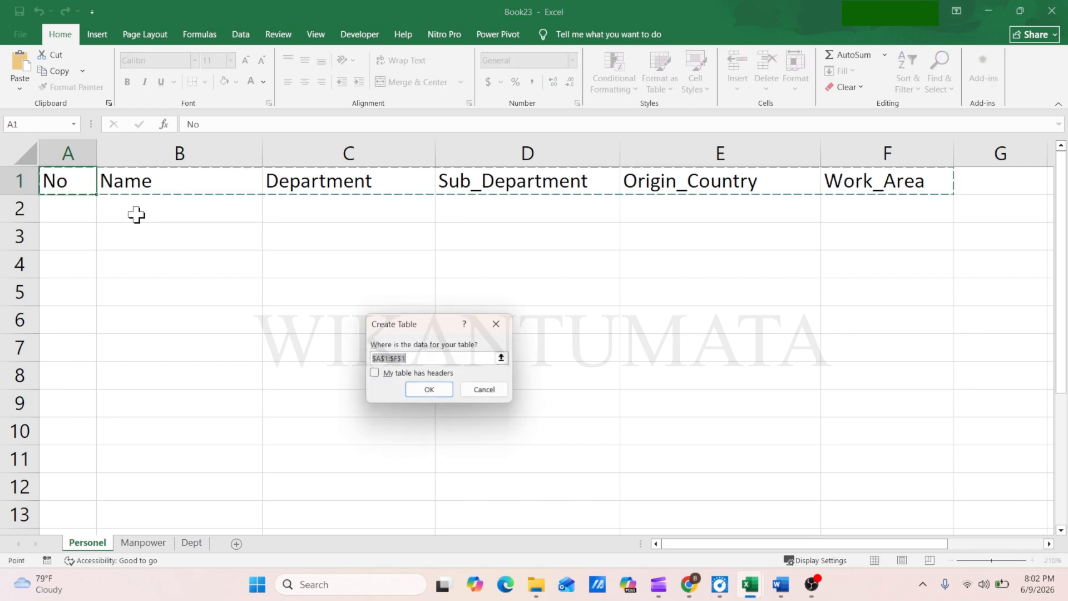
pyautogui.click(388, 375)
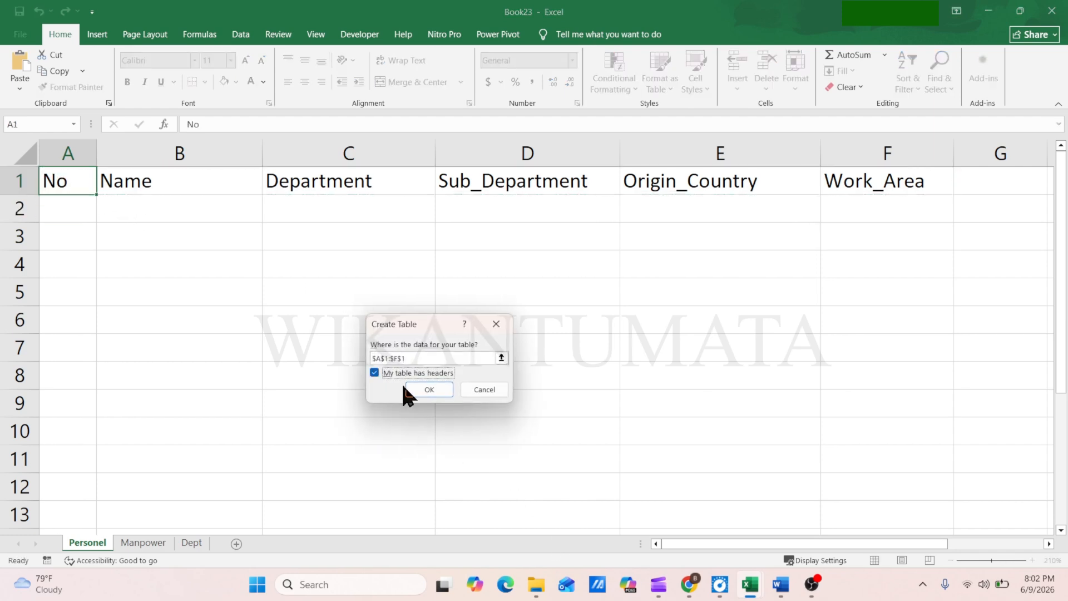
pyautogui.click(429, 390)
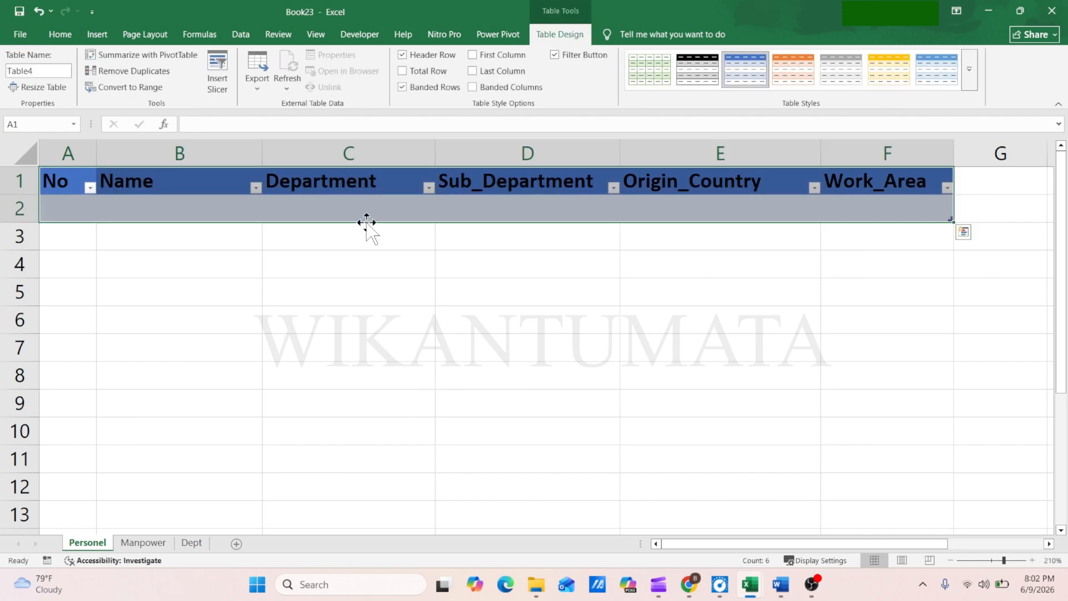
# Rename the new table on the Personel sheet as Personel in the Name Manager
pyautogui.click(197, 34)
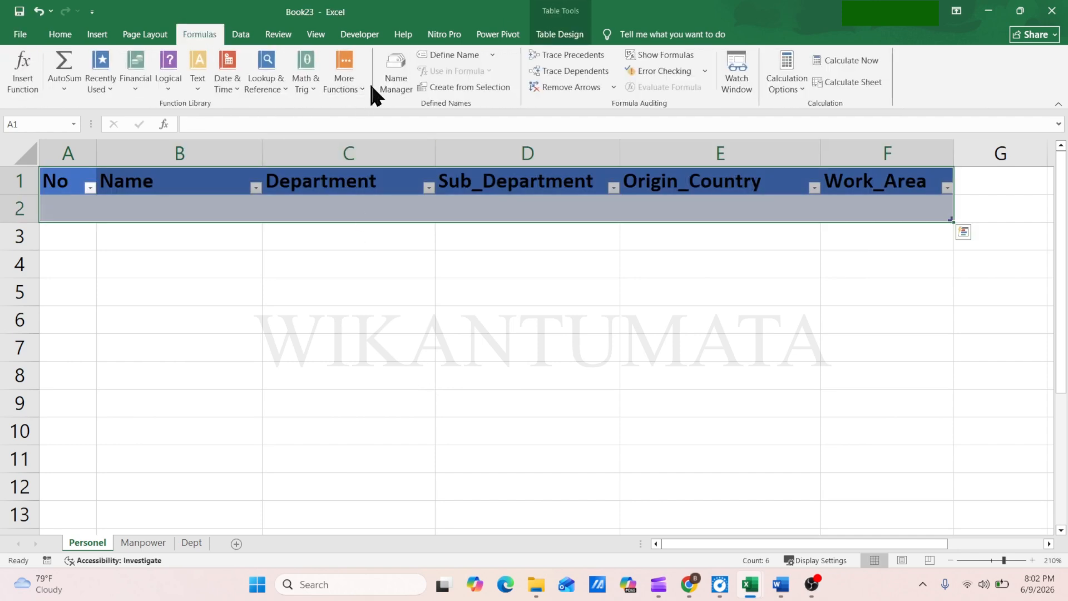
pyautogui.click(396, 84)
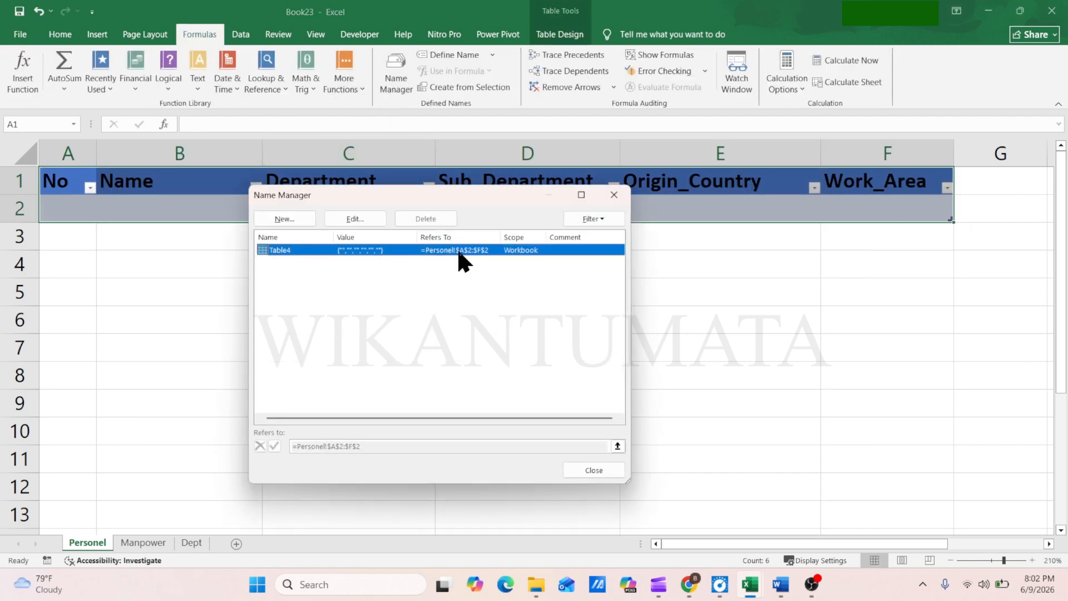
pyautogui.click(364, 219)
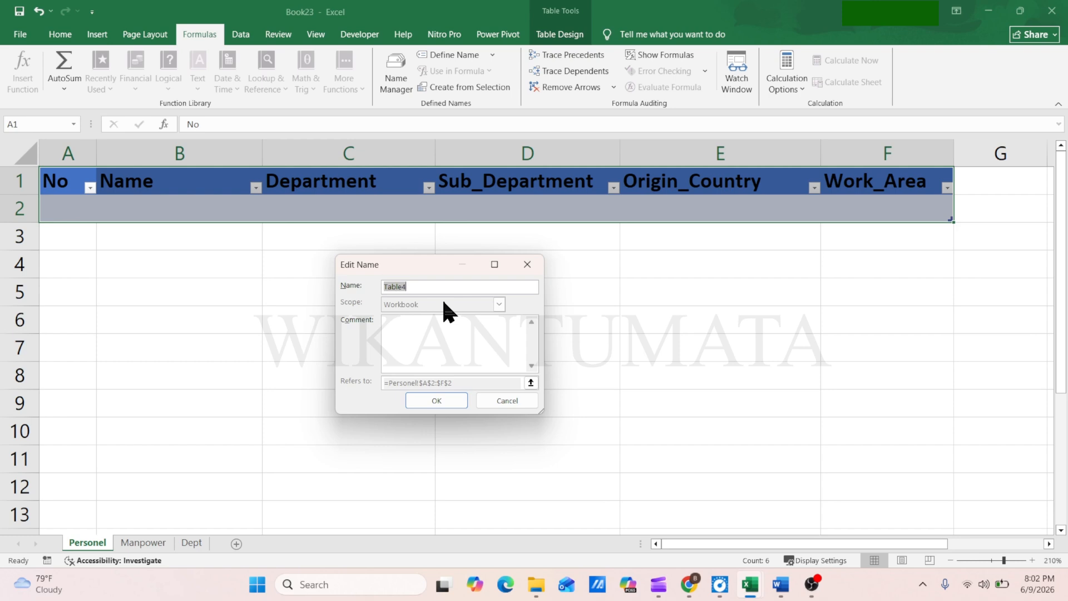
pyautogui.write('Personel')
pyautogui.click(429, 401)
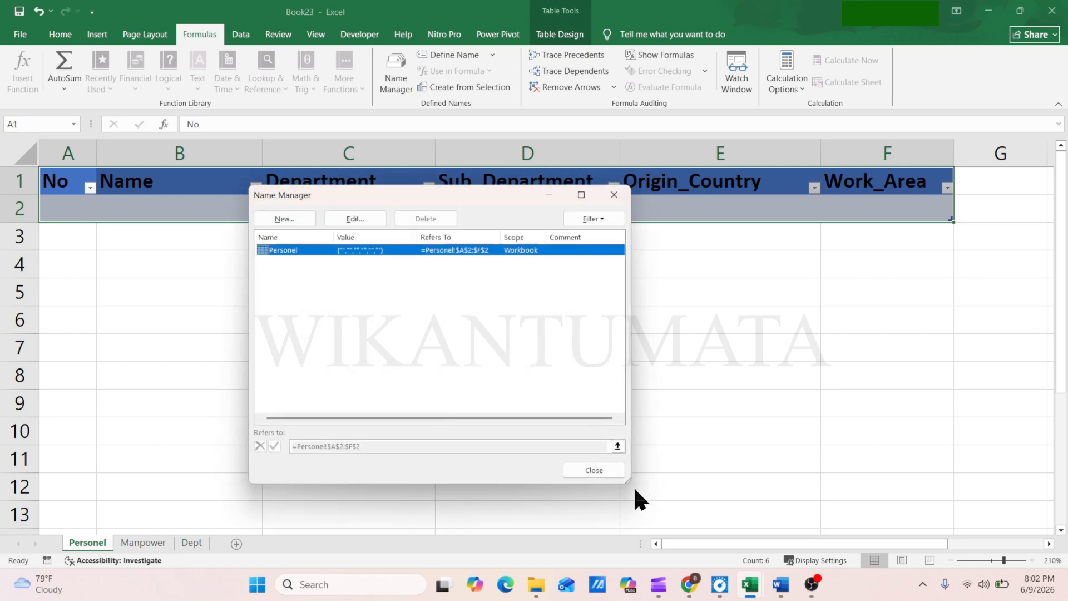
pyautogui.click(603, 470)
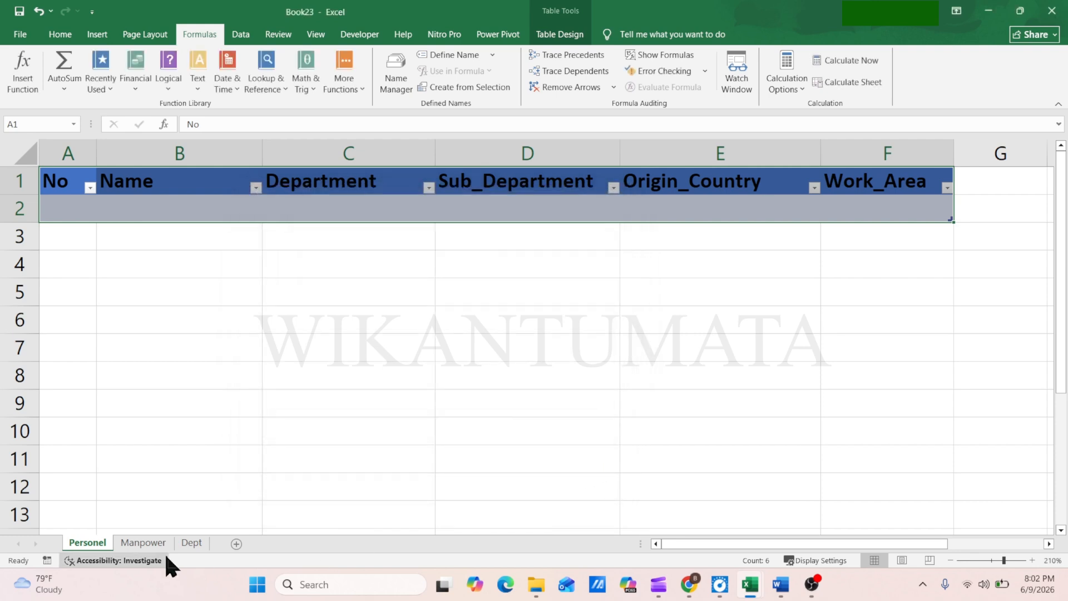
# Convert the single-column name list A1:A30 on the Manpower sheet into a table with headers
pyautogui.click(134, 547)
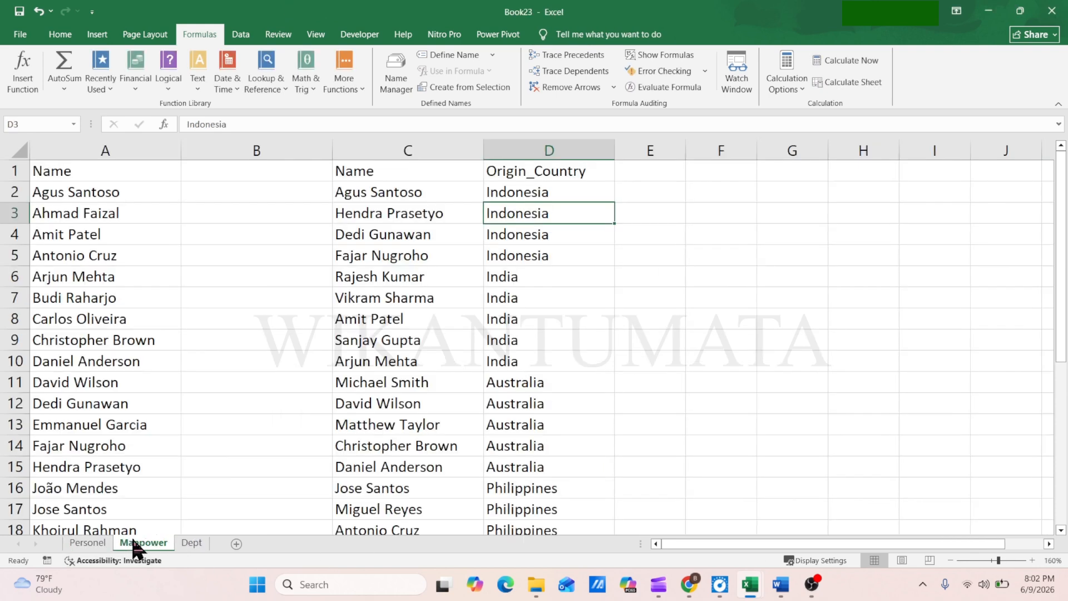
pyautogui.click(76, 176)
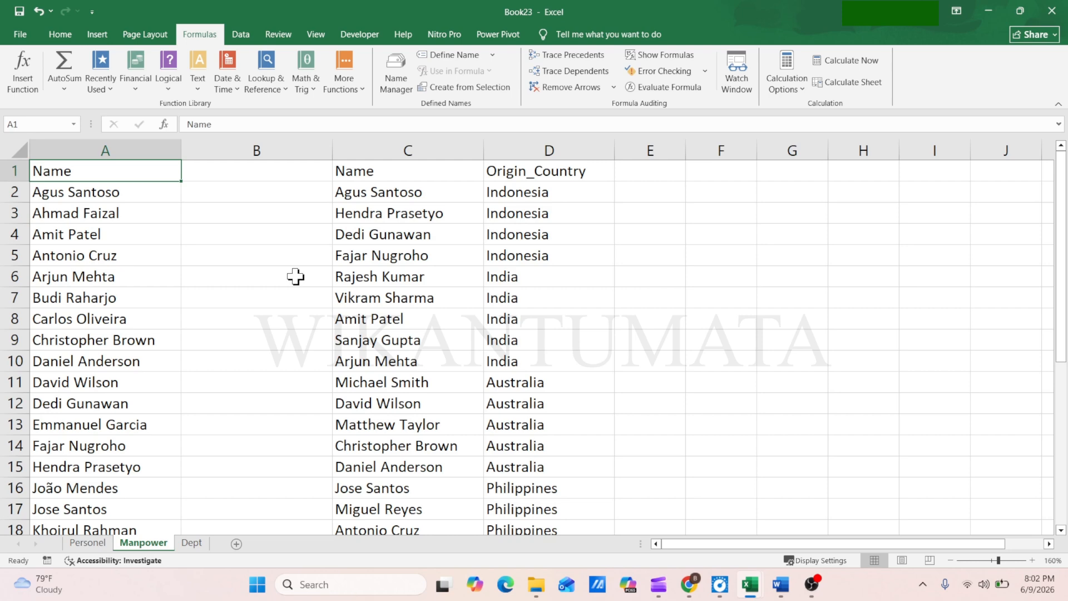
pyautogui.hotkey('ctrl', 't')
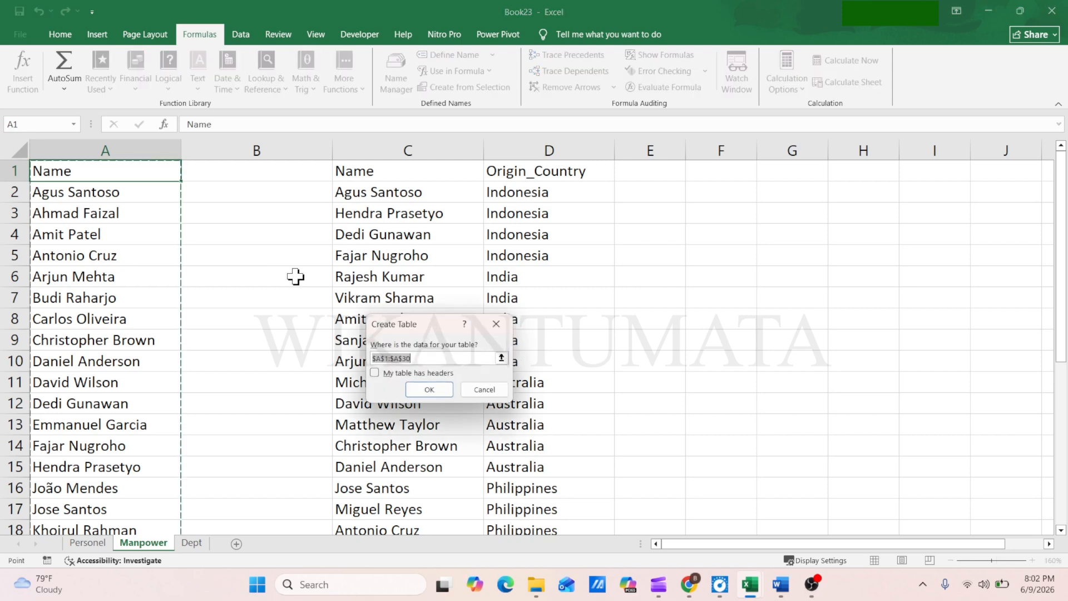
pyautogui.click(374, 372)
pyautogui.click(429, 389)
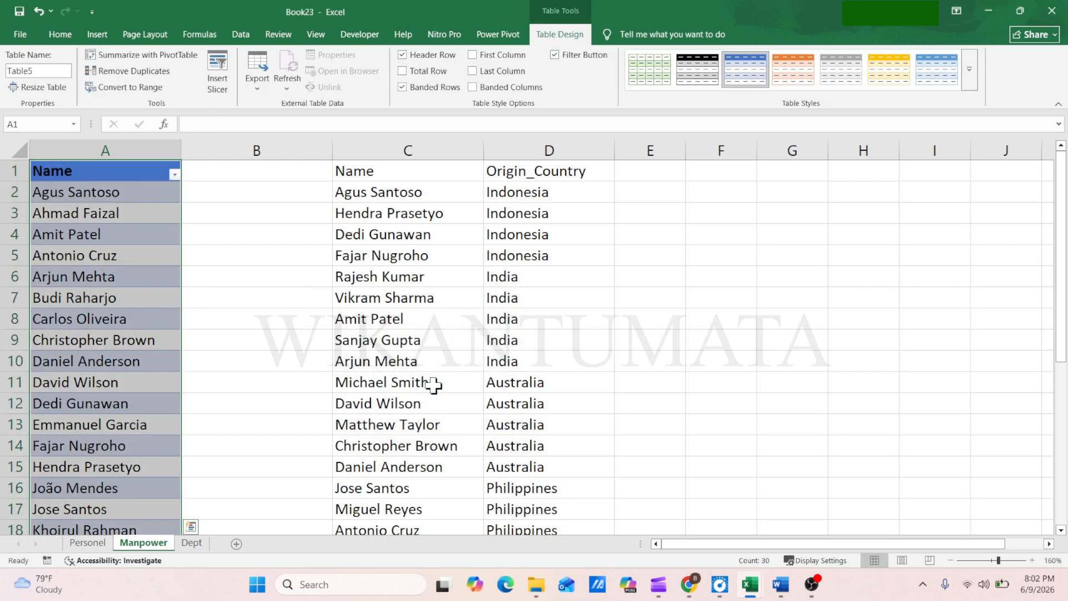
# Convert the Name and Origin_Country range C1:D30 on the Manpower sheet into a table with headers
pyautogui.click(354, 162)
pyautogui.hotkey('ctrl', 't')
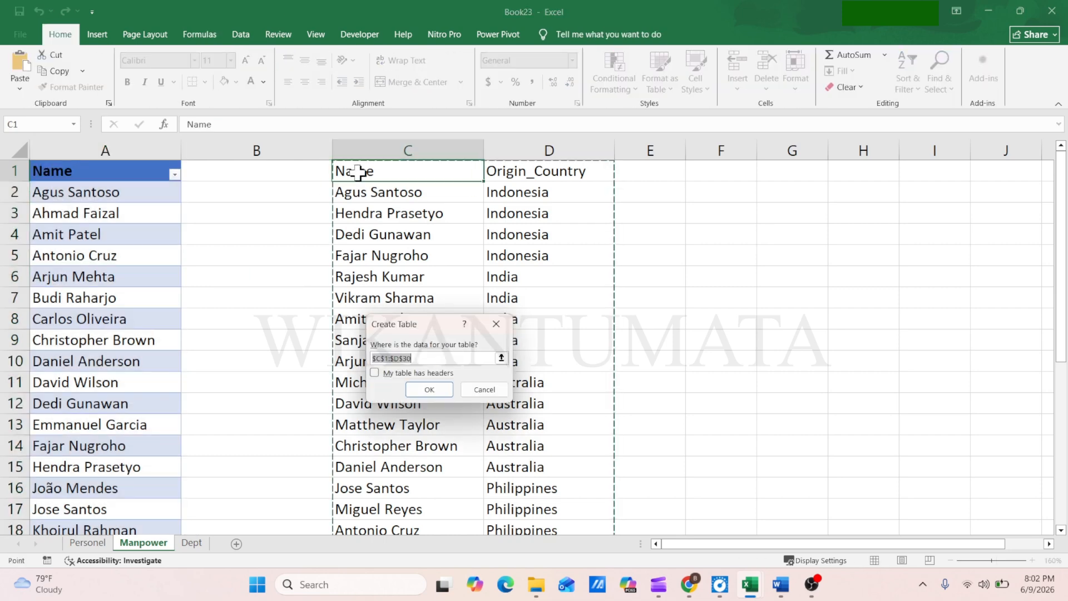
pyautogui.click(435, 389)
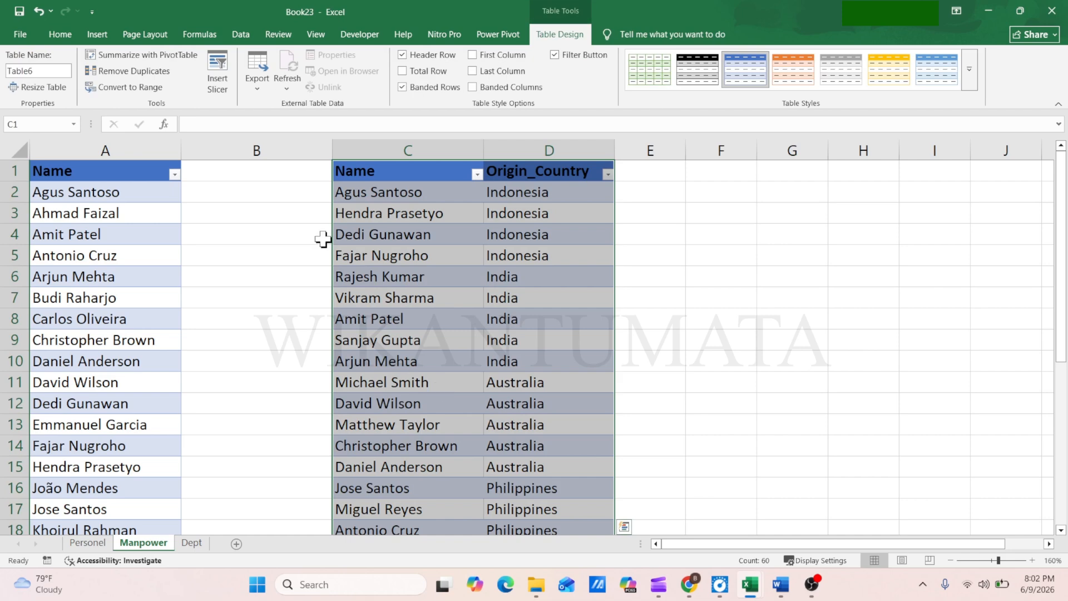
# Rename the single-column name table on the Manpower sheet as Name in the Name Manager
pyautogui.click(202, 35)
pyautogui.click(396, 82)
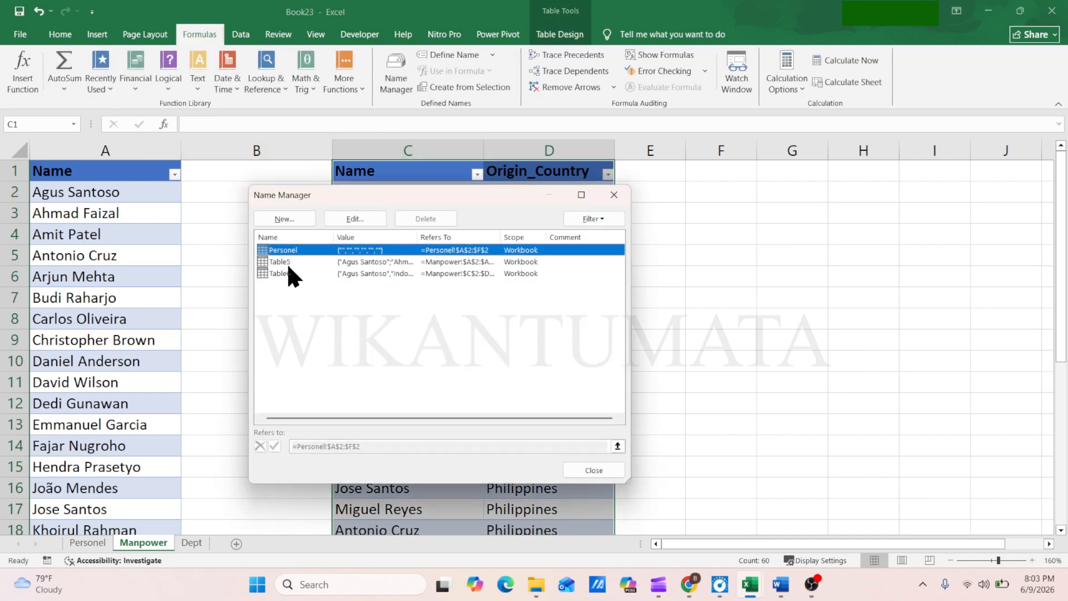
pyautogui.click(280, 261)
pyautogui.click(355, 219)
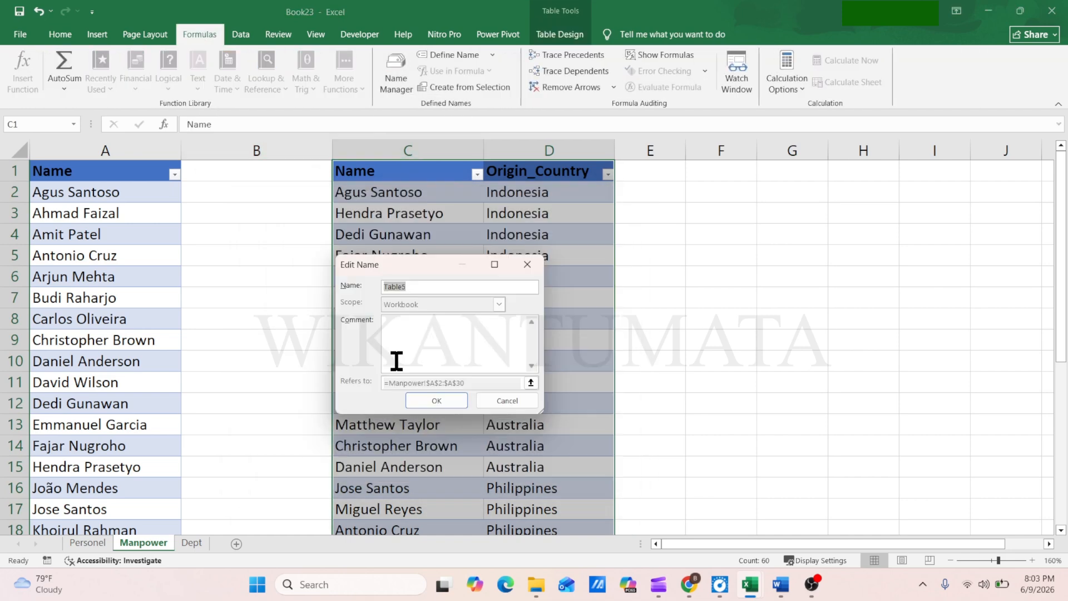
pyautogui.click(444, 403)
# Rename the two-column Name and Origin_Country table as Country and close the Name Manager
pyautogui.click(295, 274)
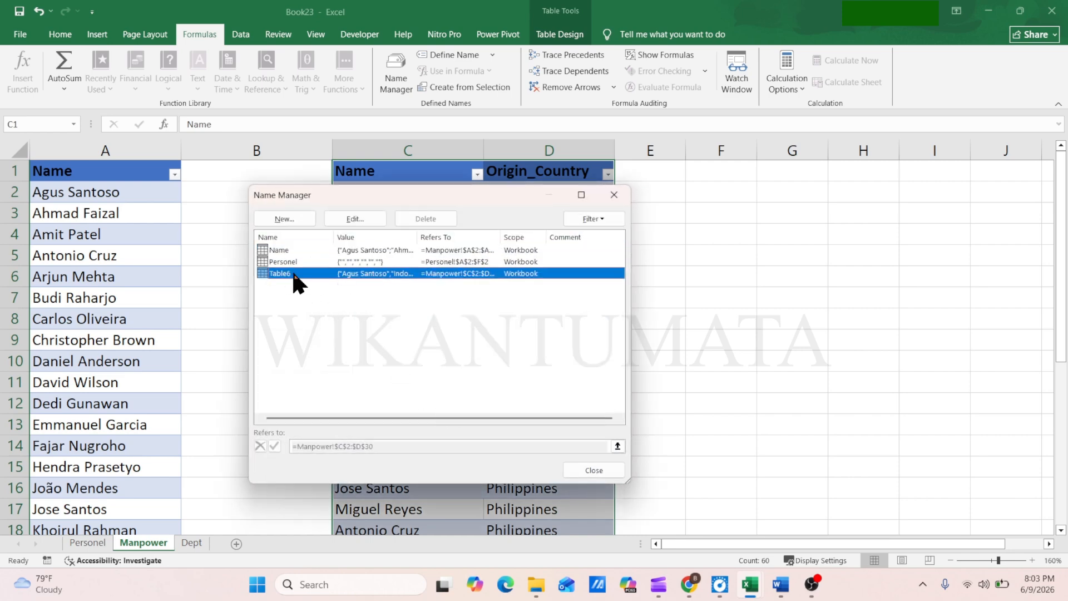
pyautogui.click(356, 217)
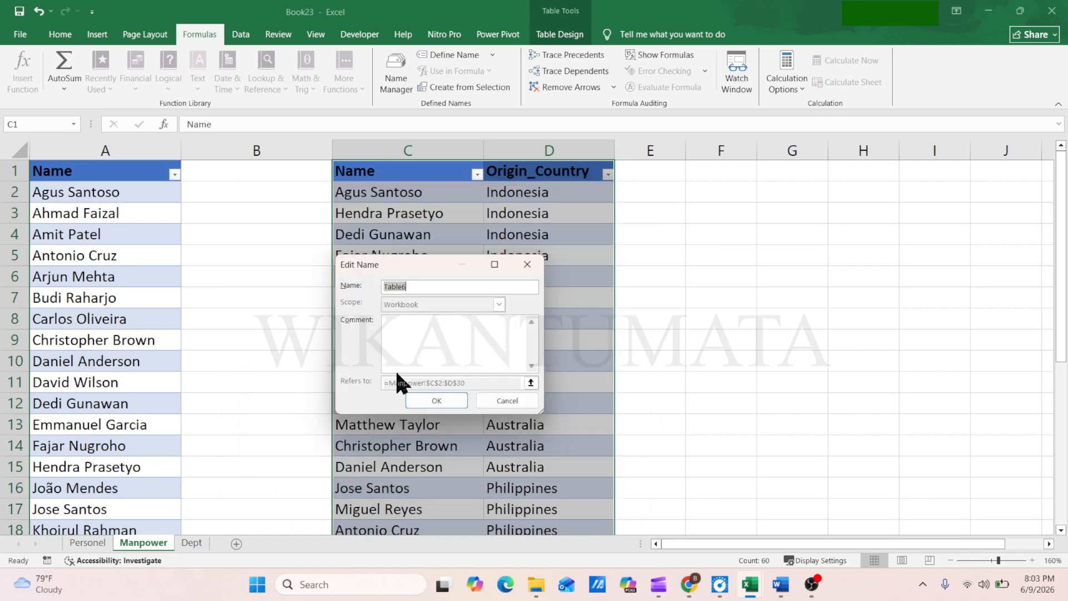
pyautogui.write('con')
pyautogui.press('BackSpace')
pyautogui.write('untrty')
pyautogui.press('BackSpace')
pyautogui.press('BackSpace')
pyautogui.write('y')
pyautogui.click(436, 399)
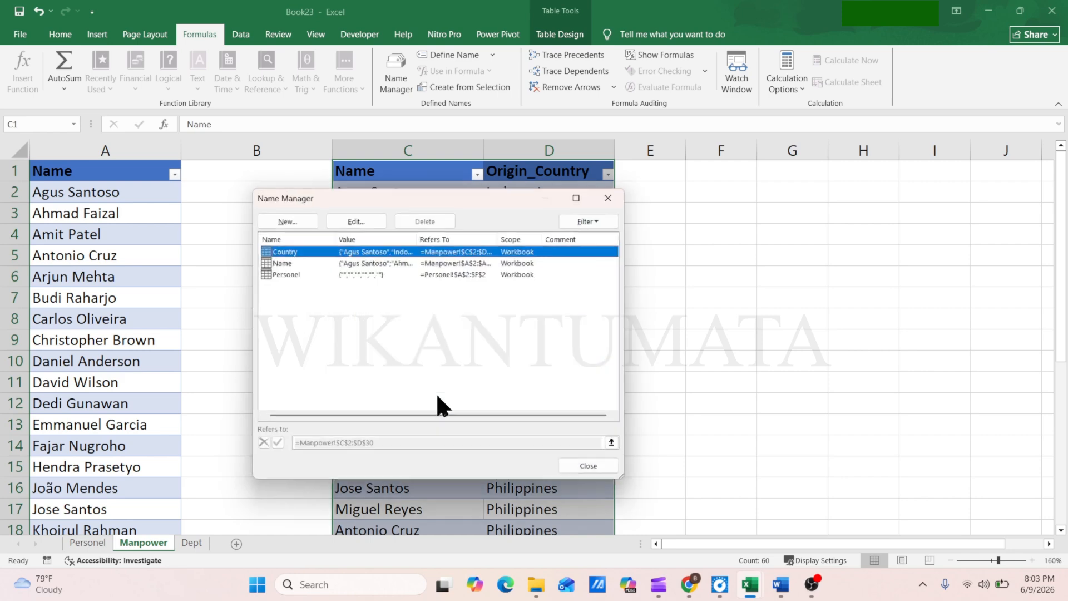
pyautogui.click(570, 468)
pyautogui.click(262, 234)
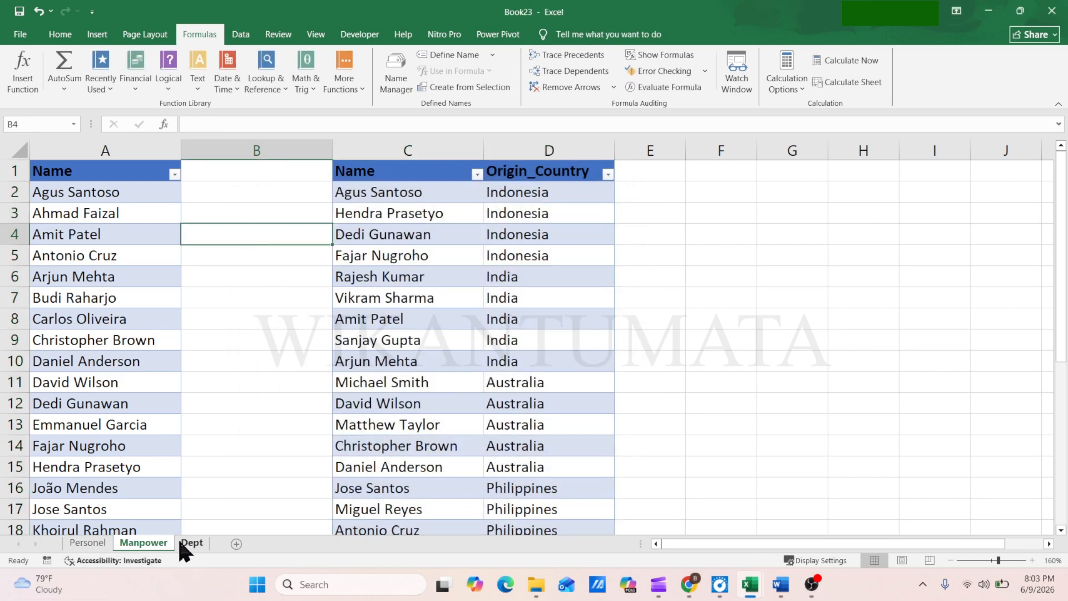
# Enter 1 in the No column of the Personel table's first row and select the Name cell B2
pyautogui.click(87, 543)
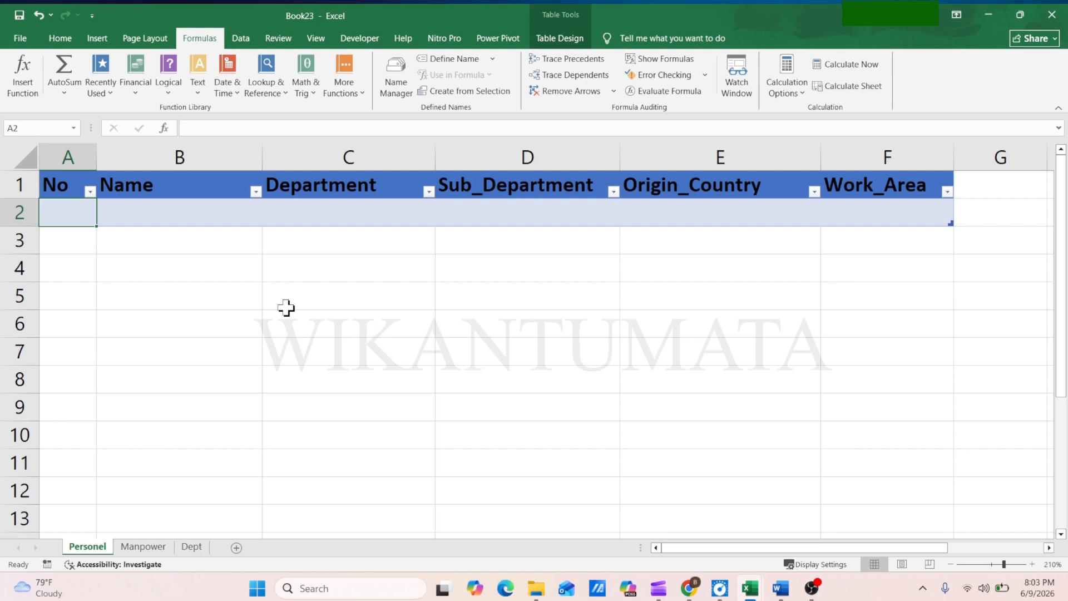
pyautogui.write('1')
pyautogui.press('Return')
pyautogui.press('Up')
pyautogui.press('Right')
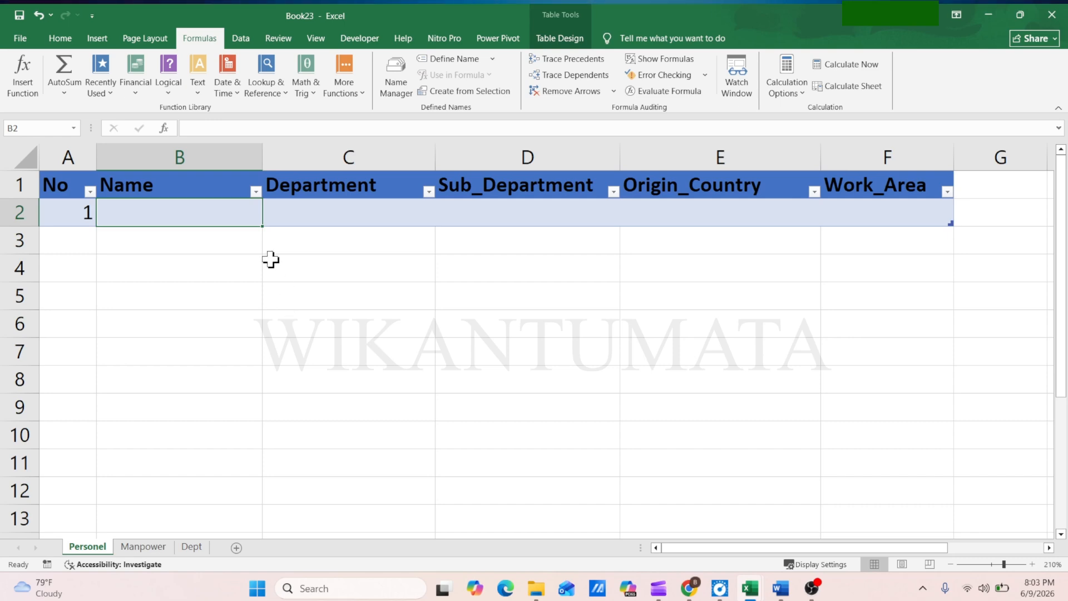
# Set up list data validation on Name cell B2 of the Personel sheet with the source =INDIRECT($B$1)
pyautogui.click(143, 547)
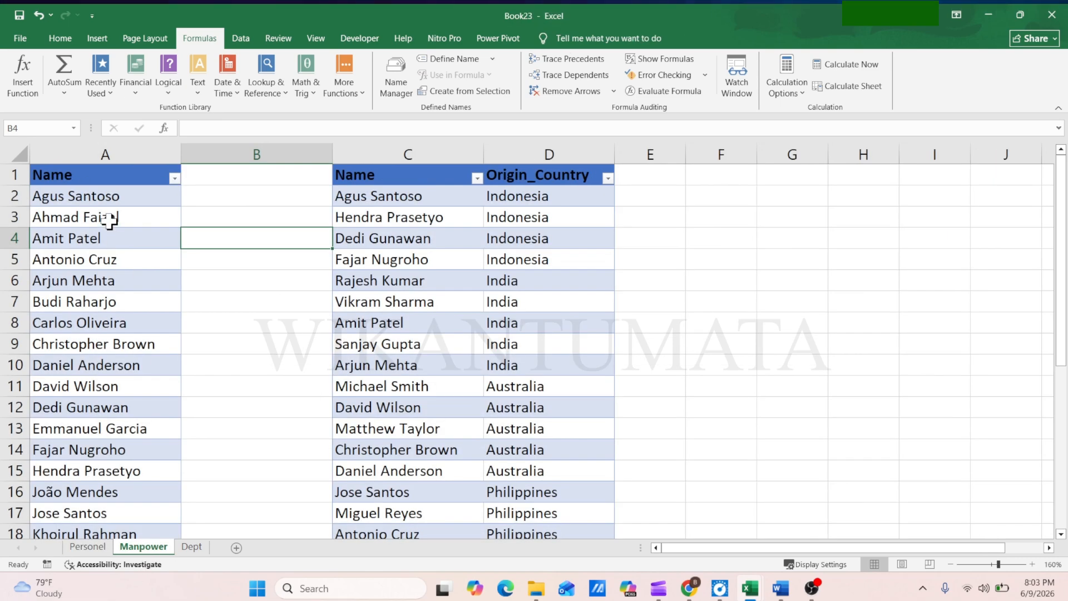
pyautogui.click(89, 547)
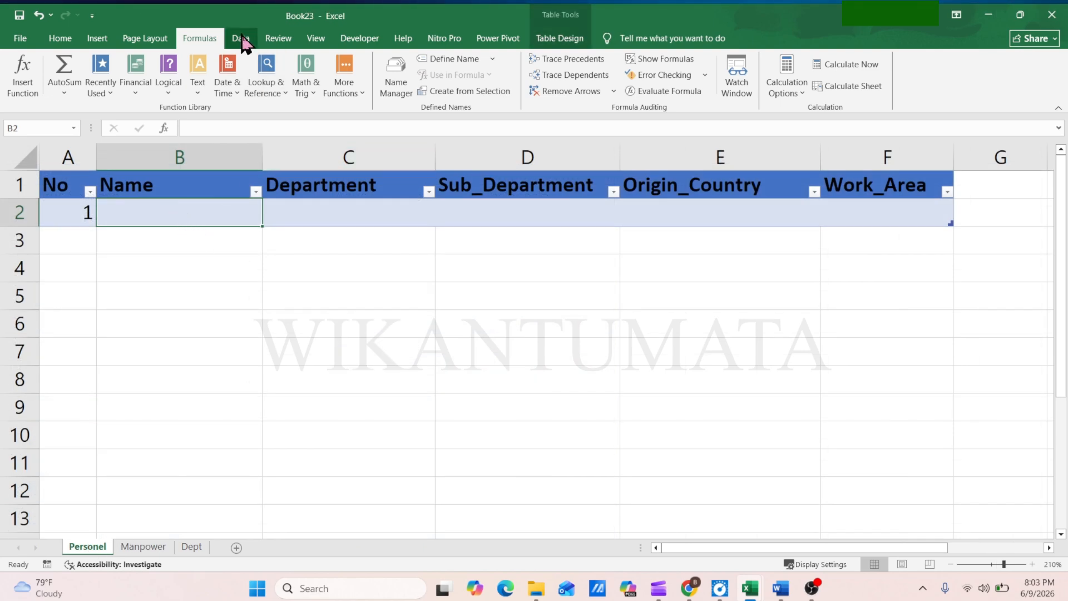
pyautogui.click(241, 38)
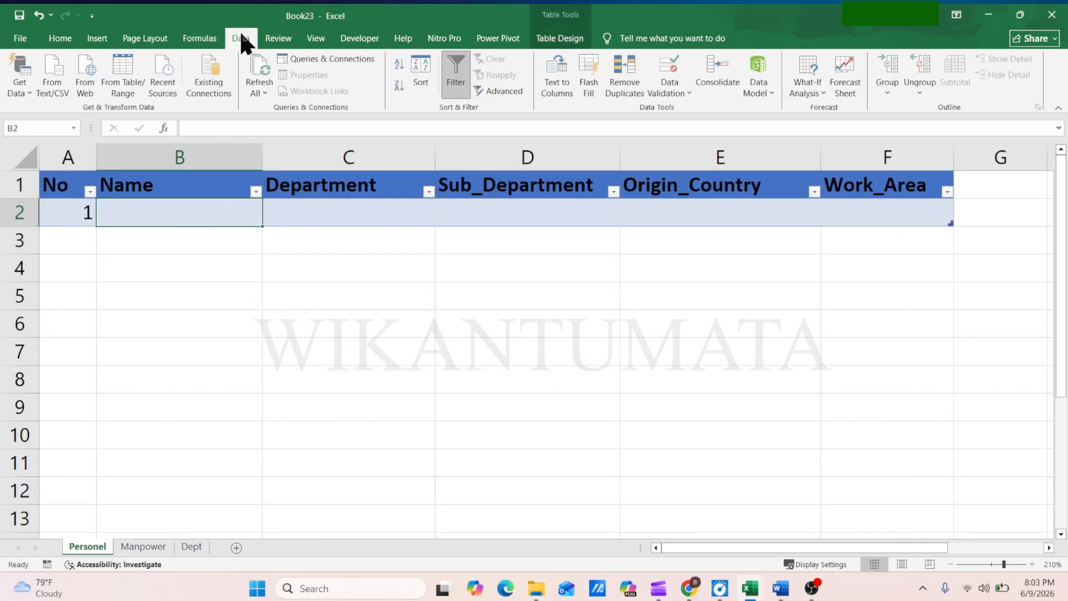
pyautogui.click(671, 93)
pyautogui.click(695, 110)
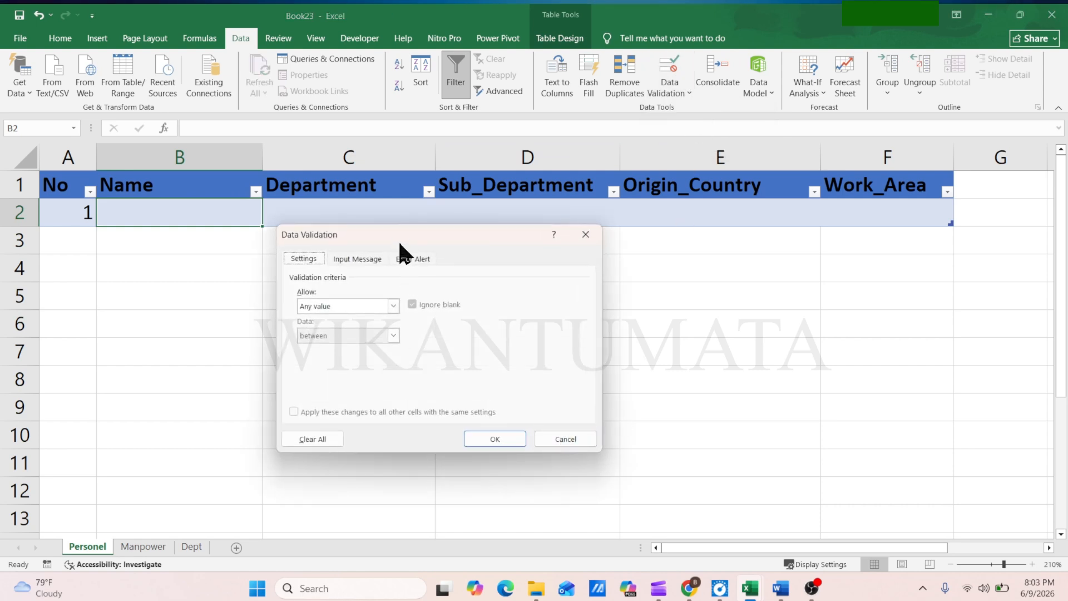
pyautogui.moveTo(398, 239); pyautogui.dragTo(252, 305)
pyautogui.click(195, 371)
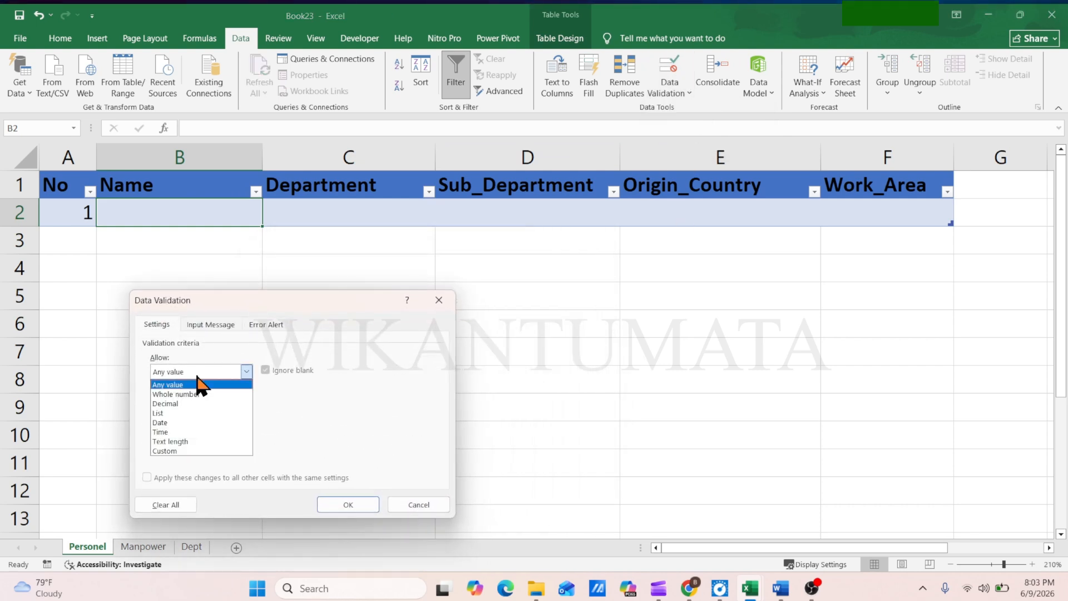
pyautogui.click(169, 413)
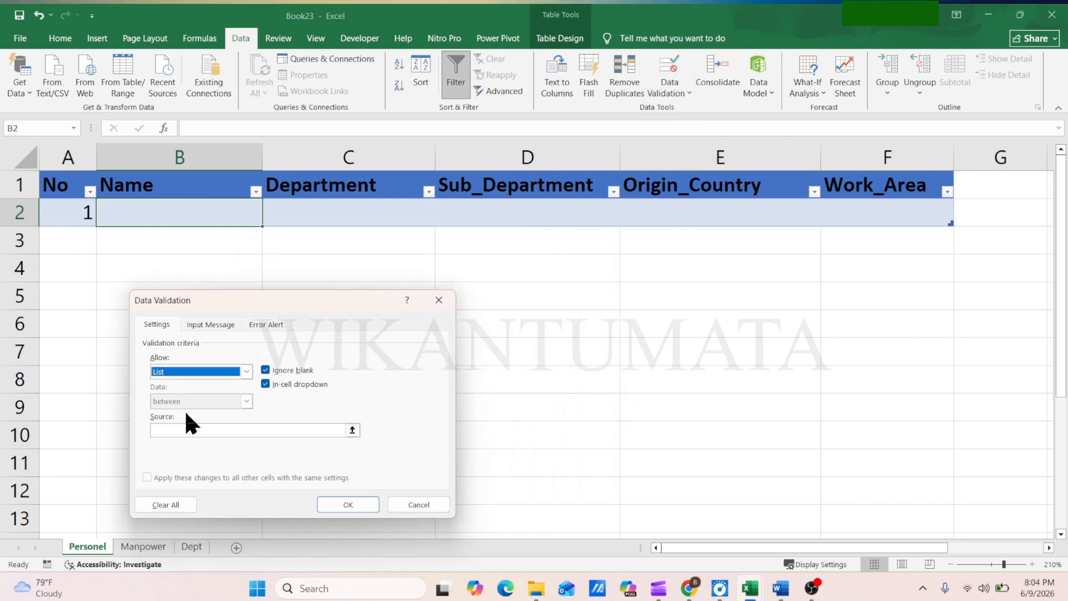
pyautogui.click(177, 430)
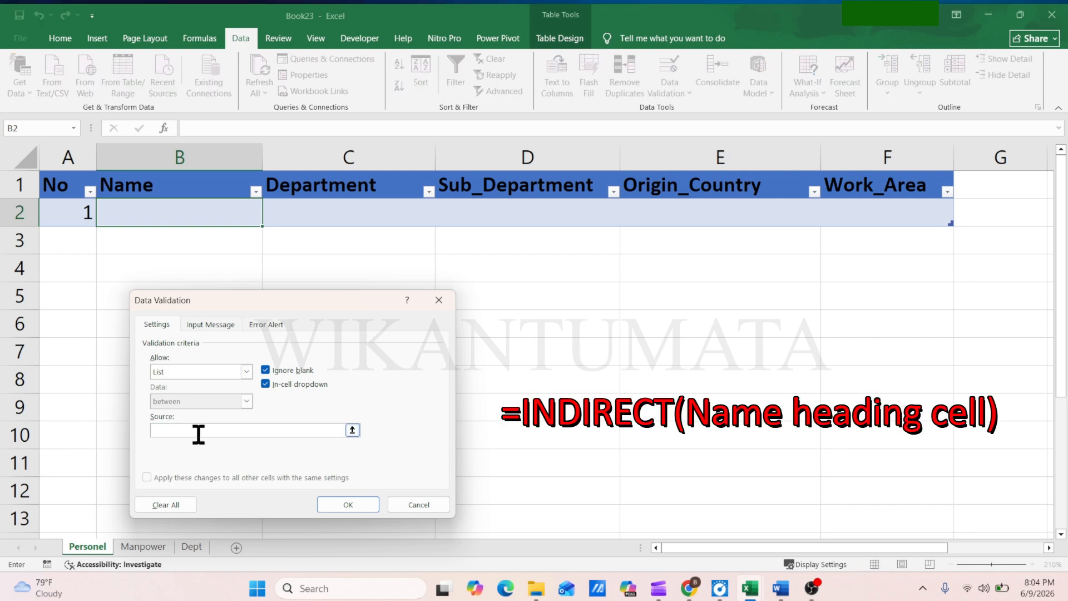
pyautogui.write('=indi')
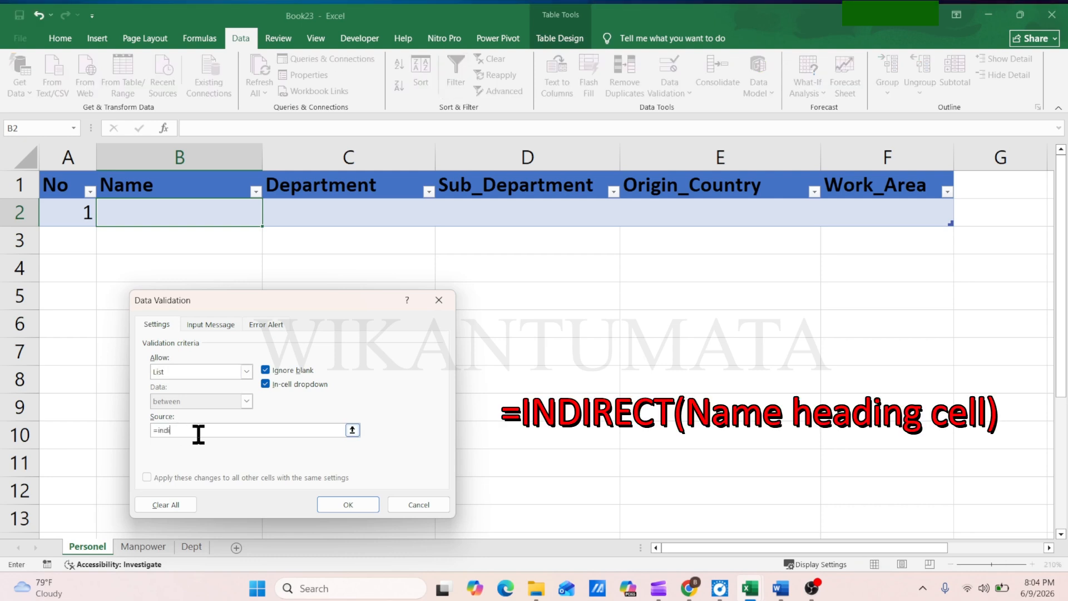
pyautogui.write('rect(')
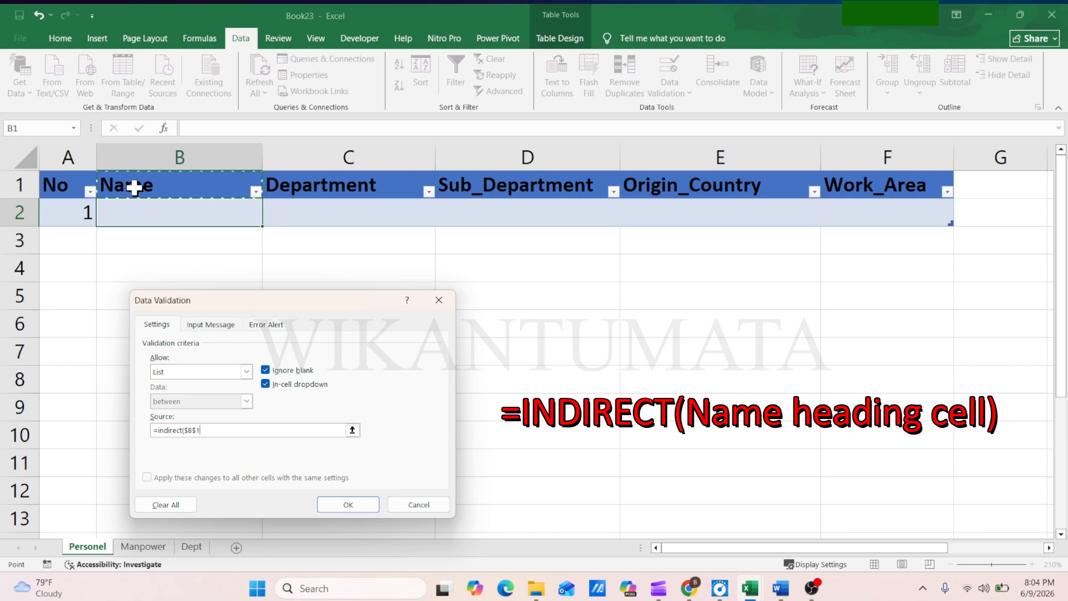
# Give the validation the error message "Use the data from list", apply it and open the Name drop-down in B2
pyautogui.click(235, 323)
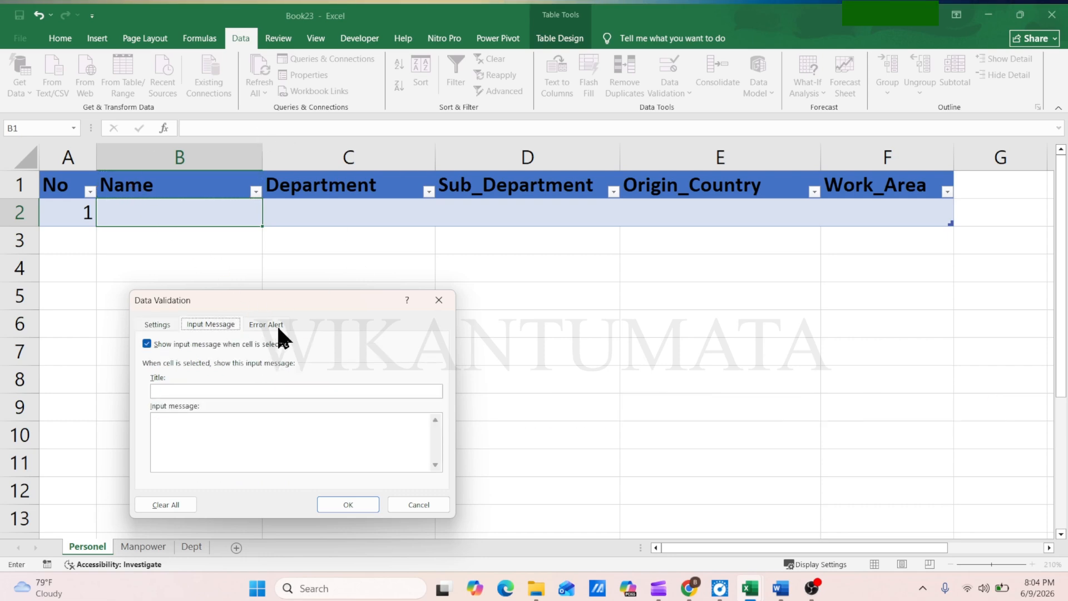
pyautogui.click(266, 325)
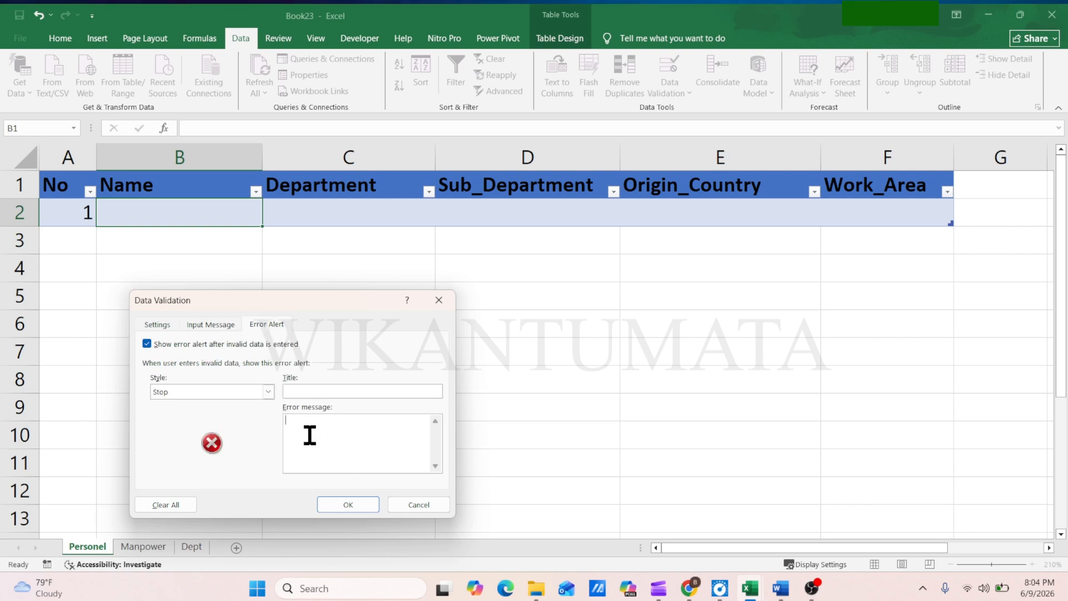
pyautogui.write('se the')
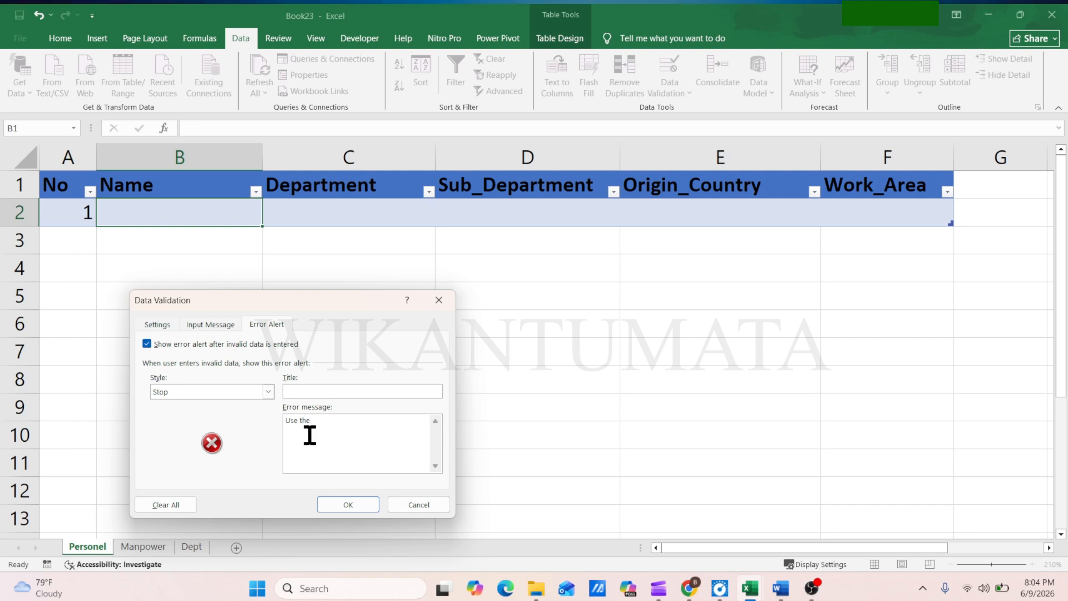
pyautogui.write(' data from list')
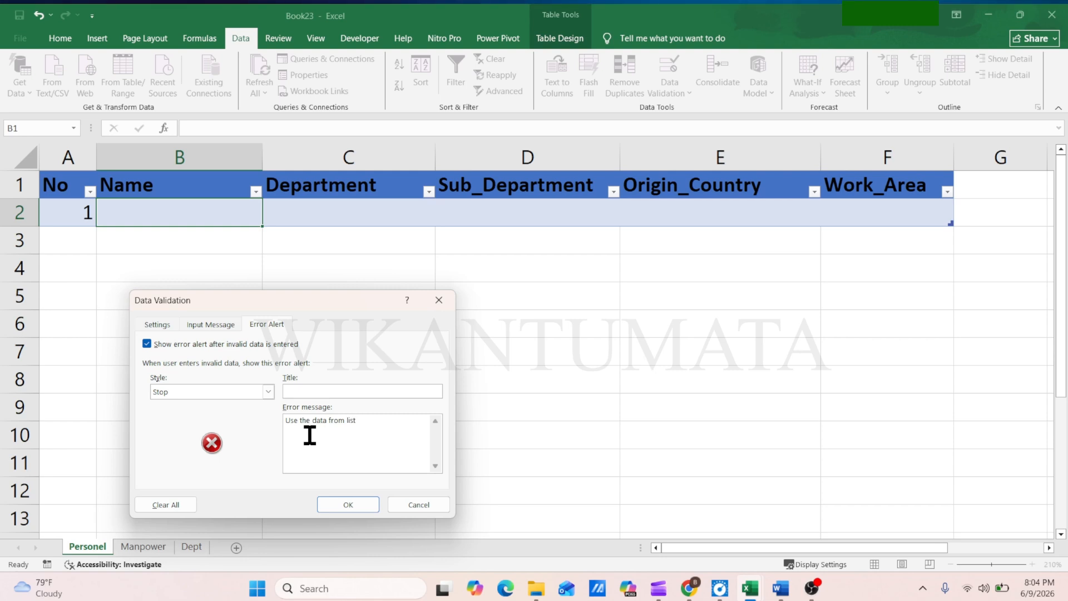
pyautogui.click(349, 504)
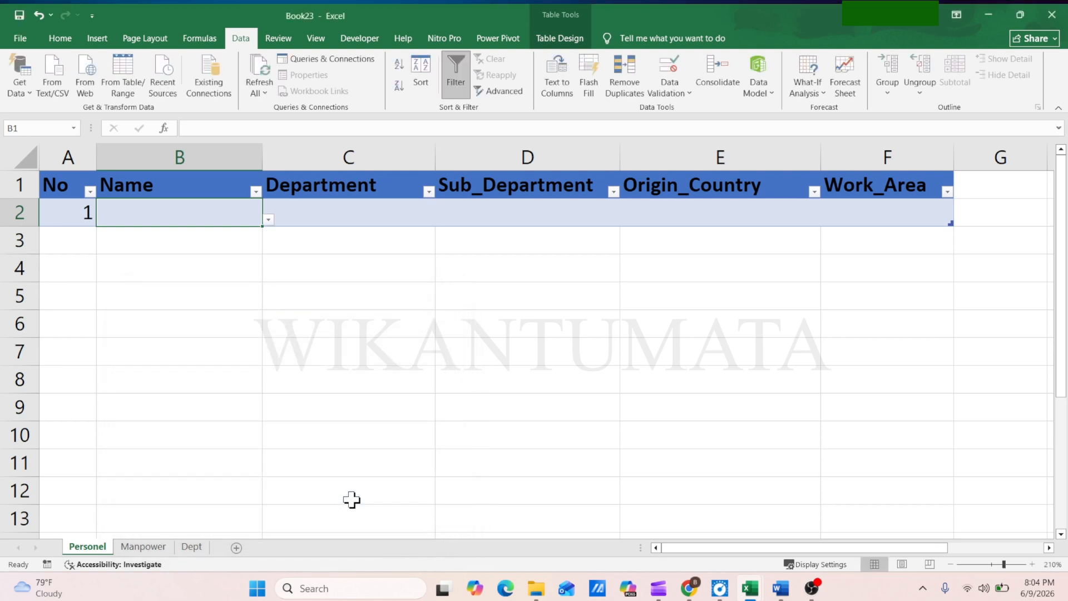
pyautogui.click(268, 219)
pyautogui.moveTo(260, 278)
pyautogui.mouseDown()
pyautogui.moveTo(256, 369)
pyautogui.moveTo(262, 268)
pyautogui.mouseUp()
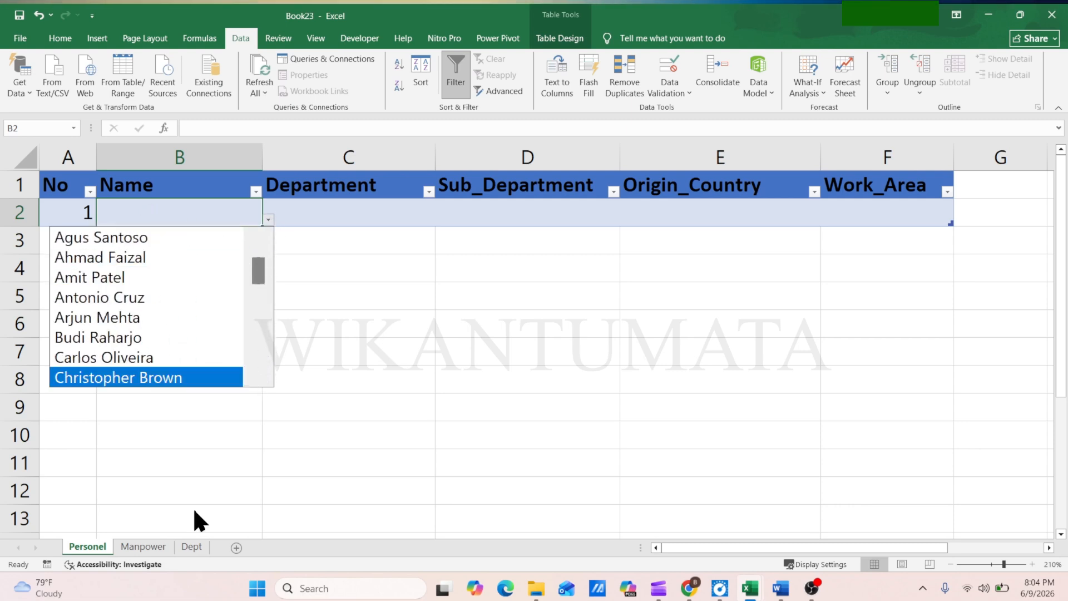
# Sort the Name table on the Manpower sheet Z to A and check the order in the Personel sheet's Name drop-down
pyautogui.click(141, 546)
pyautogui.click(142, 546)
pyautogui.click(101, 199)
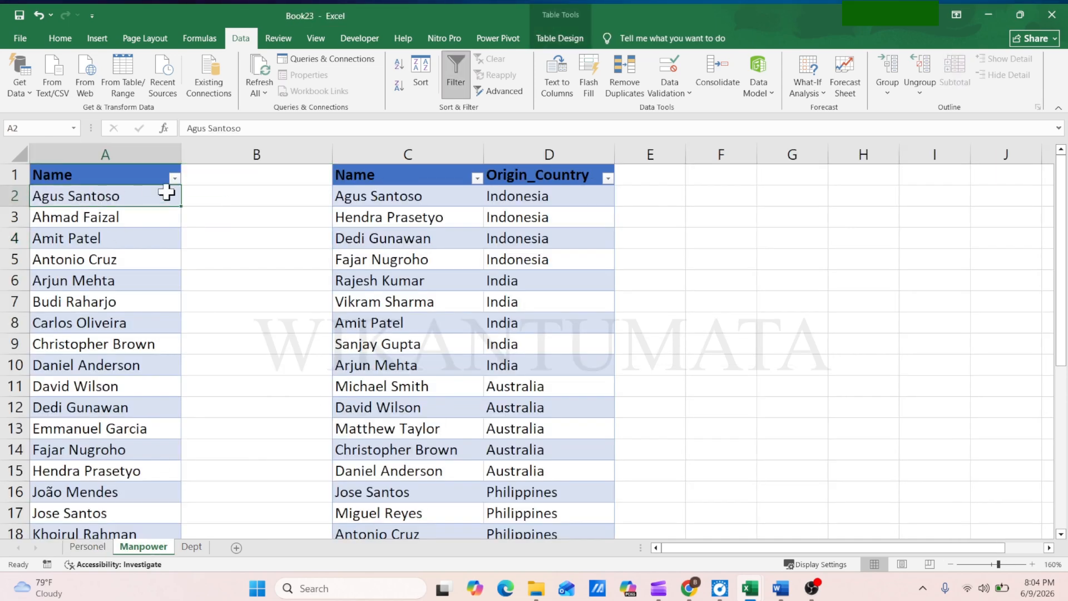
pyautogui.click(175, 180)
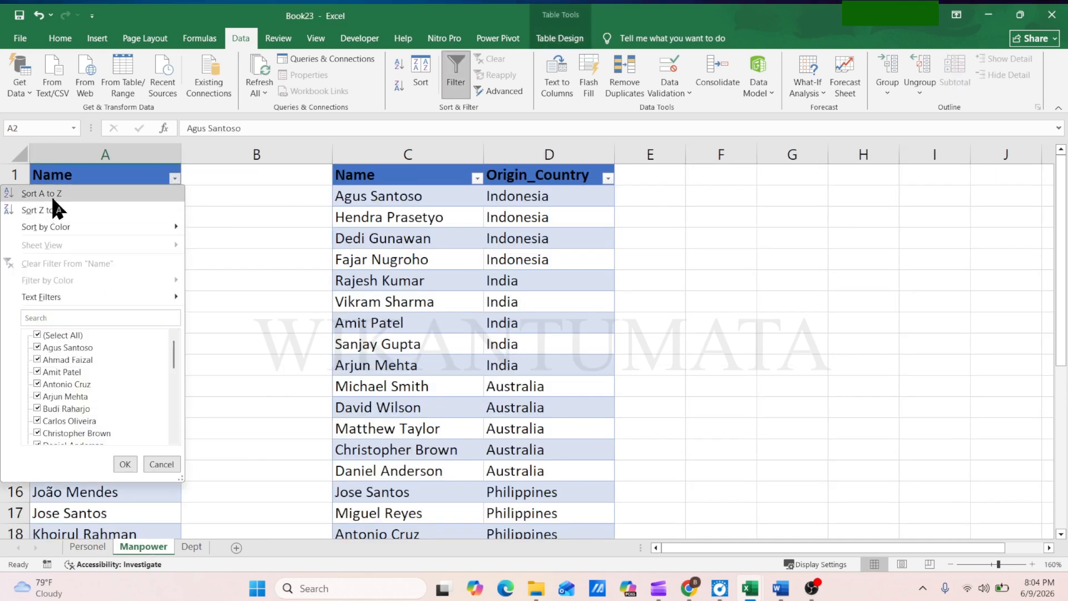
pyautogui.click(48, 208)
pyautogui.scroll(-8, 157, 336)
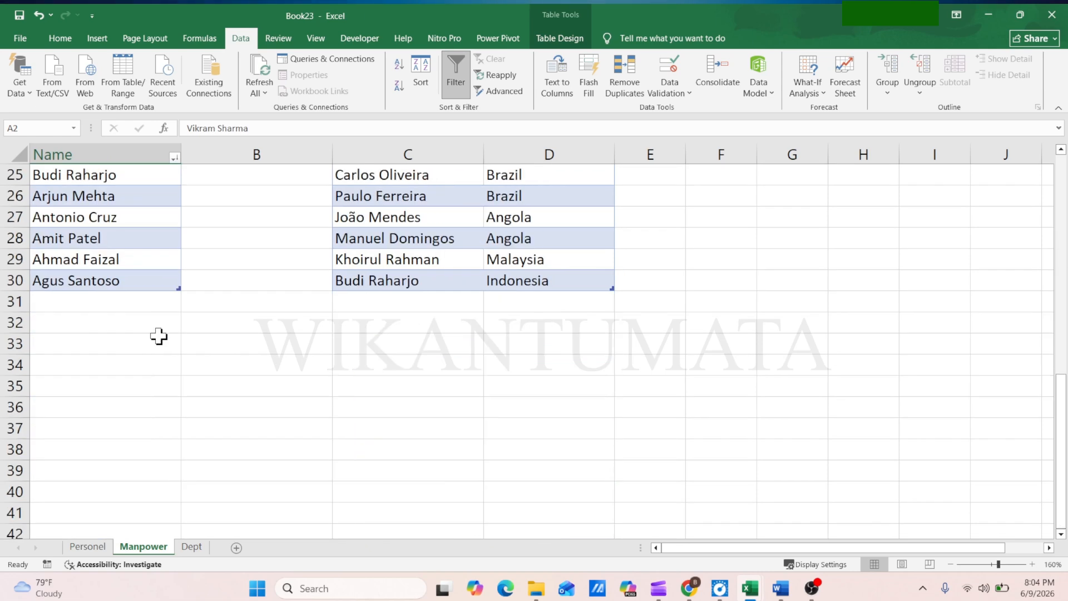
pyautogui.scroll(8, 158, 336)
pyautogui.click(88, 546)
pyautogui.click(269, 221)
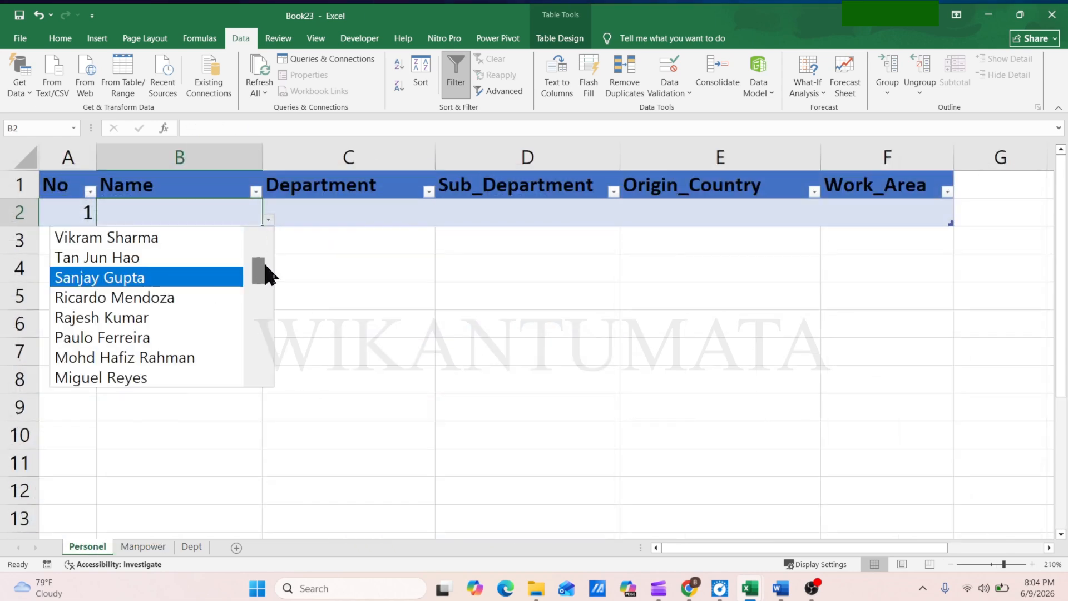
pyautogui.moveTo(262, 269); pyautogui.dragTo(267, 234)
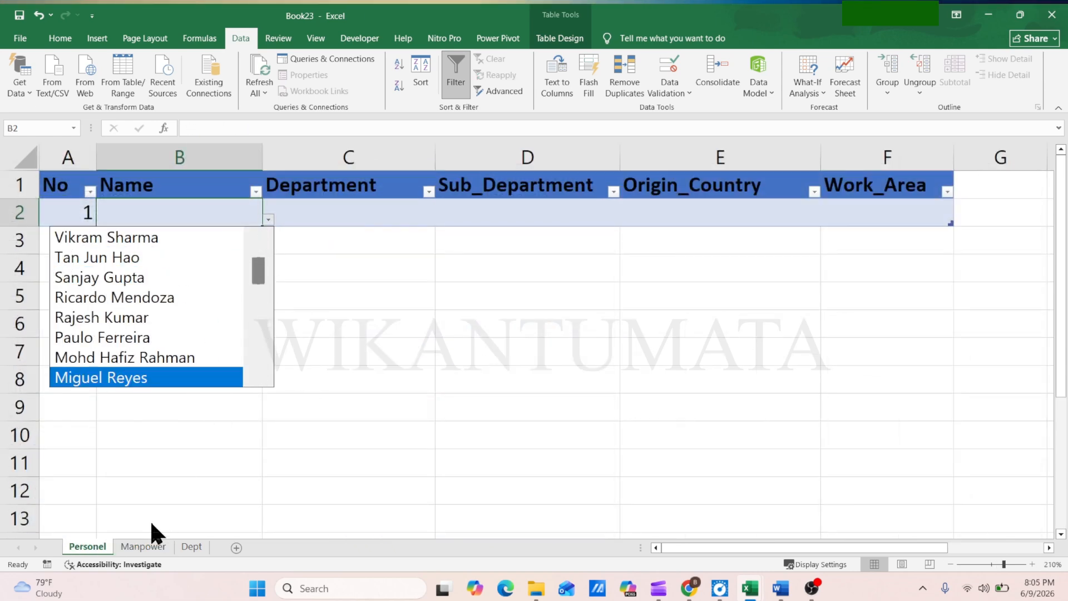
# Sort the Name table on the Manpower sheet back to A to Z order
pyautogui.click(143, 547)
pyautogui.click(143, 546)
pyautogui.click(175, 178)
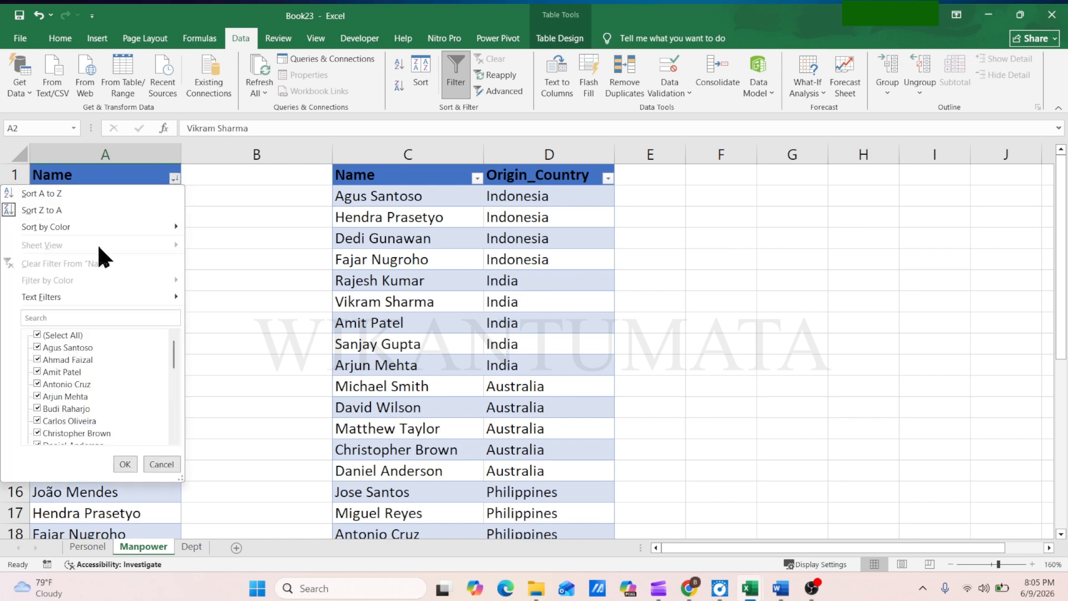
pyautogui.click(64, 193)
# Add a new person's full name in cell A31, directly below the Name table on the Manpower sheet
pyautogui.scroll(-7, 77, 367)
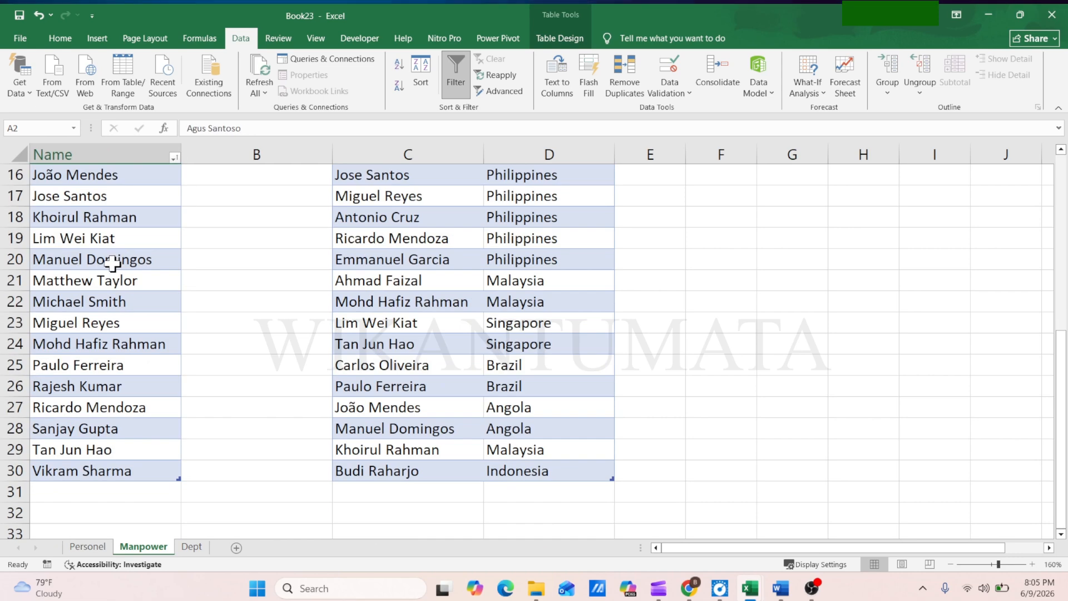
pyautogui.click(81, 365)
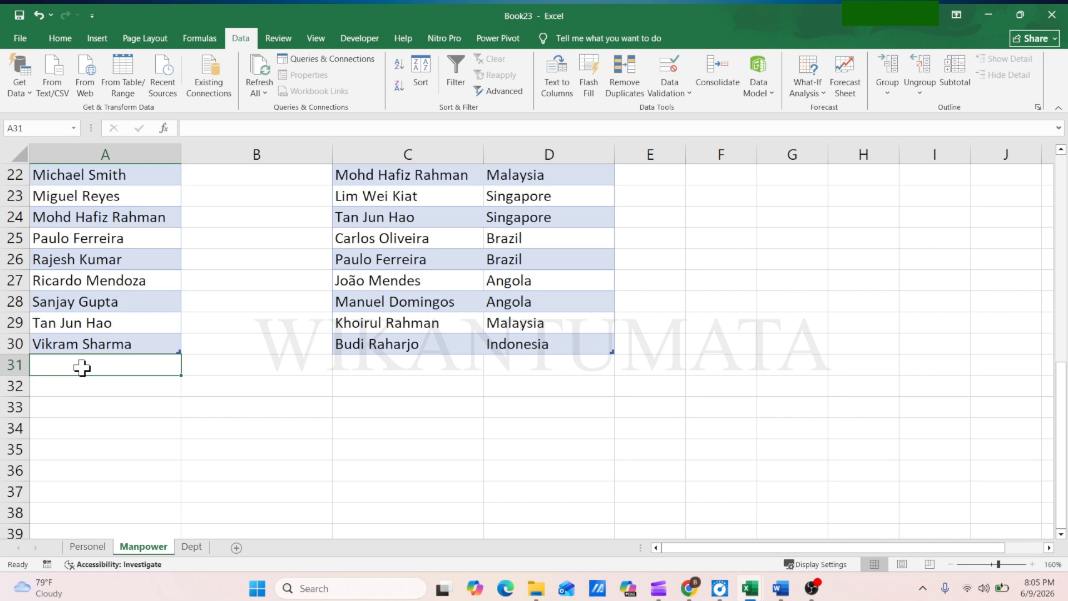
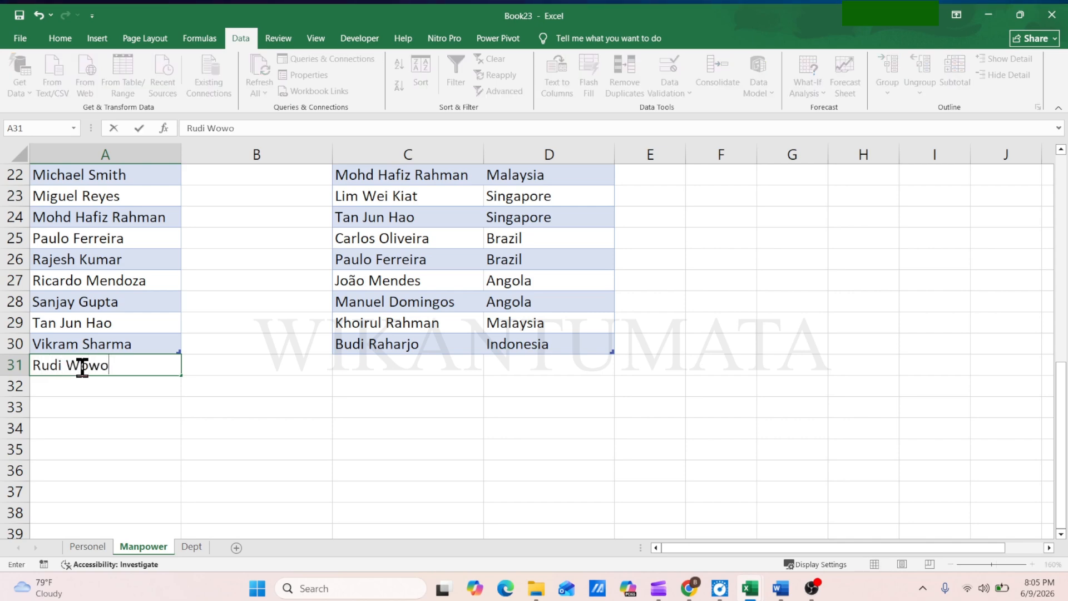
pyautogui.press('Return')
# Enter the same person's name in C31 and Indonesia in D31 to extend the Country table
pyautogui.press('Up')
pyautogui.press('Right')
pyautogui.press('Right')
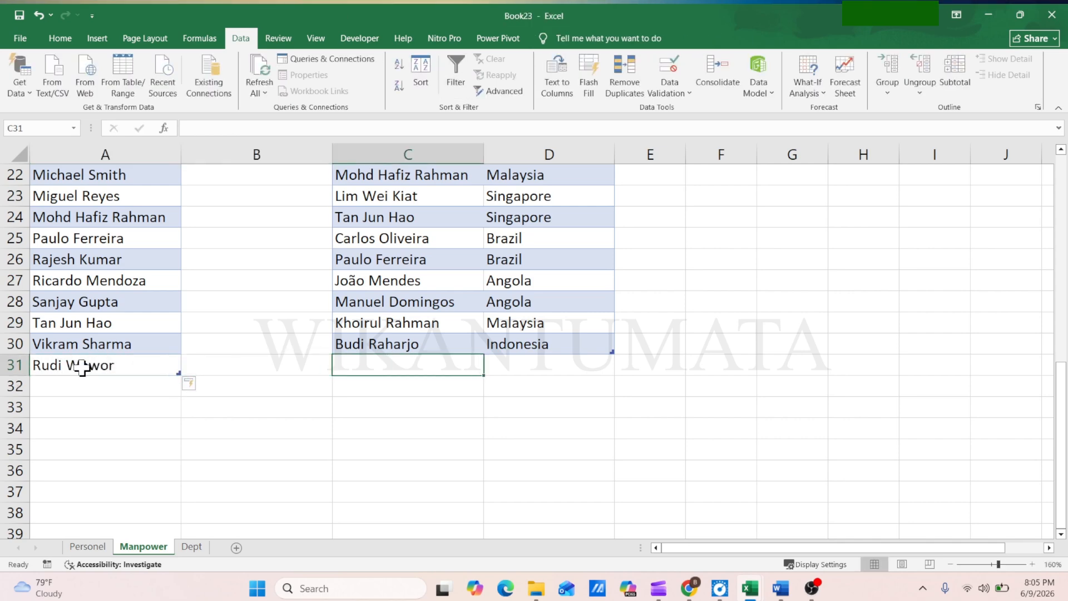
pyautogui.press('Tab')
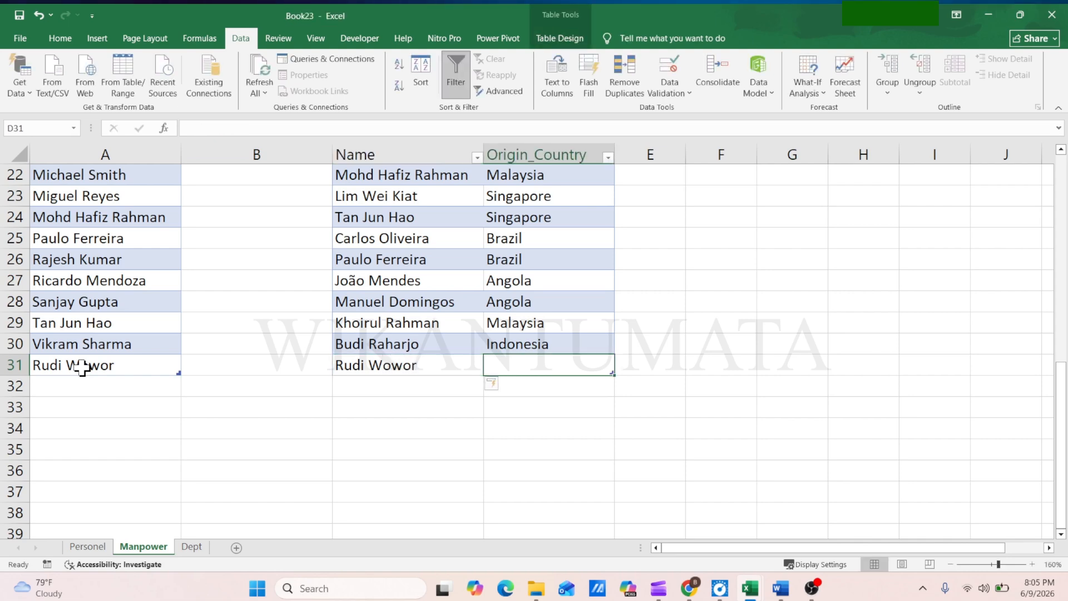
pyautogui.write('Indo')
pyautogui.press('Return')
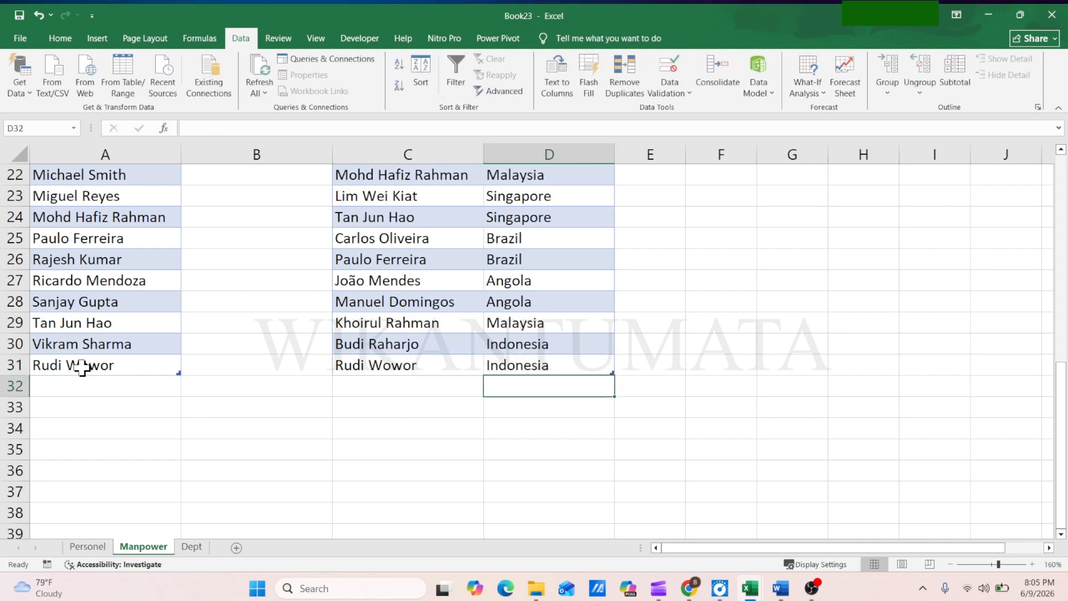
# Look through the Name drop-down in B2 of the Personel sheet for the newly added person
pyautogui.click(87, 546)
pyautogui.click(268, 219)
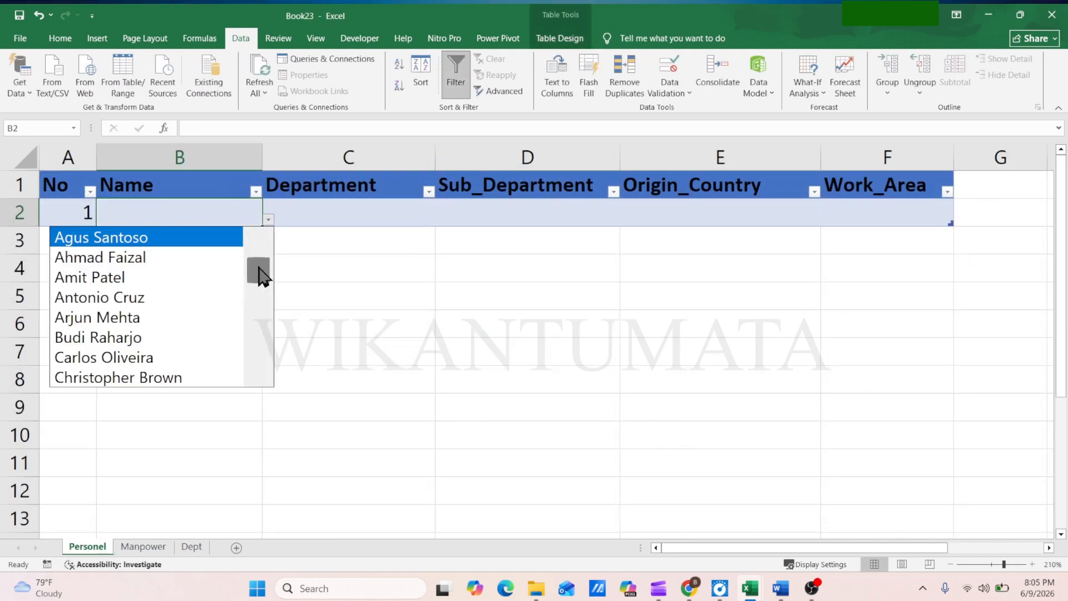
pyautogui.moveTo(258, 274); pyautogui.dragTo(276, 239)
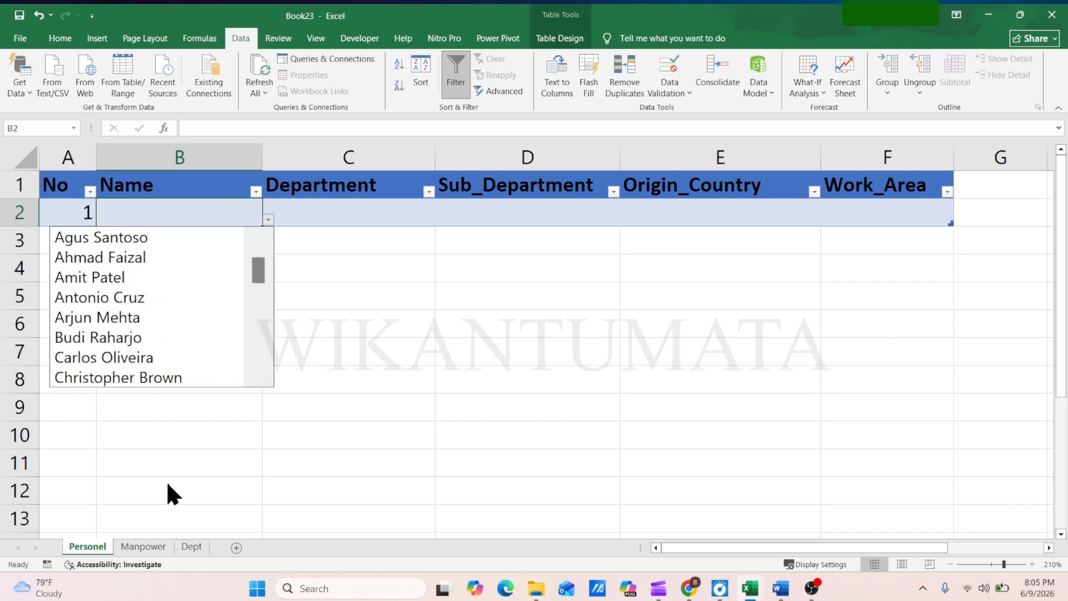
# Sort the extended Name table on the Manpower sheet A to Z and check where the added name sits
pyautogui.click(143, 546)
pyautogui.scroll(7, 178, 281)
pyautogui.click(174, 178)
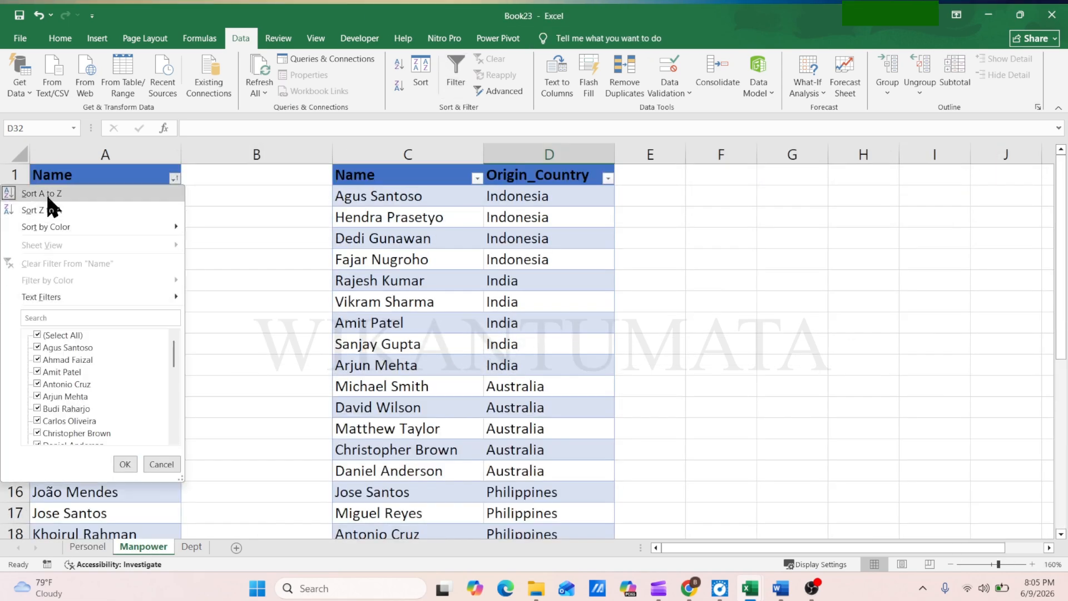
pyautogui.click(64, 193)
pyautogui.scroll(-8, 111, 328)
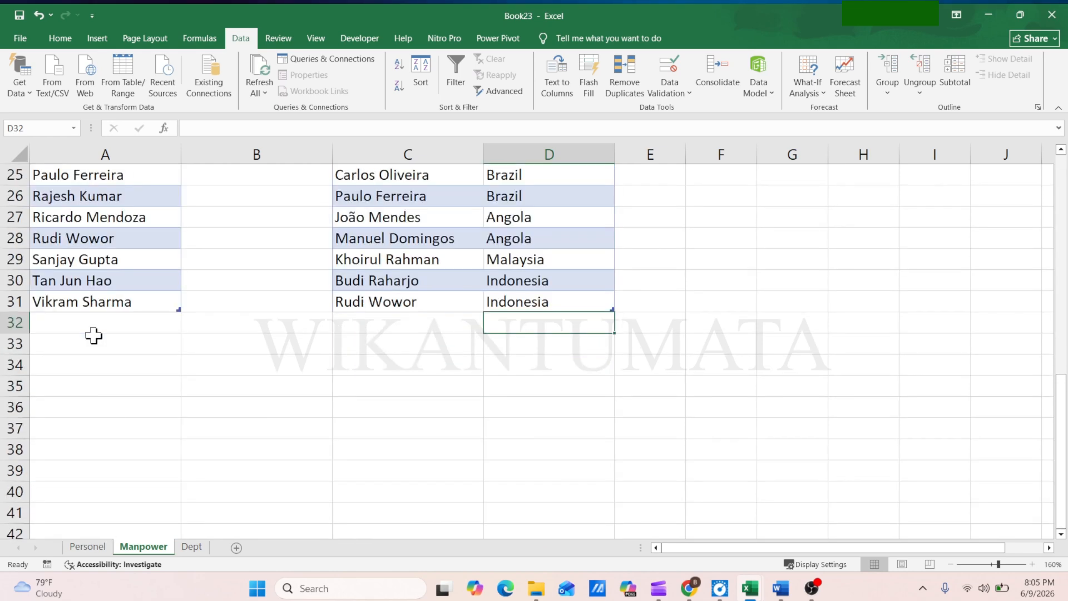
pyautogui.scroll(8, 90, 333)
# Choose the fourth name from the drop-down in B2 of the Personel sheet and select the Origin_Country cell E2
pyautogui.click(87, 546)
pyautogui.click(268, 219)
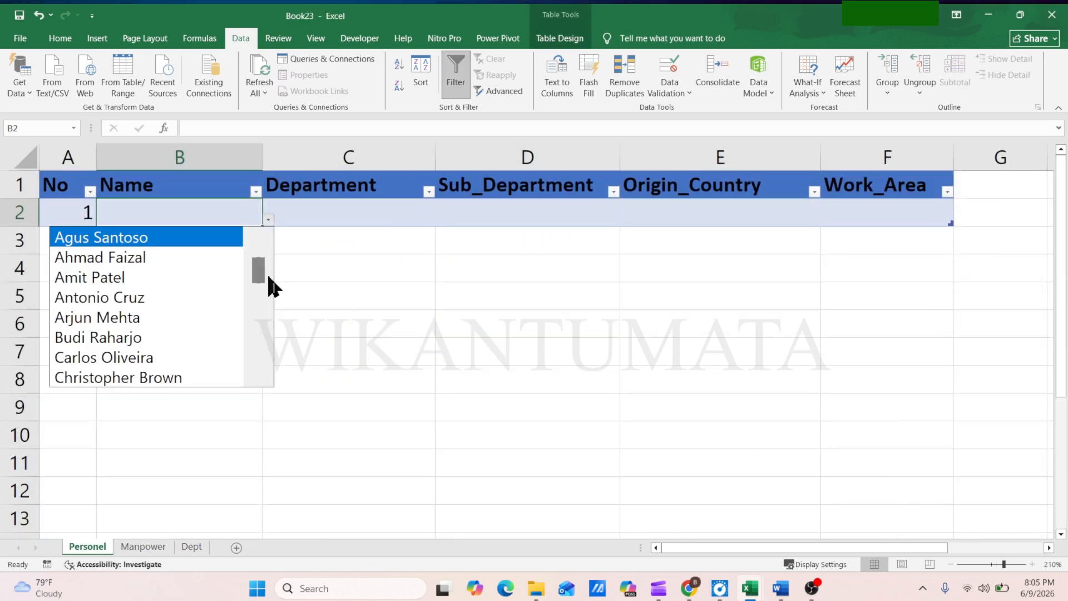
pyautogui.moveTo(267, 275); pyautogui.dragTo(265, 245)
pyautogui.click(179, 240)
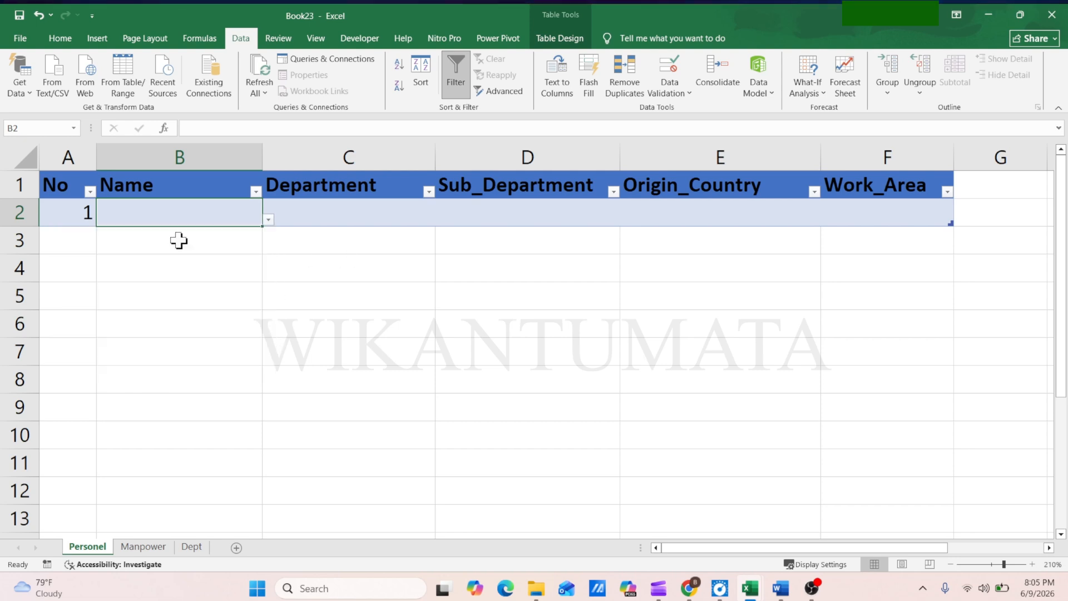
pyautogui.click(268, 220)
pyautogui.click(111, 300)
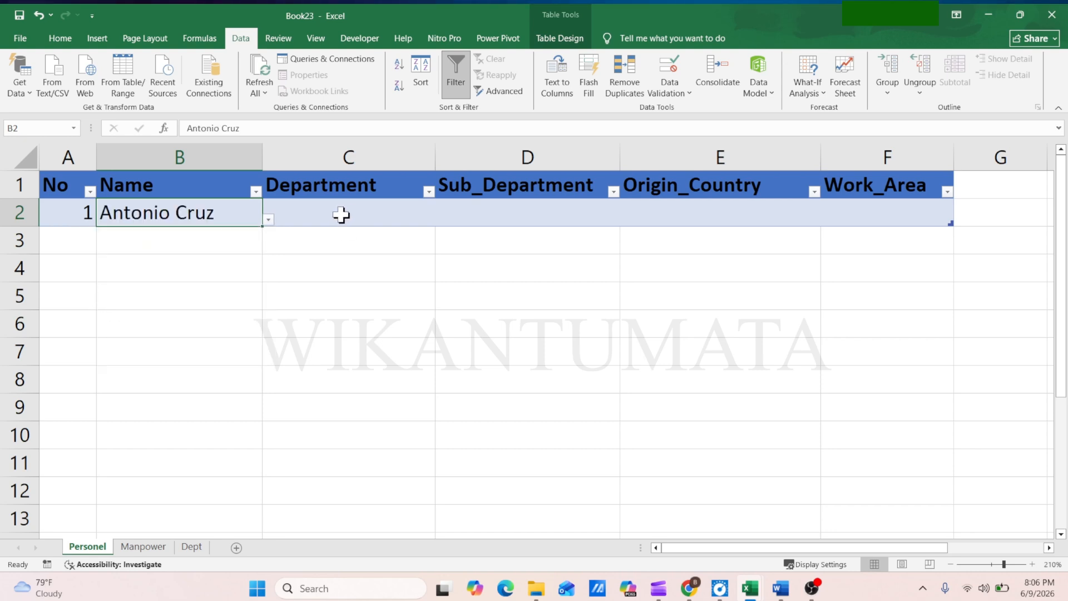
pyautogui.click(341, 214)
pyautogui.click(699, 209)
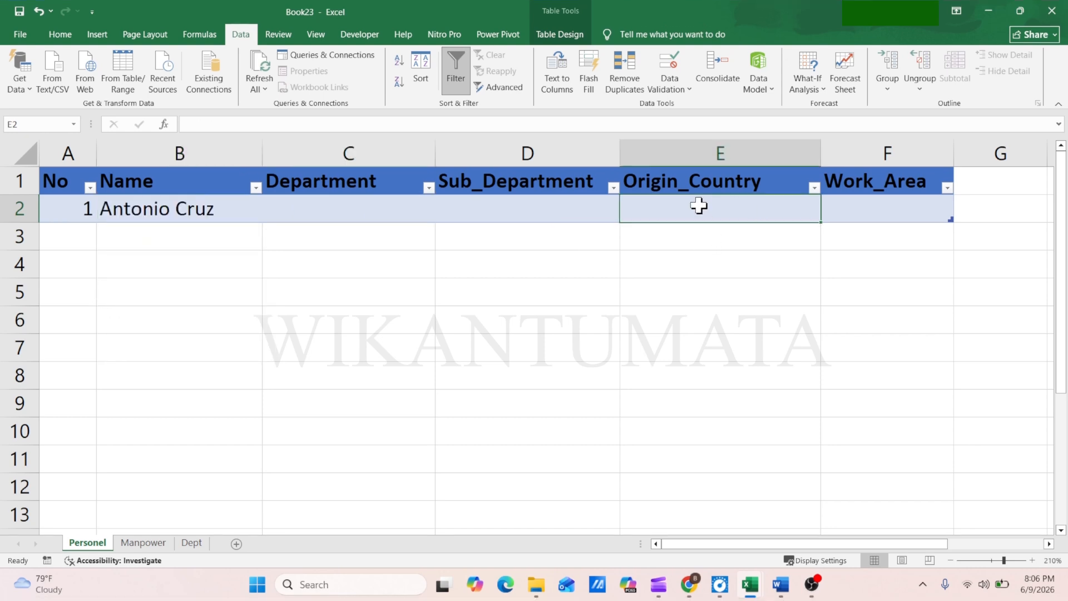
pyautogui.write('=vlookup')
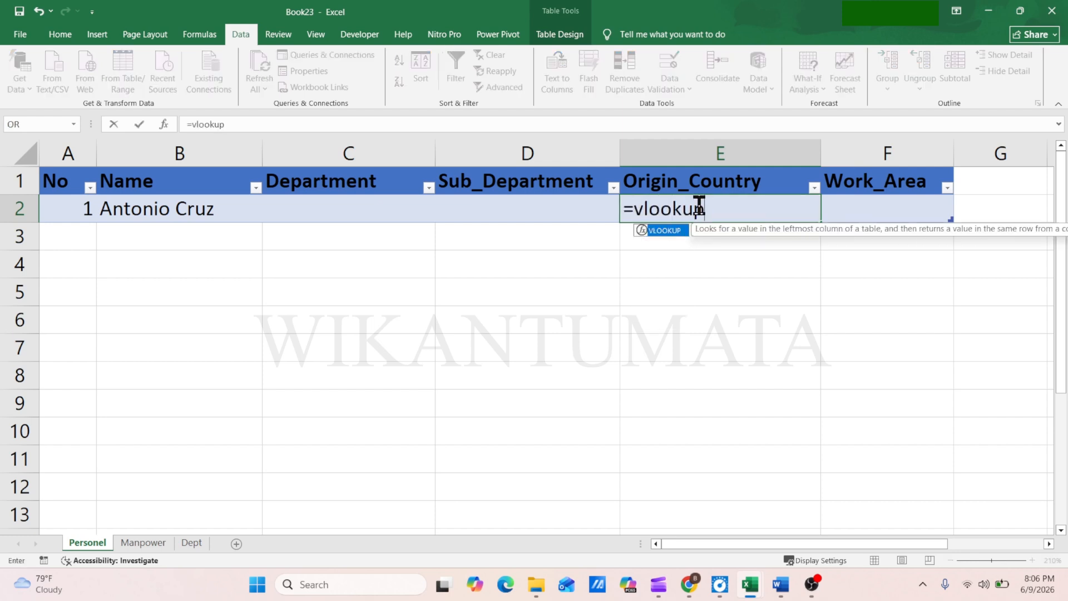
pyautogui.write('(')
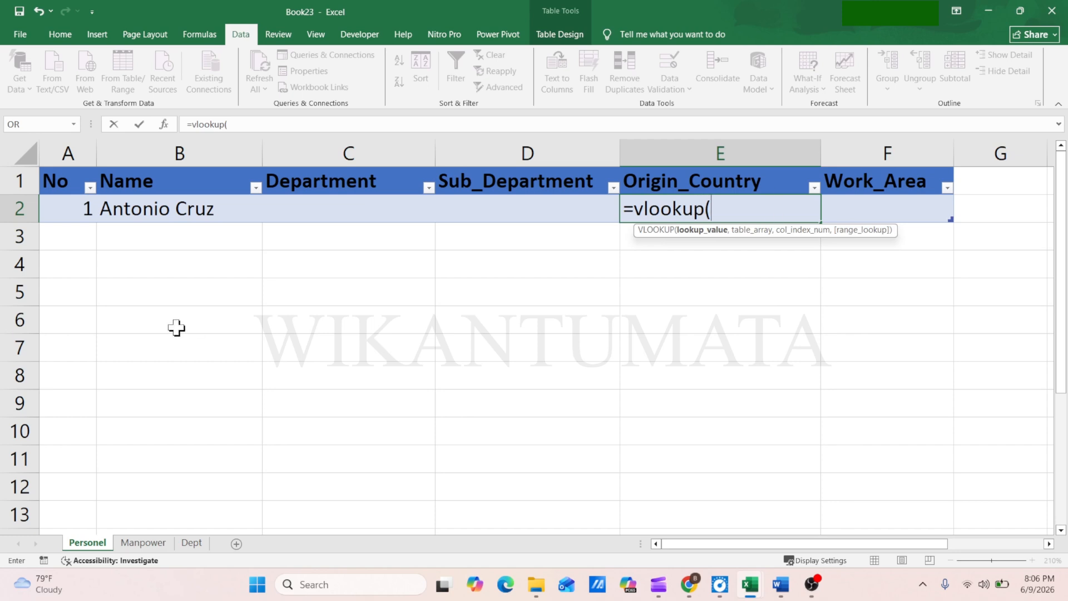
pyautogui.click(172, 209)
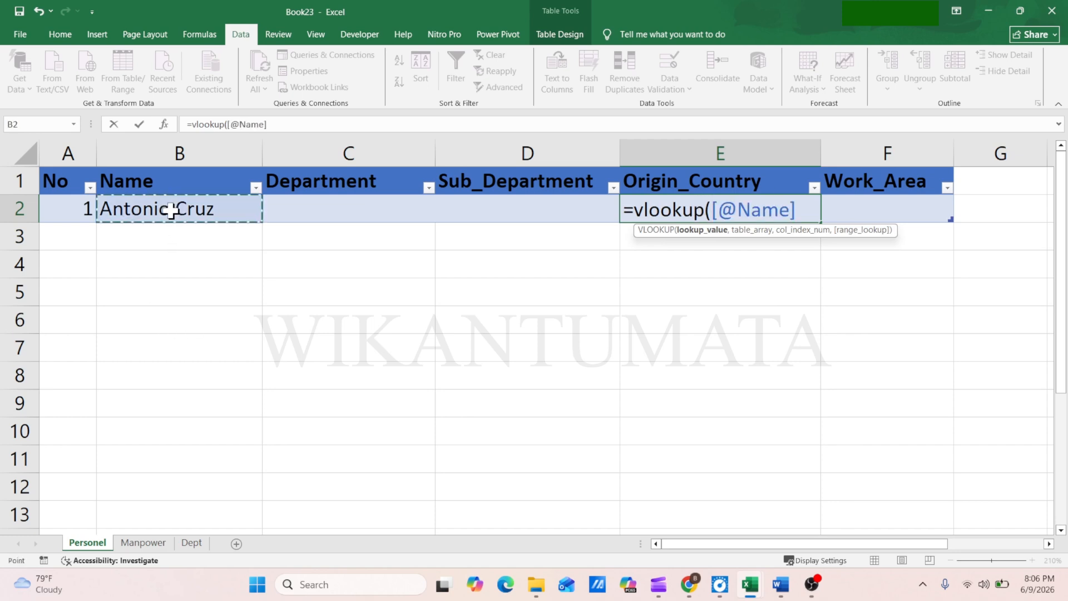
pyautogui.write(',')
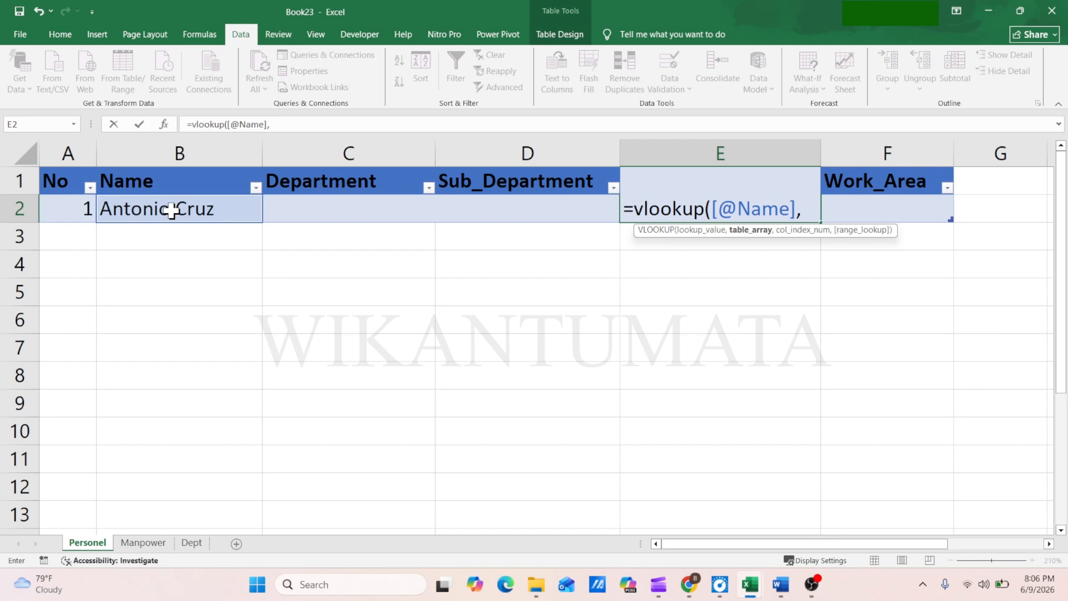
pyautogui.write('Co')
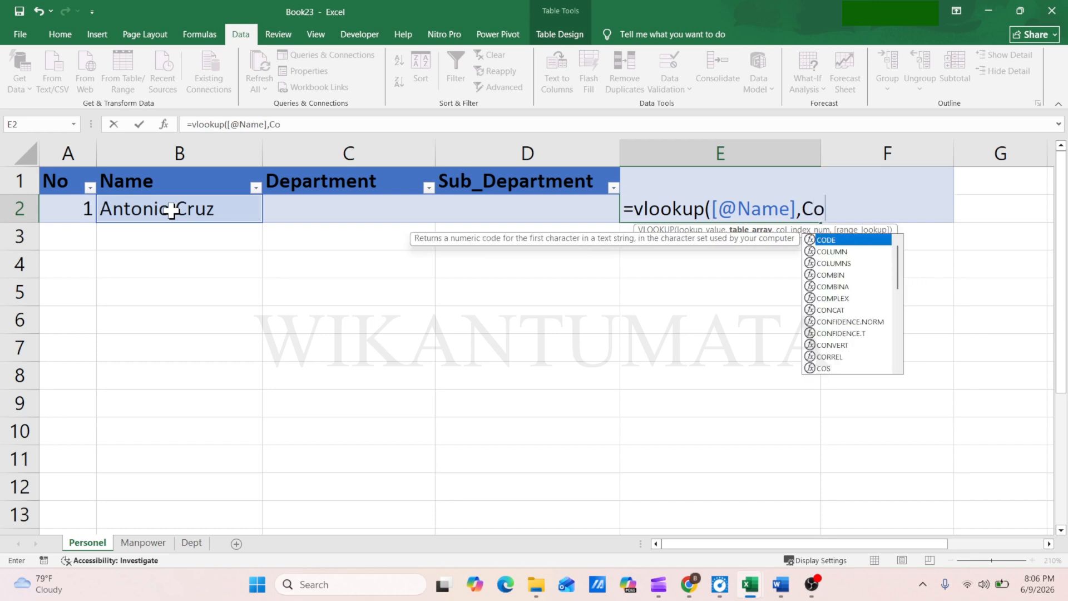
pyautogui.write('untr')
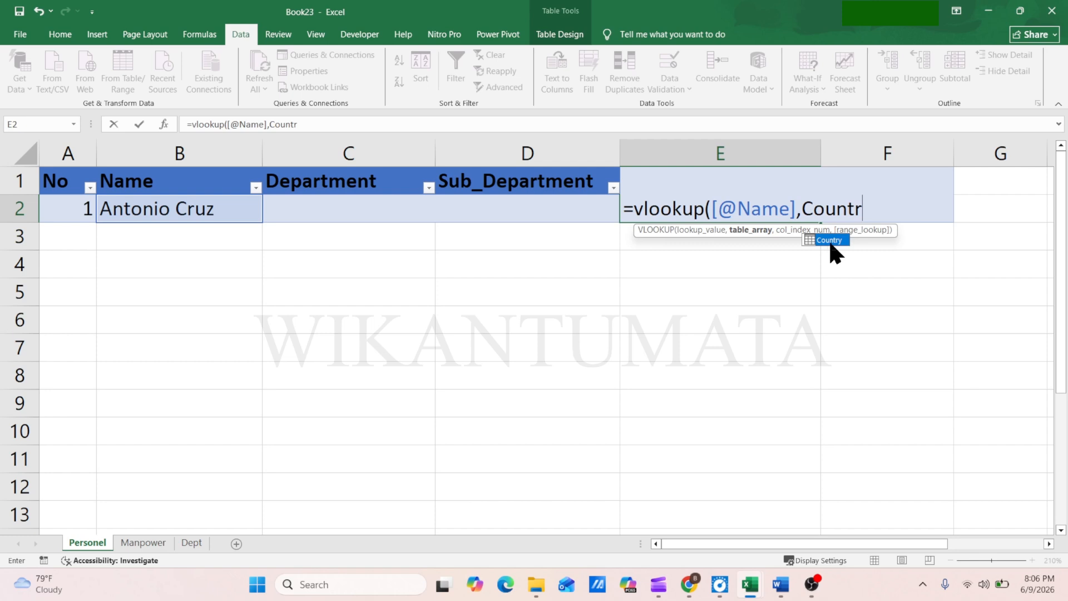
pyautogui.doubleClick(829, 240)
pyautogui.write(',')
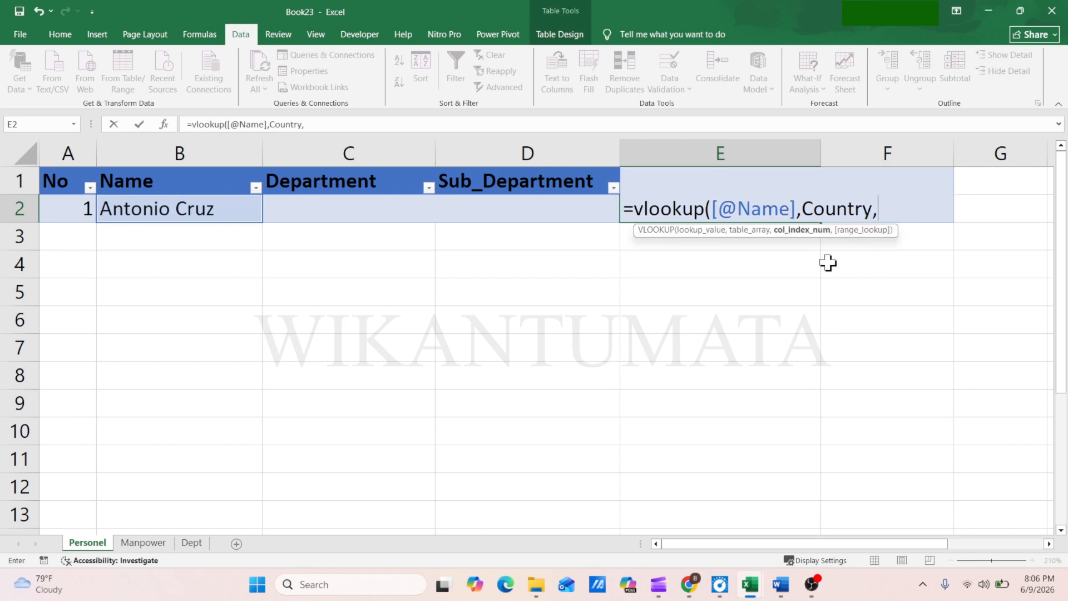
pyautogui.write('2,false')
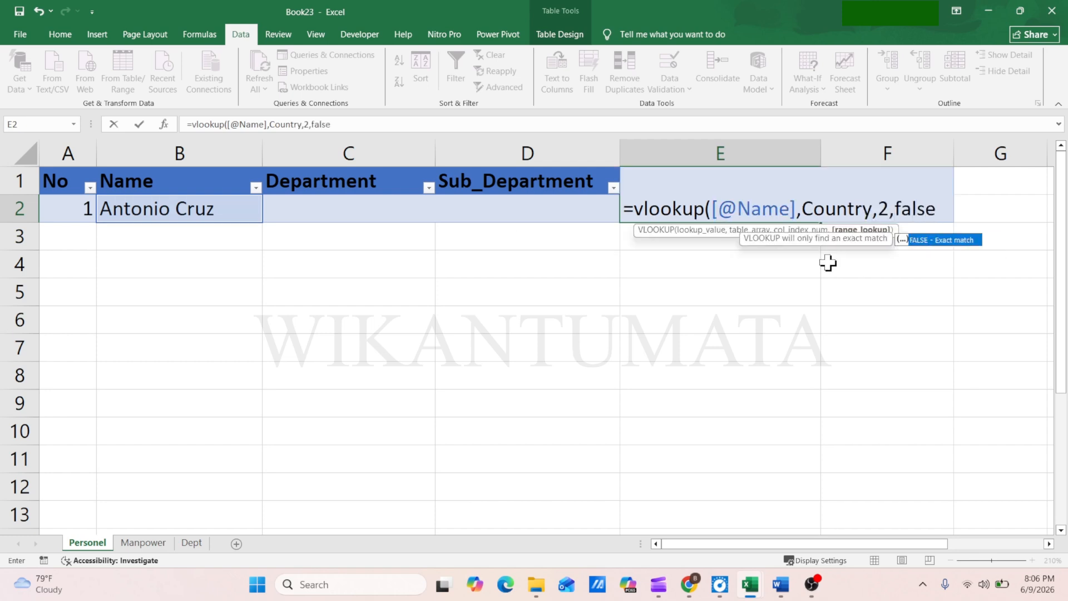
pyautogui.write(')')
pyautogui.press('Return')
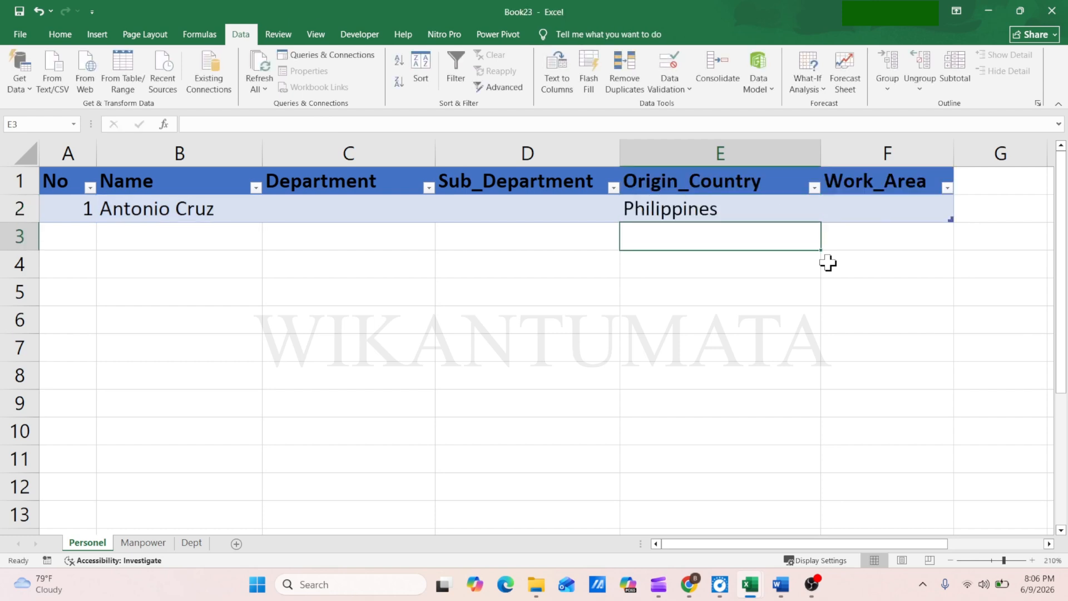
# Test the country lookup by choosing two other names from the drop-down in B2, and clear B2
pyautogui.click(246, 214)
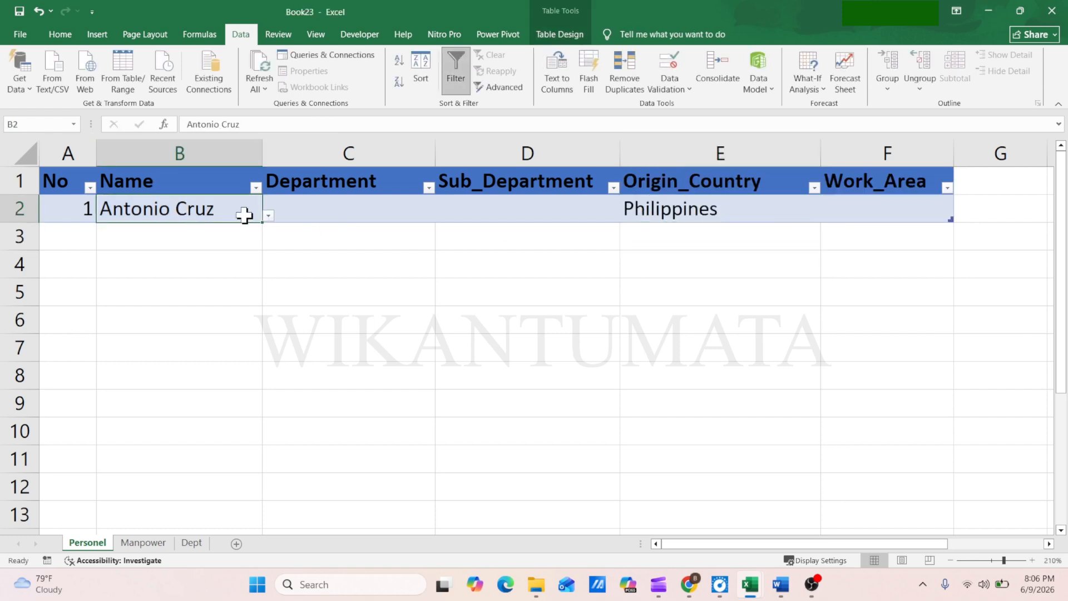
pyautogui.click(268, 215)
pyautogui.click(141, 255)
pyautogui.click(269, 214)
pyautogui.click(98, 253)
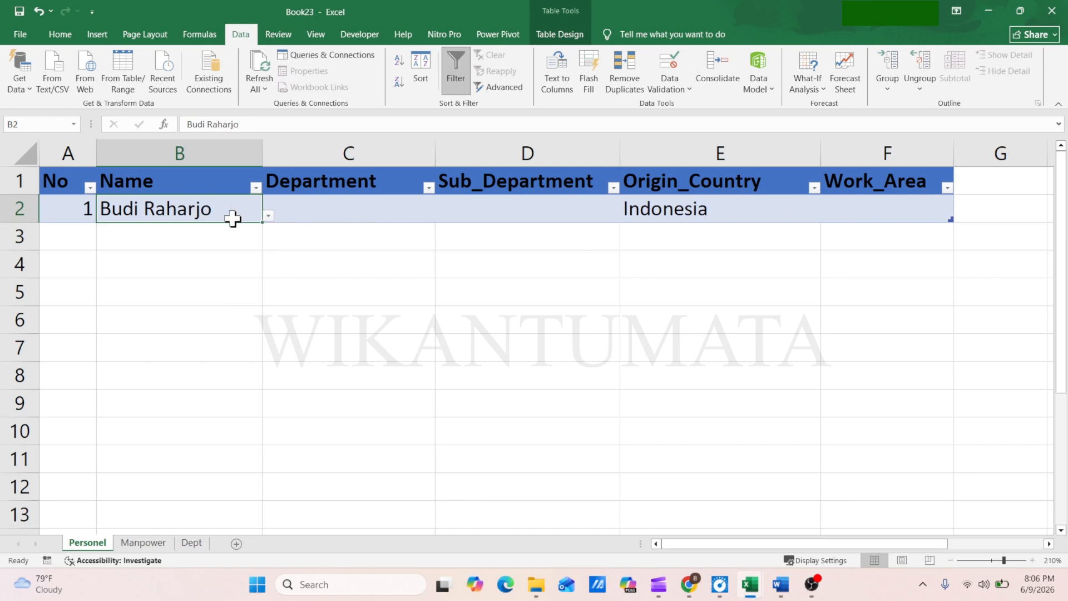
pyautogui.press('Delete')
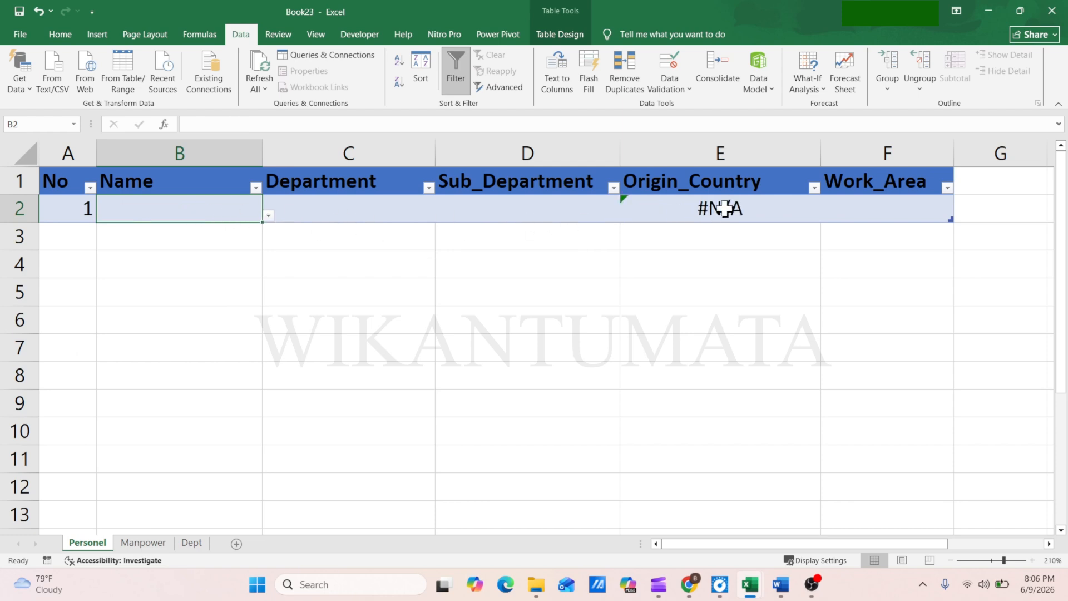
# Wrap the VLOOKUP formula in E2 in IFERROR with an empty string "" as the error value
pyautogui.click(709, 215)
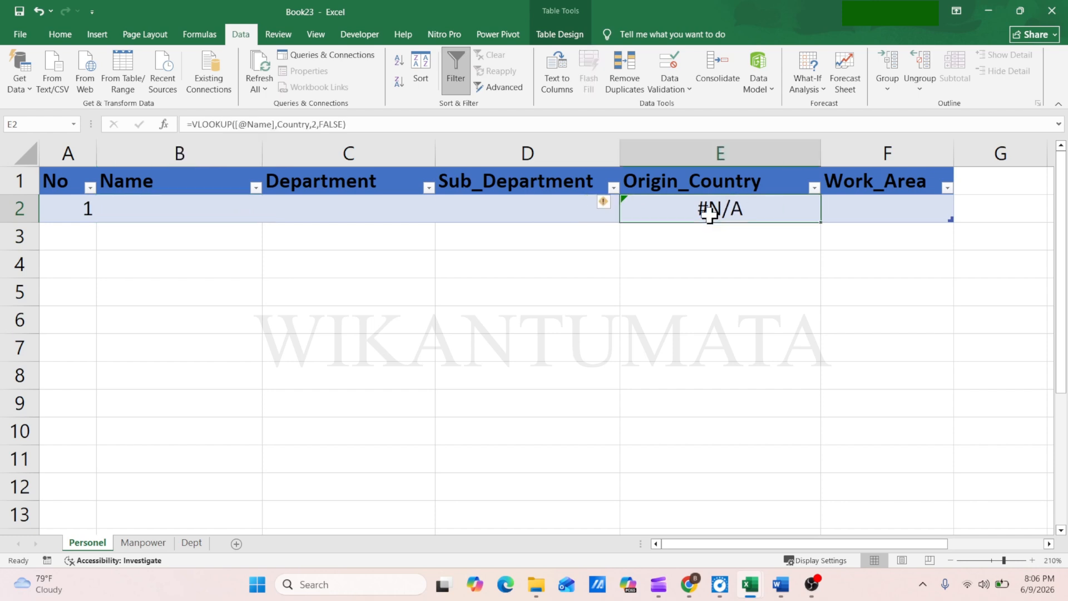
pyautogui.click(194, 124)
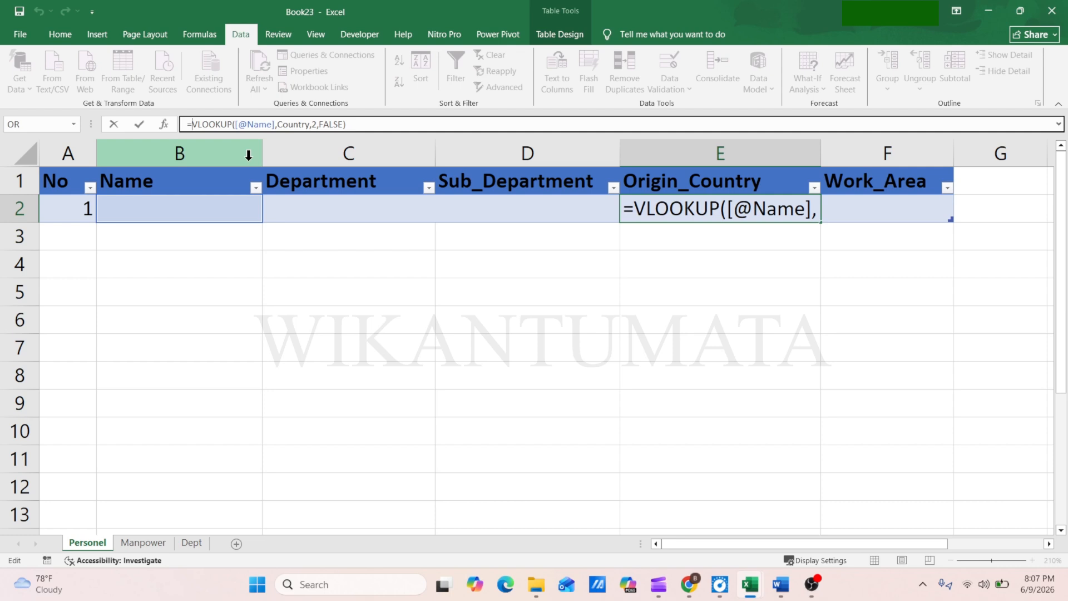
pyautogui.write('if')
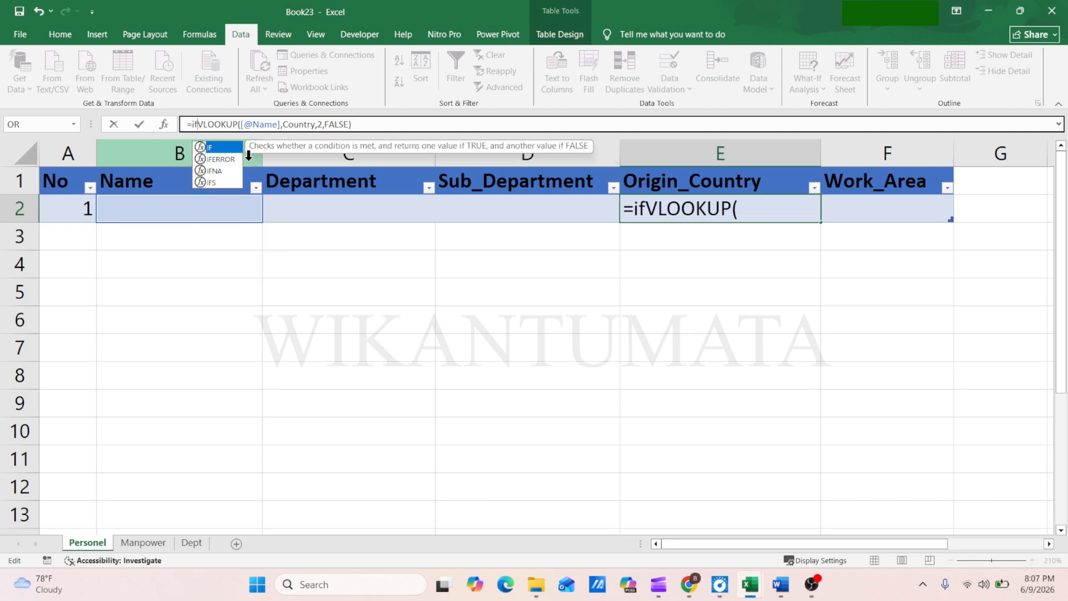
pyautogui.doubleClick(222, 159)
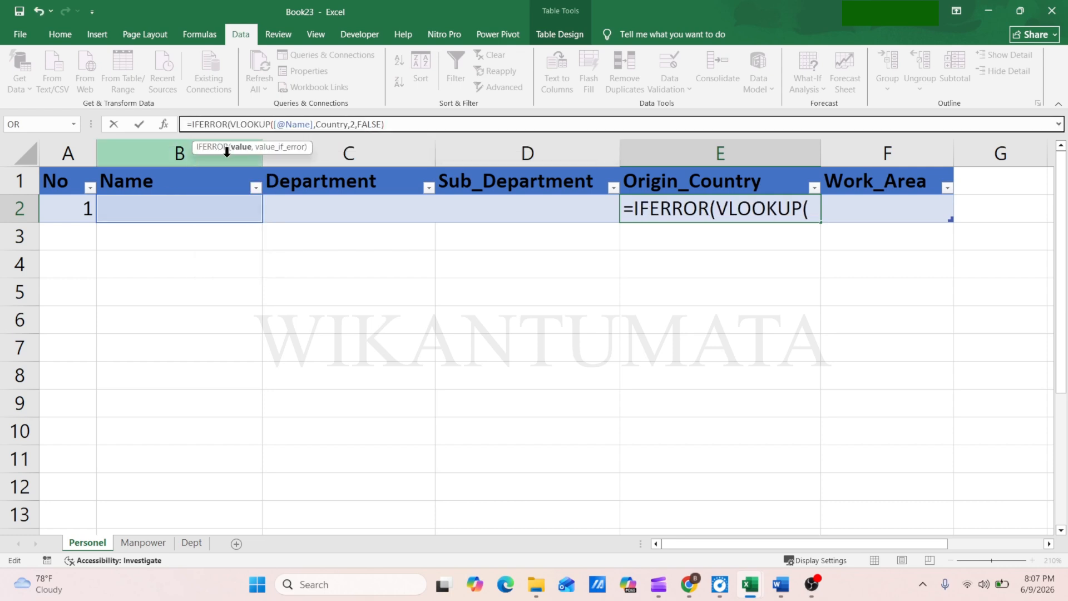
pyautogui.write('(')
pyautogui.click(398, 124)
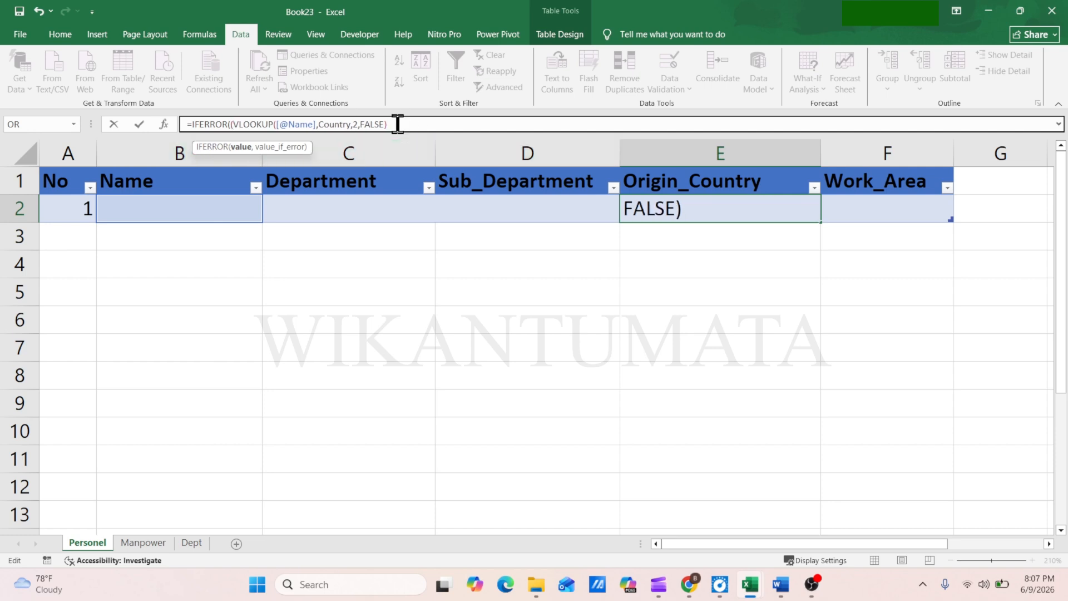
pyautogui.write(',"")')
pyautogui.press('Return')
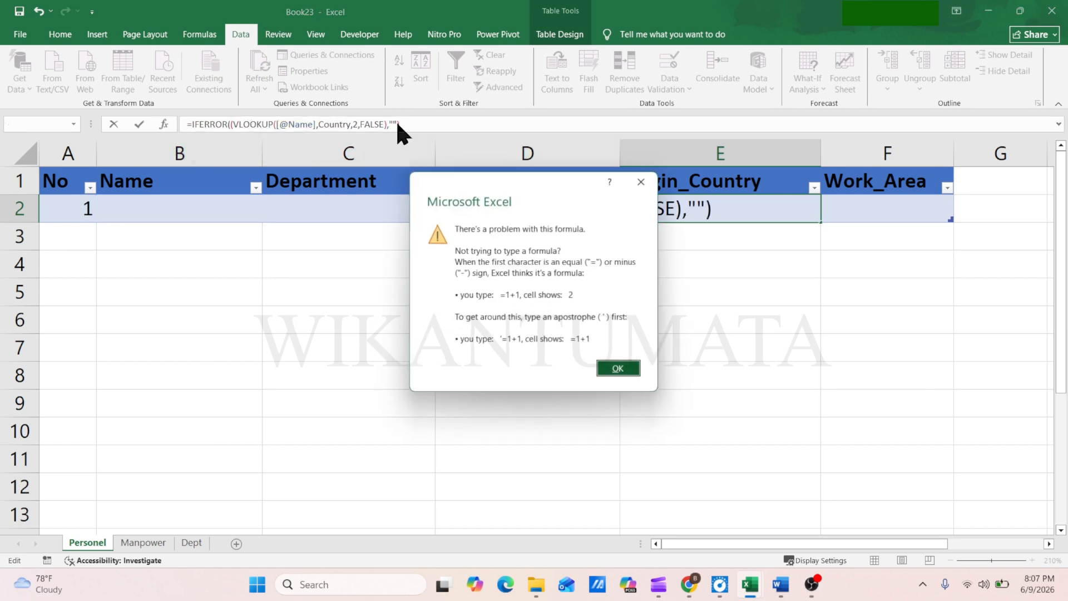
pyautogui.click(619, 369)
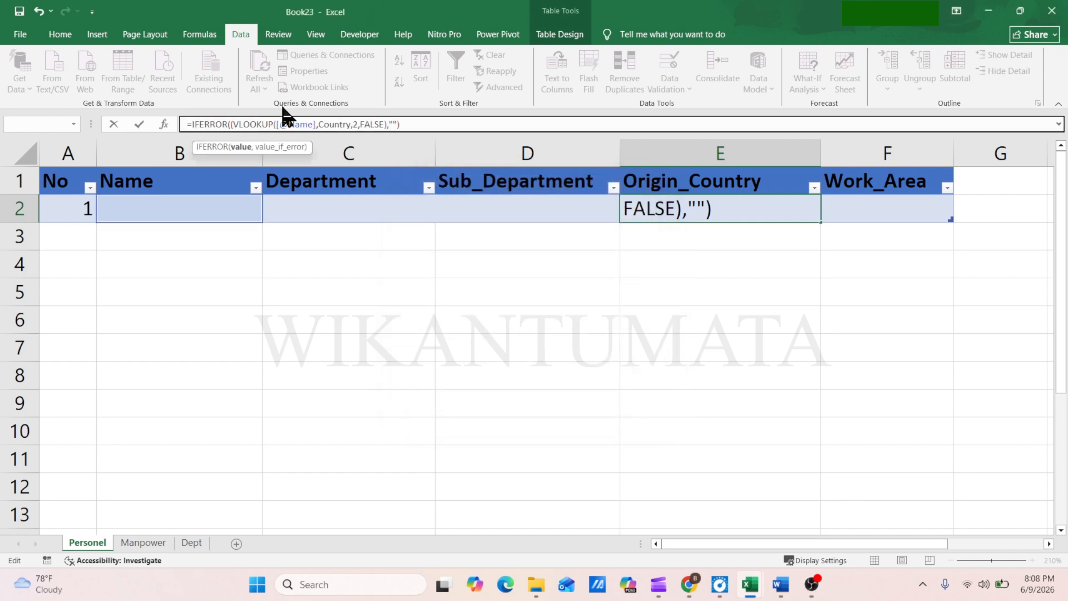
pyautogui.click(229, 124)
pyautogui.write('(')
pyautogui.press('BackSpace')
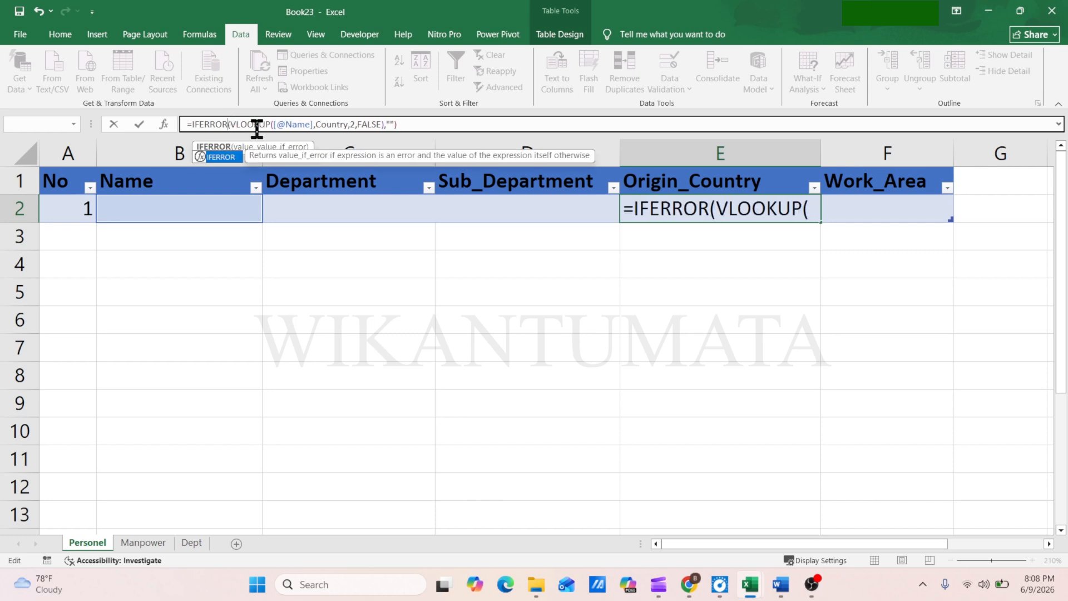
pyautogui.press('Return')
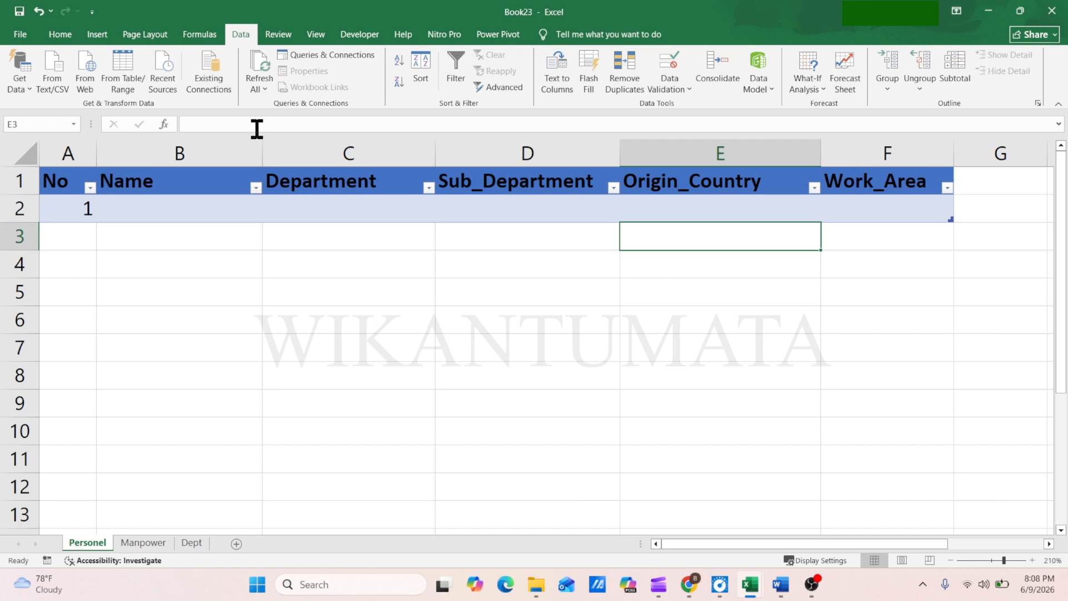
pyautogui.click(707, 208)
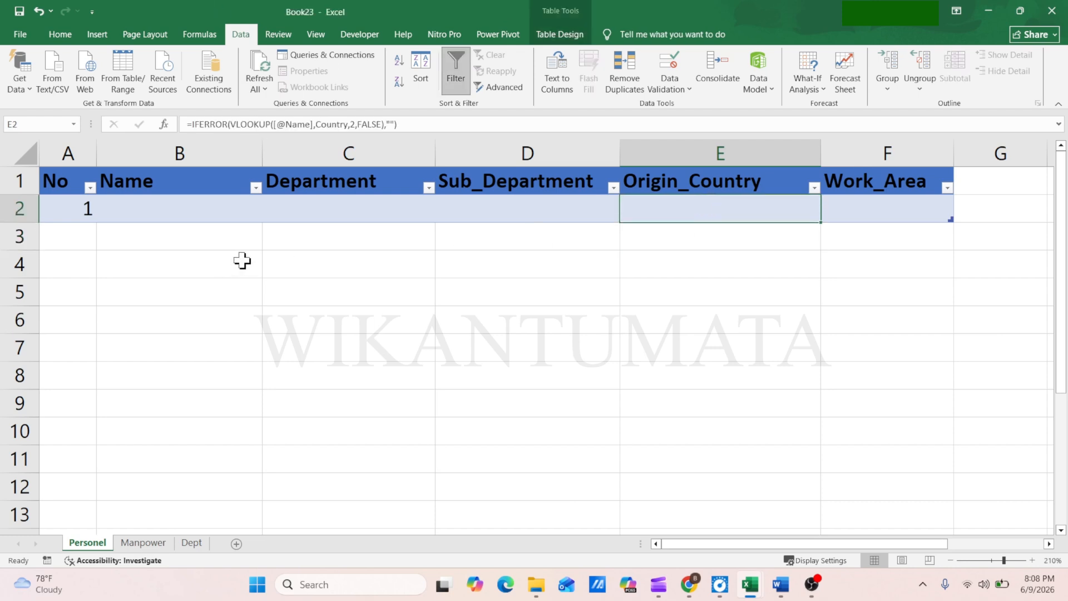
# Choose a person's name from the drop-down in B2 and select the Department cell C2
pyautogui.click(180, 206)
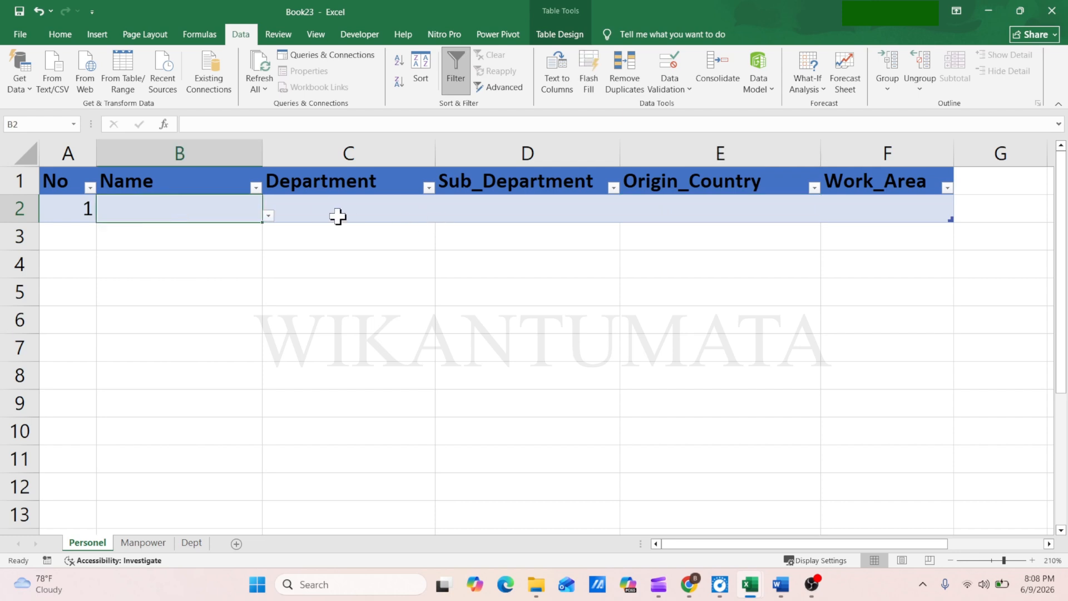
pyautogui.click(269, 214)
pyautogui.click(128, 253)
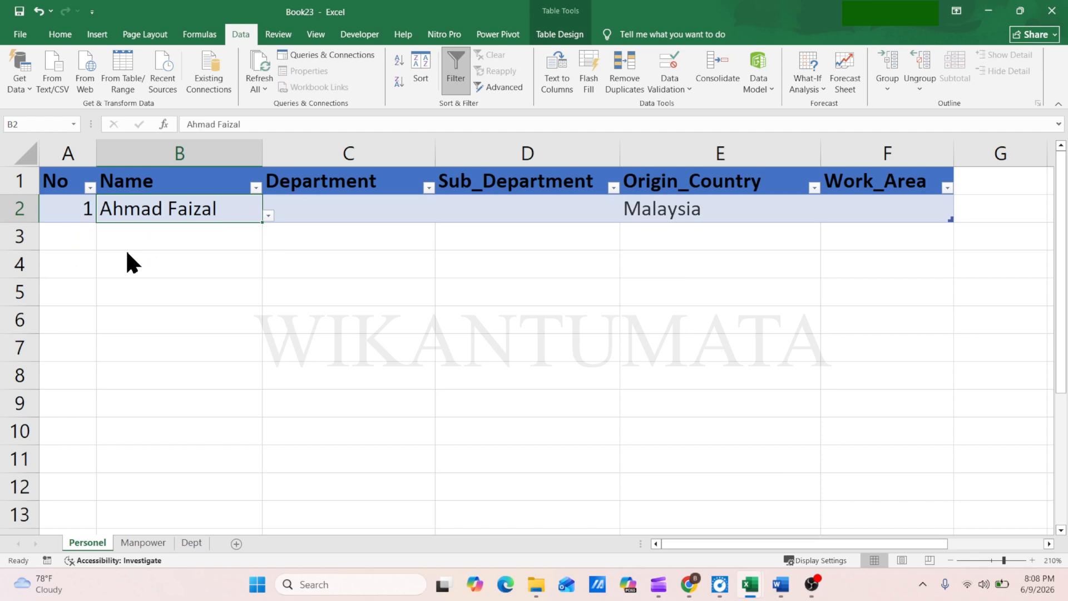
pyautogui.click(347, 211)
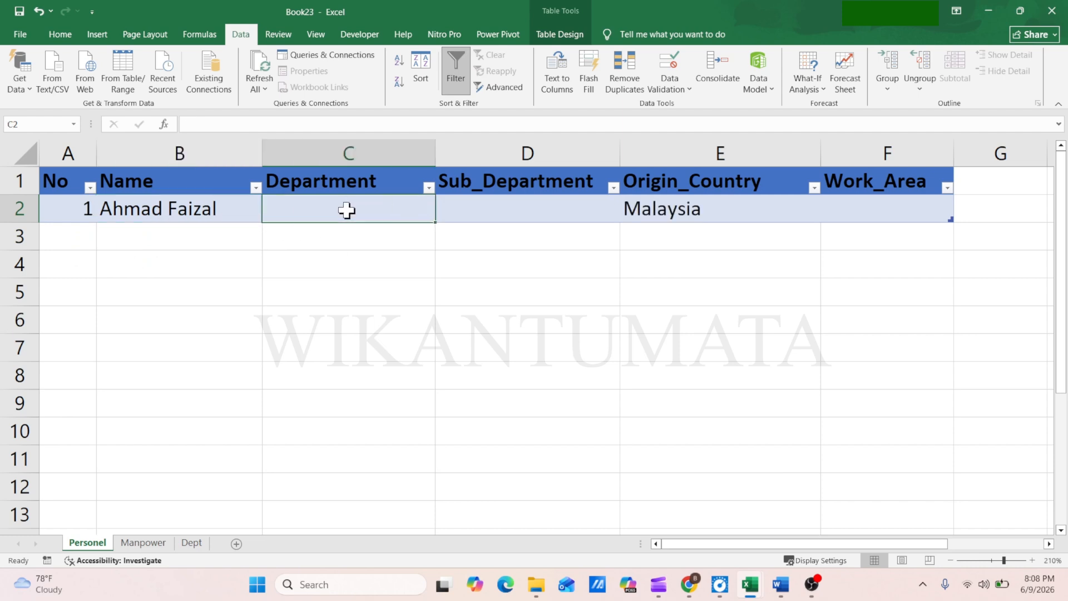
# Examine the Department list and the Engineering sub-department list on the Dept sheet
pyautogui.click(191, 544)
pyautogui.click(87, 173)
pyautogui.click(86, 192)
pyautogui.click(120, 290)
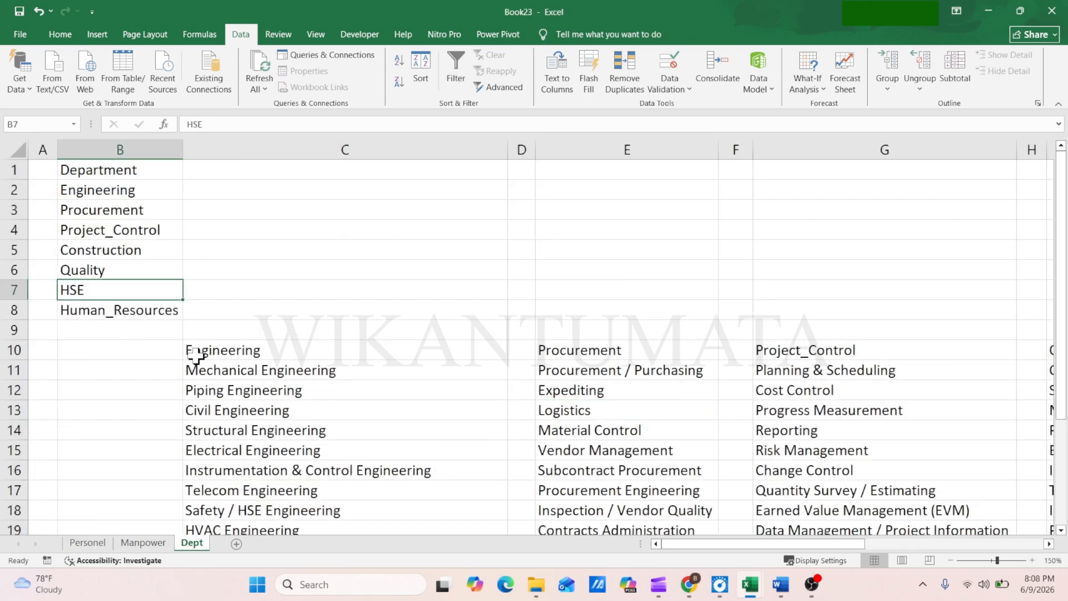
pyautogui.click(254, 373)
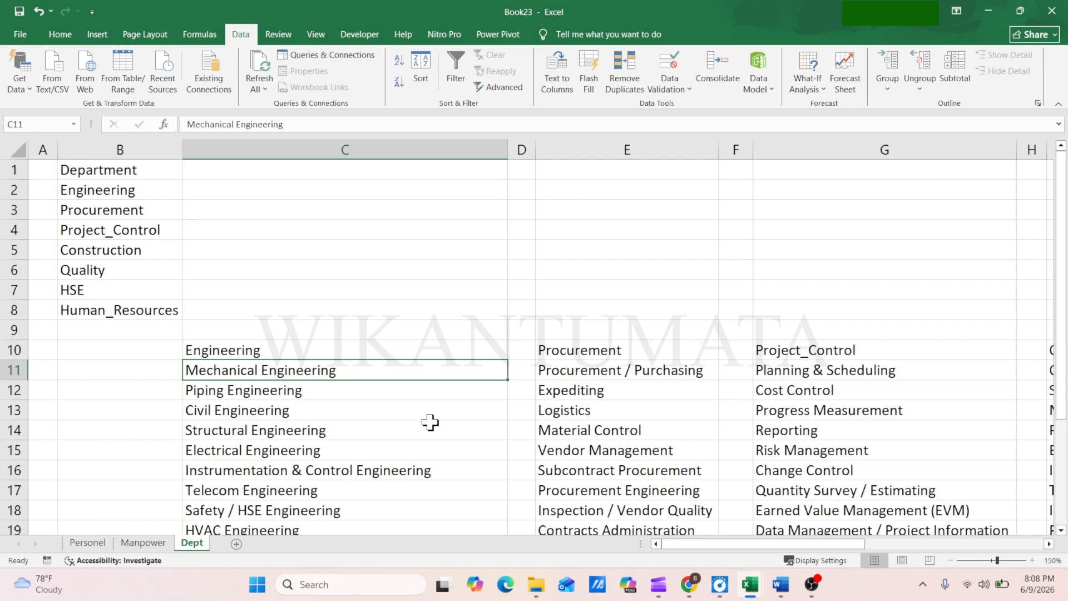
# Convert the Department list B1:B8 and the Engineering list C10:C25 on the Dept sheet into separate tables with headers
pyautogui.click(103, 175)
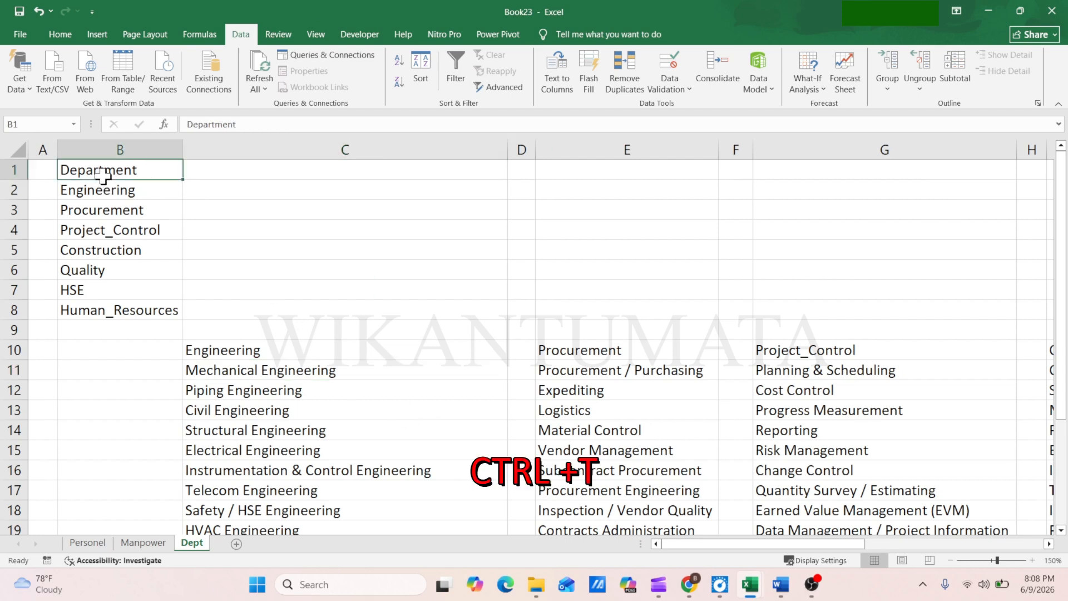
pyautogui.hotkey('ctrl', 't')
pyautogui.click(218, 442)
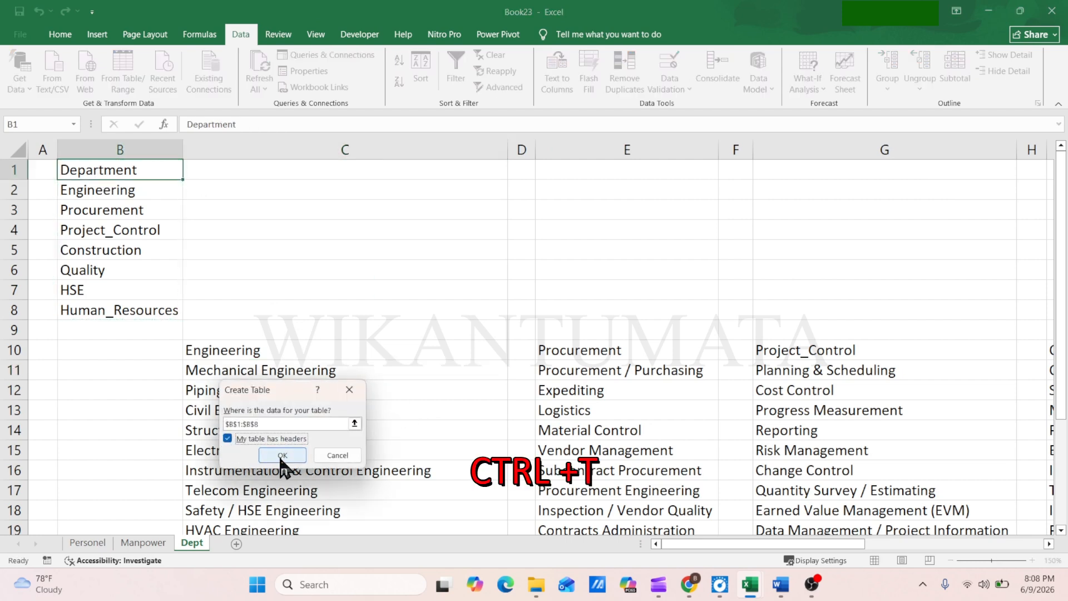
pyautogui.click(281, 453)
pyautogui.click(260, 355)
pyautogui.hotkey('ctrl', 't')
pyautogui.click(218, 439)
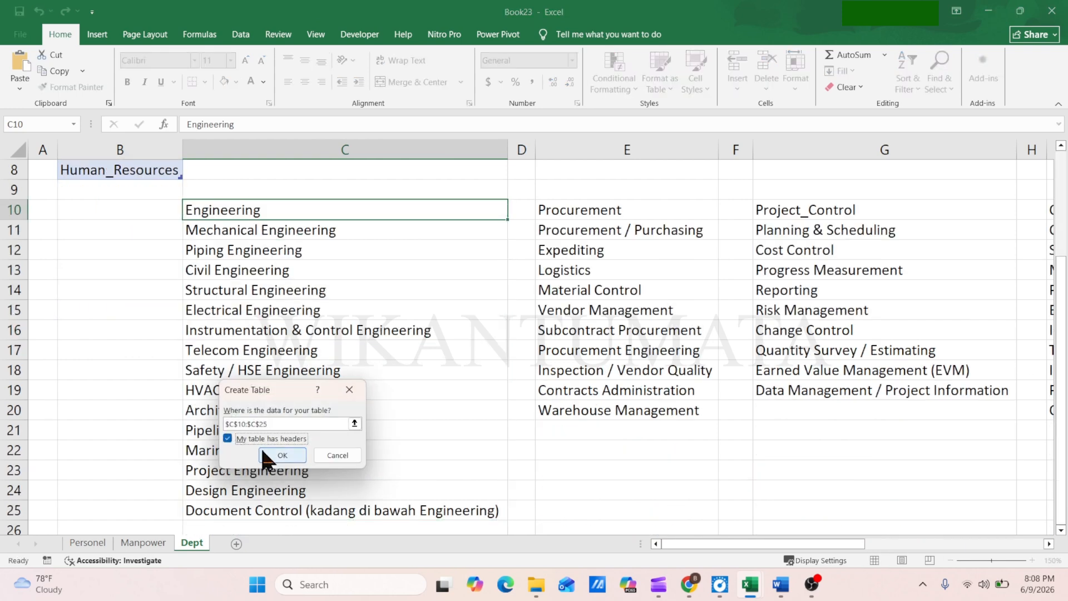
pyautogui.click(281, 453)
# Convert the Procurement list E10:E20 and the Project_Control list G10:G19 into separate tables with headers
pyautogui.click(589, 212)
pyautogui.hotkey('ctrl', 't')
pyautogui.click(232, 440)
pyautogui.click(281, 454)
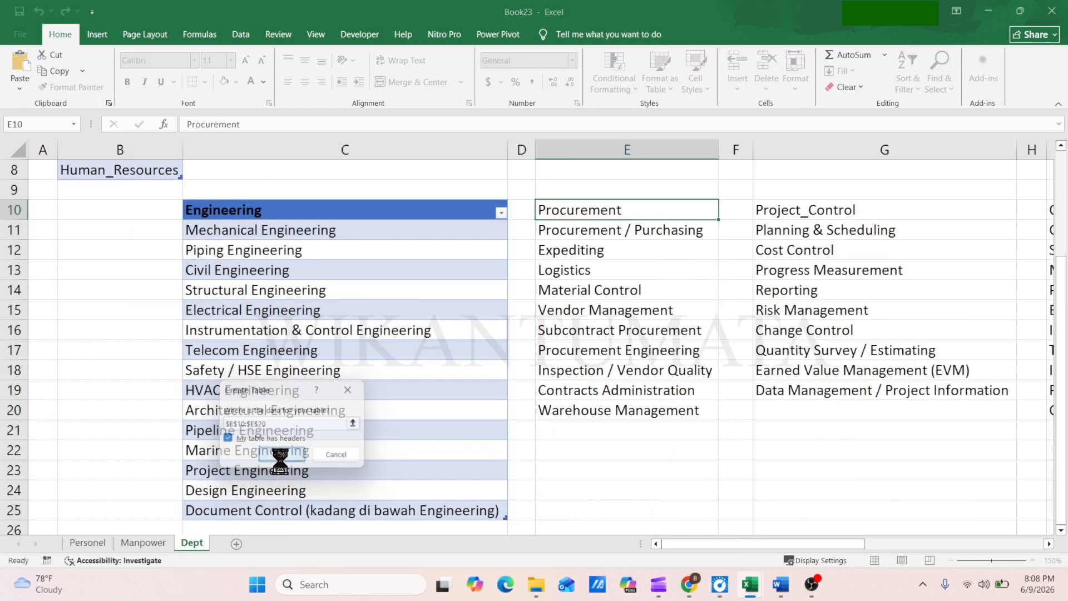
pyautogui.click(798, 209)
pyautogui.hotkey('ctrl', 't')
pyautogui.click(245, 439)
pyautogui.click(281, 453)
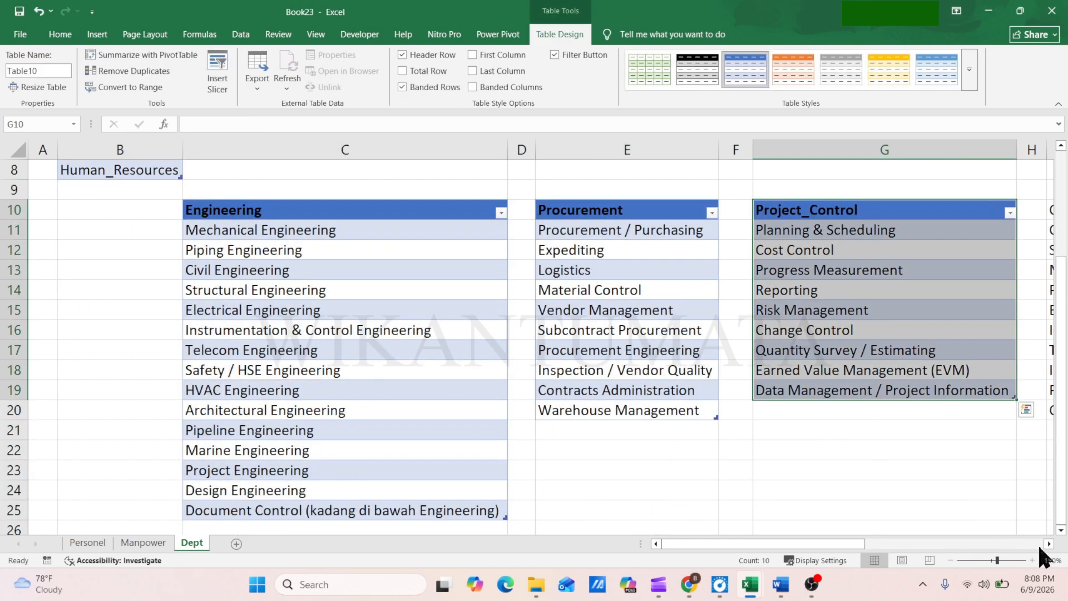
# Convert the Construction list I10:I20 into a table with headers
pyautogui.click(1048, 543)
pyautogui.click(1049, 543)
pyautogui.click(100, 211)
pyautogui.hotkey('ctrl', 't')
pyautogui.click(225, 441)
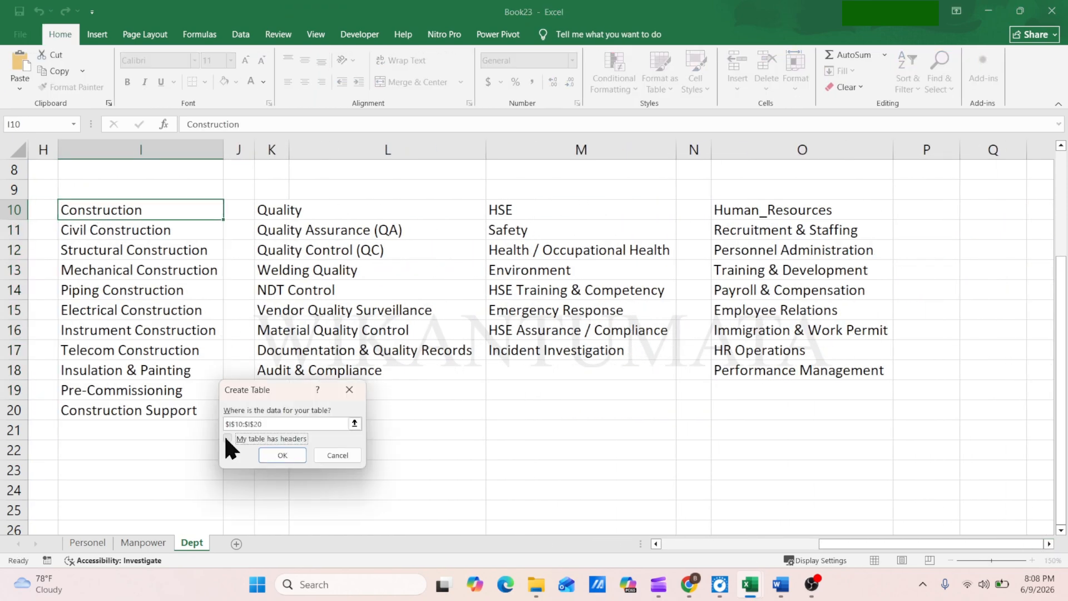
pyautogui.click(281, 453)
# Convert the Quality list K10:K18 into a table with headers and widen column K to fit its entries
pyautogui.click(280, 210)
pyautogui.hotkey('ctrl', 't')
pyautogui.click(245, 440)
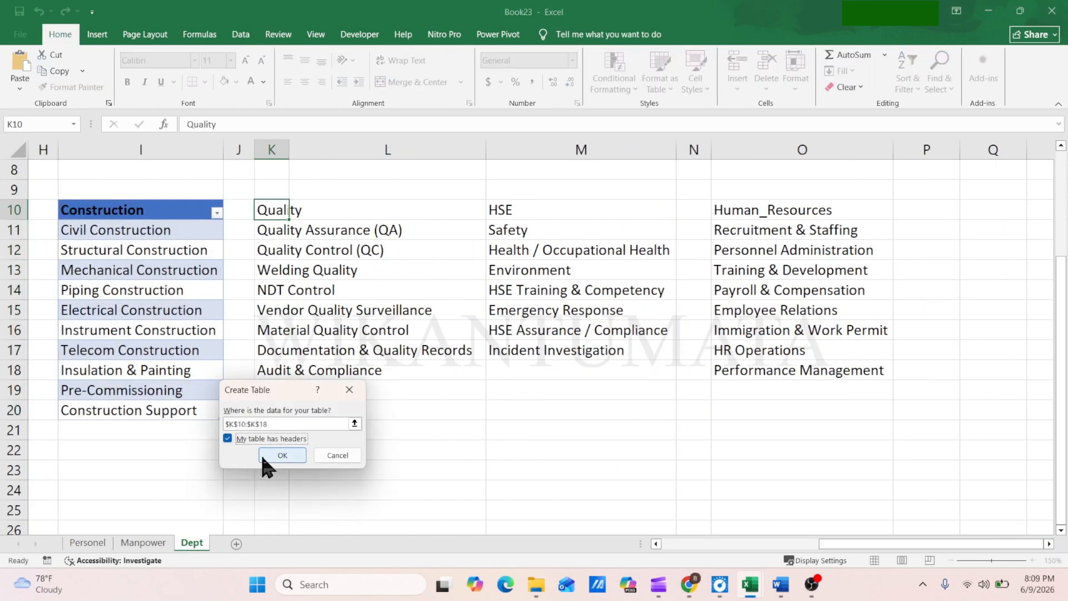
pyautogui.click(281, 454)
pyautogui.moveTo(289, 150); pyautogui.dragTo(477, 150)
# Convert the HSE list in column M and the Human_Resources list O10:O18 into separate tables with headers
pyautogui.click(586, 215)
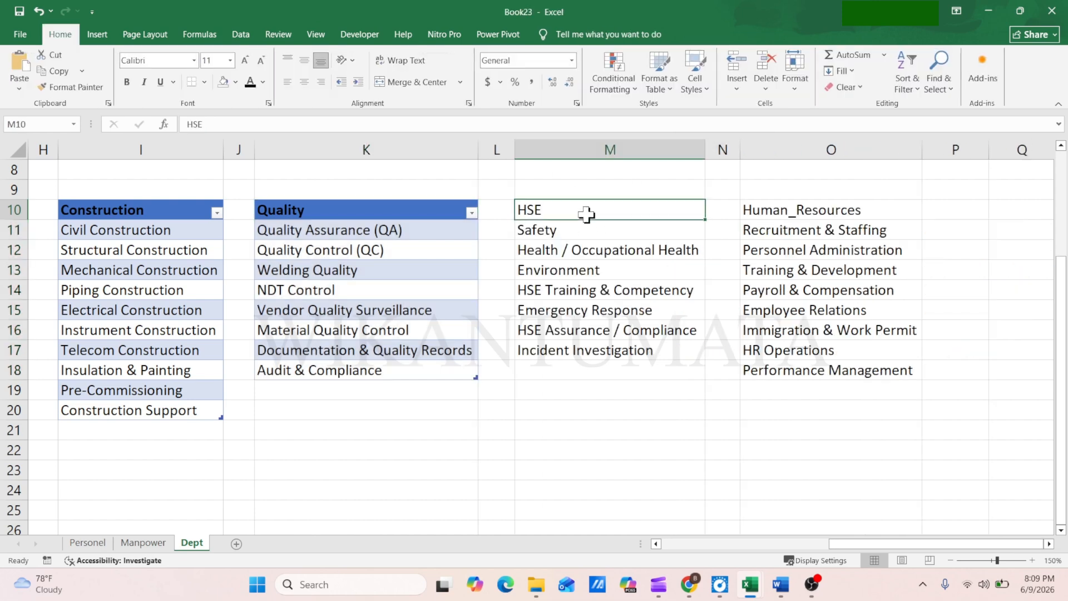
pyautogui.hotkey('ctrl', 't')
pyautogui.click(281, 455)
pyautogui.click(779, 214)
pyautogui.hotkey('ctrl', 't')
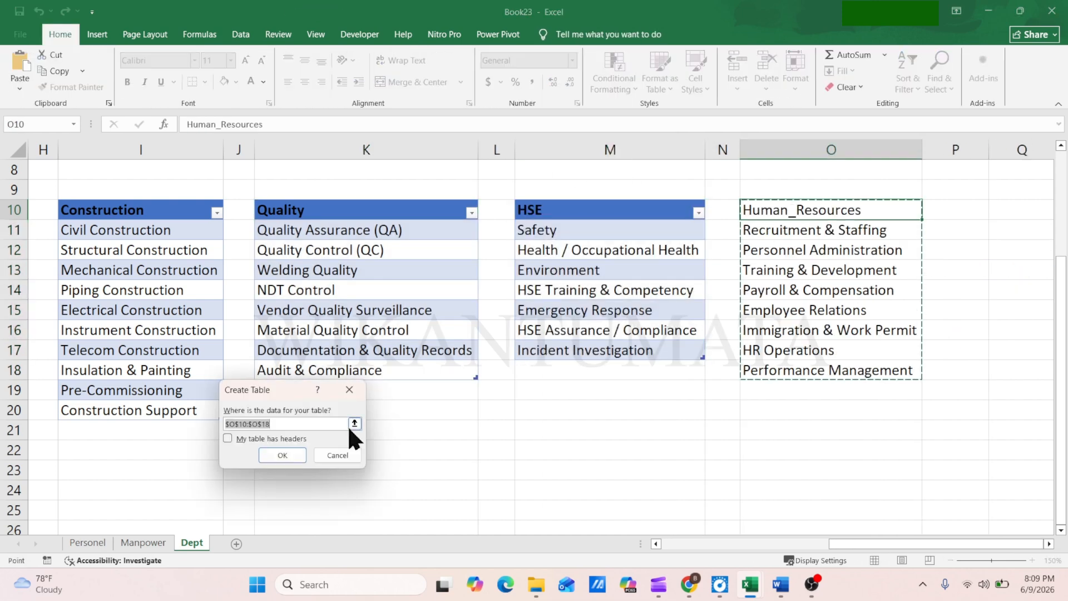
pyautogui.click(227, 438)
pyautogui.click(282, 455)
# Open the Name Manager and sort the defined names in descending order
pyautogui.click(829, 329)
pyautogui.moveTo(834, 543); pyautogui.dragTo(640, 550)
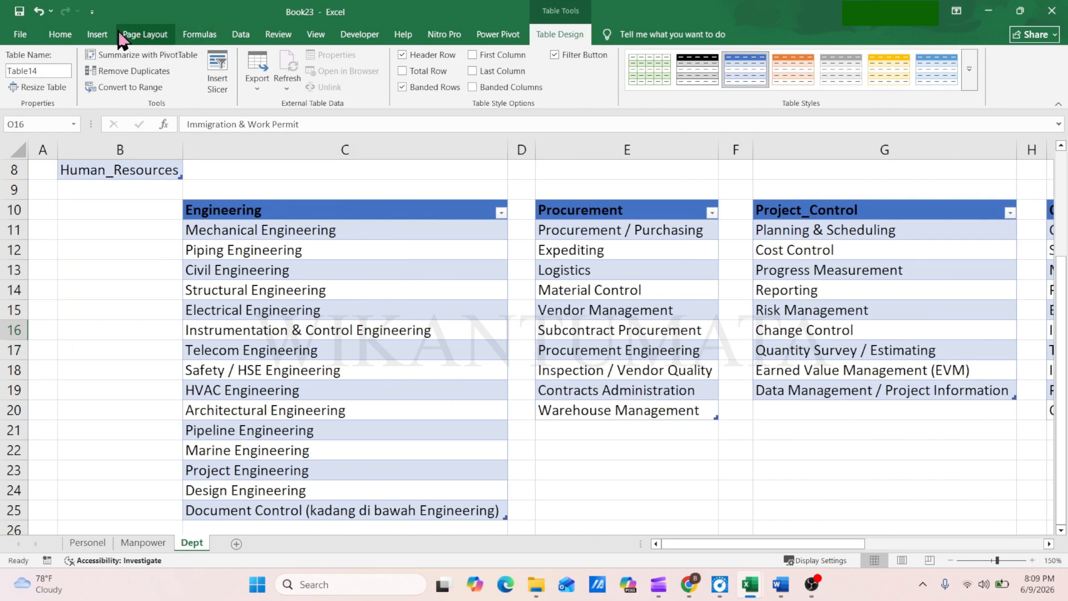
pyautogui.click(199, 34)
pyautogui.click(396, 70)
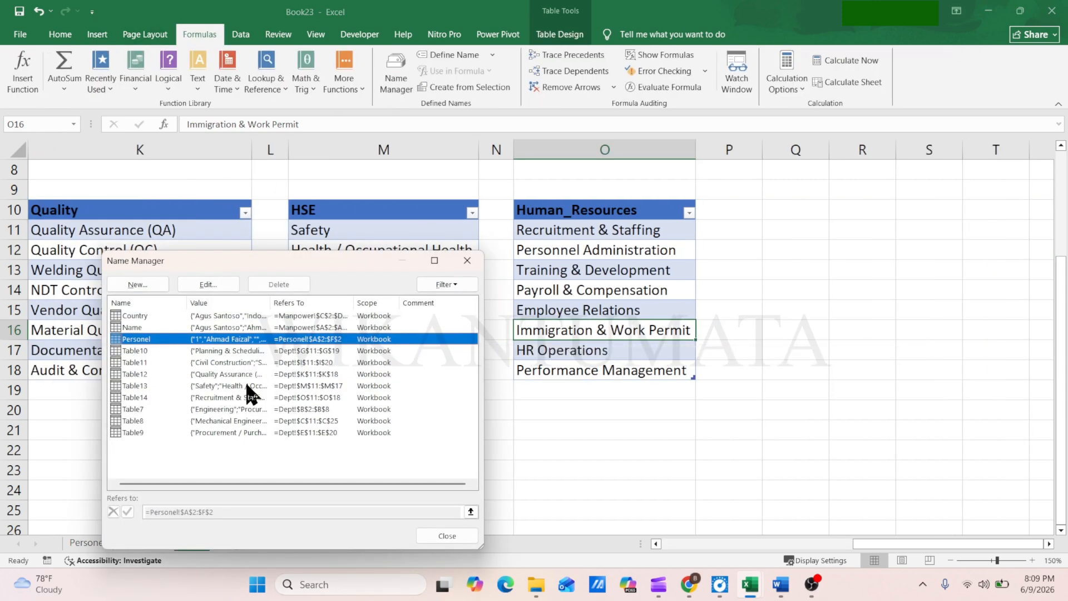
pyautogui.click(134, 302)
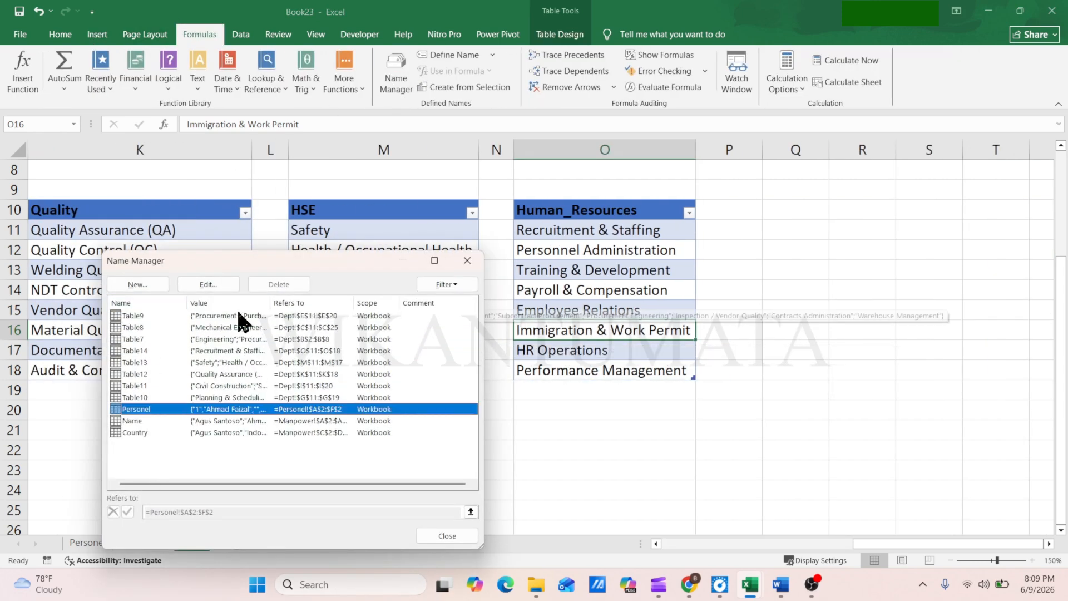
# Rename the table covering Dept!E11:E20 as Department
pyautogui.click(172, 315)
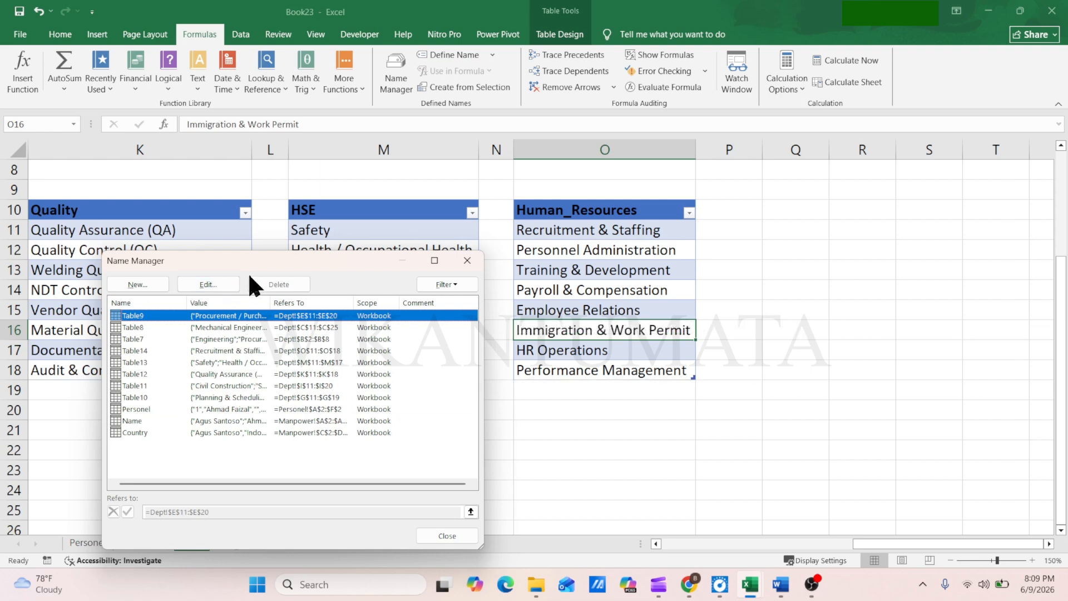
pyautogui.click(208, 284)
pyautogui.write('Department')
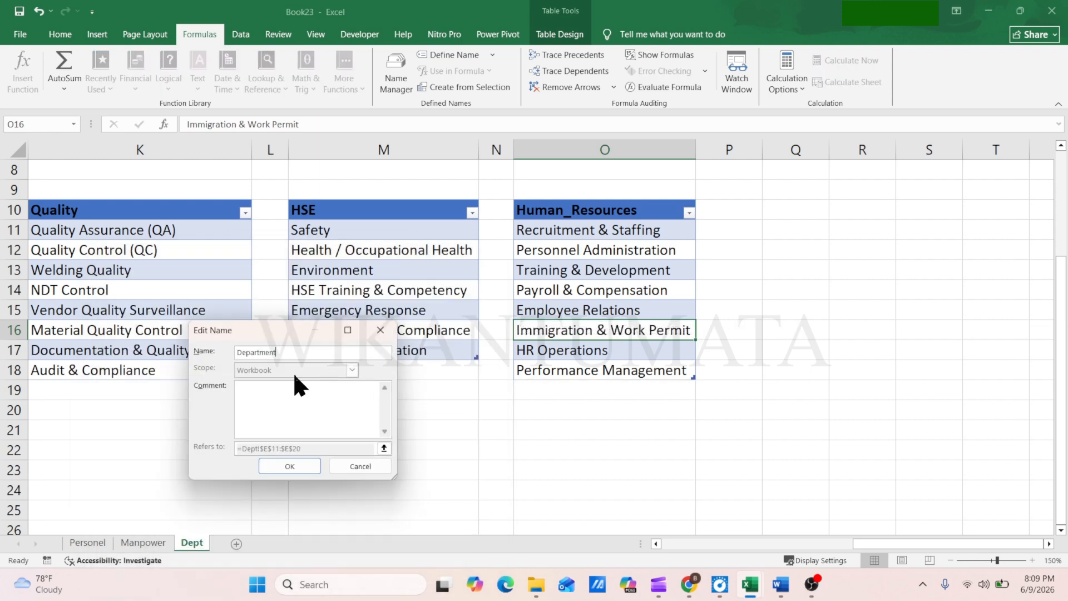
pyautogui.click(293, 467)
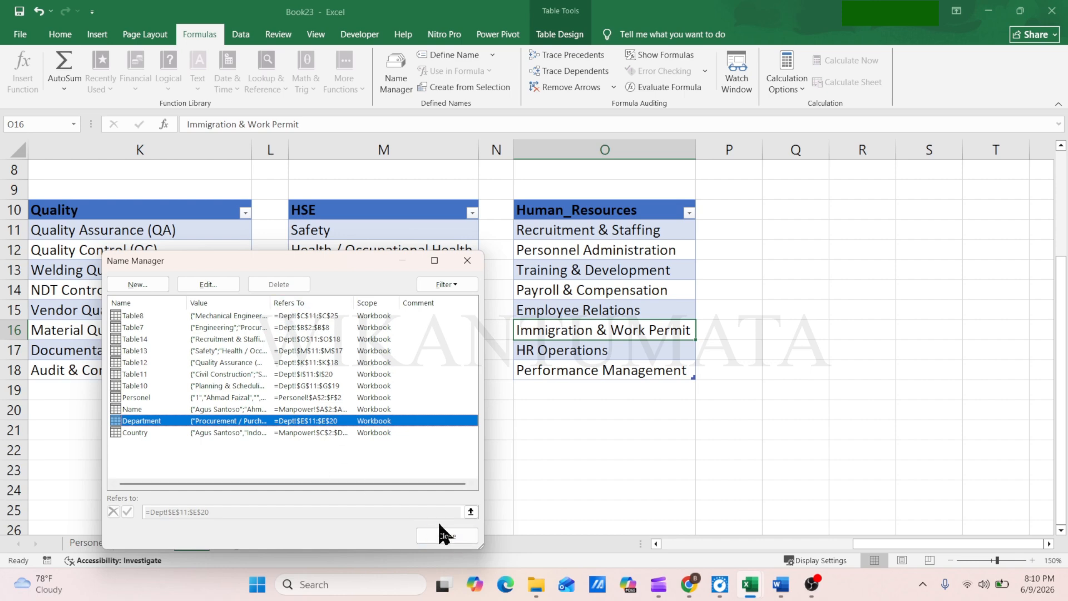
# Widen the Name Manager and its Value column, and rename the table covering Dept!E11:E20 as Procurement
pyautogui.moveTo(483, 453); pyautogui.dragTo(703, 453)
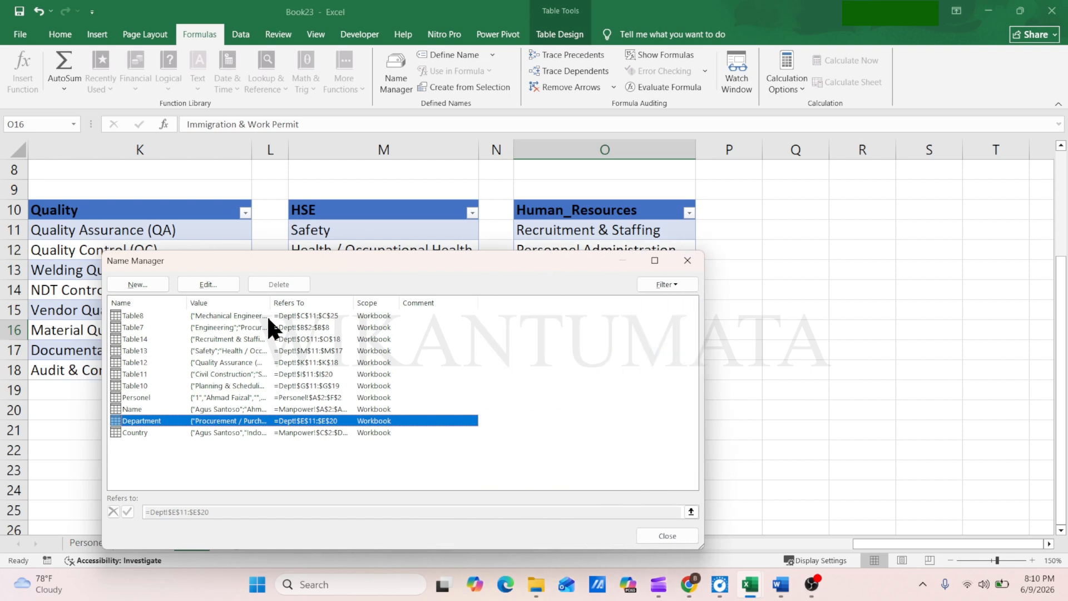
pyautogui.moveTo(270, 302); pyautogui.dragTo(416, 303)
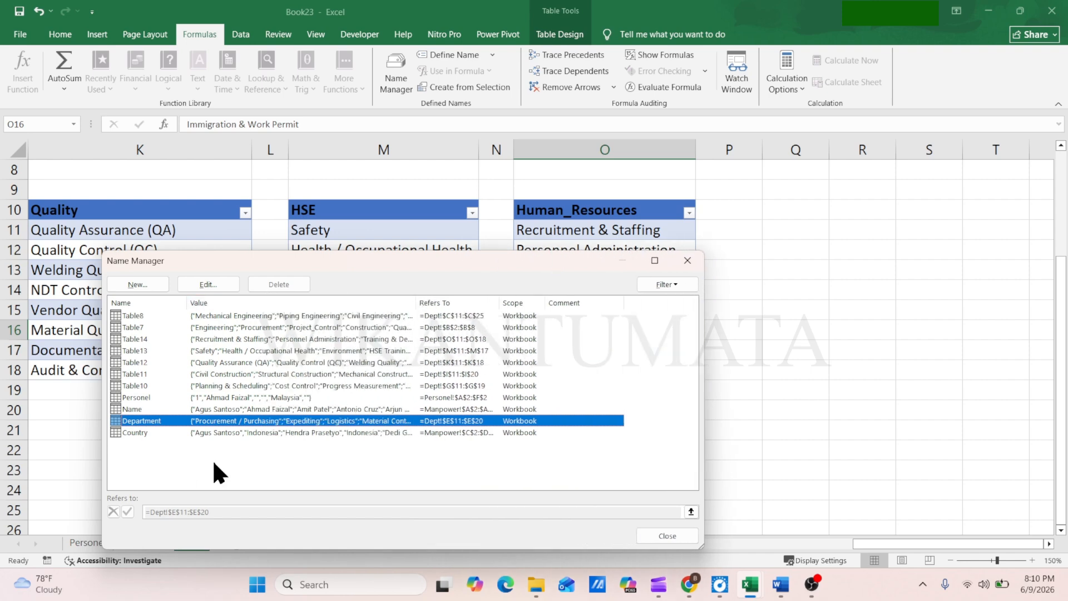
pyautogui.doubleClick(162, 420)
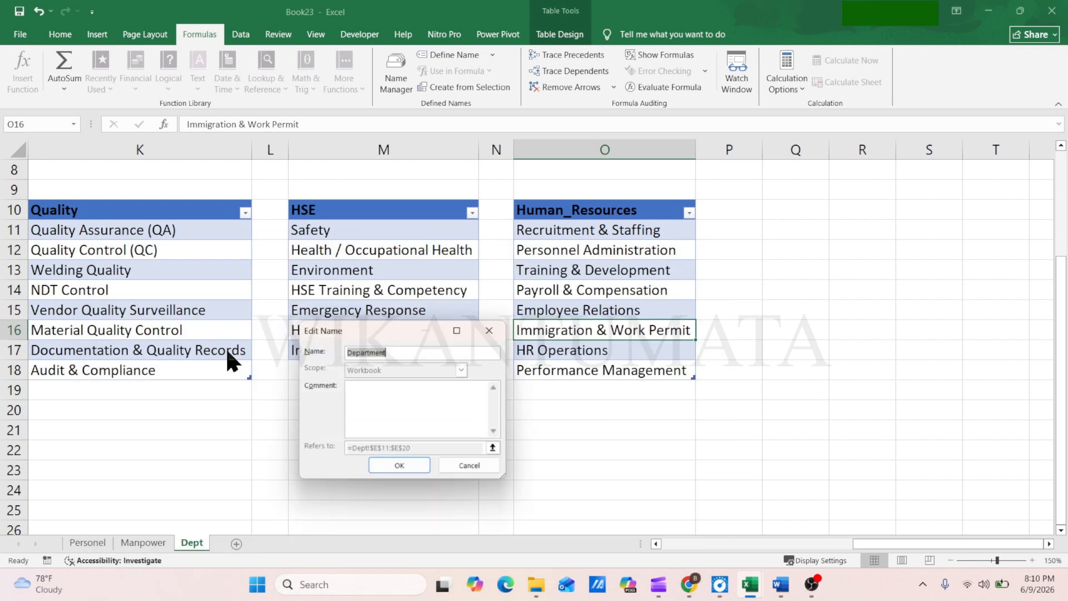
pyautogui.write('Procureme')
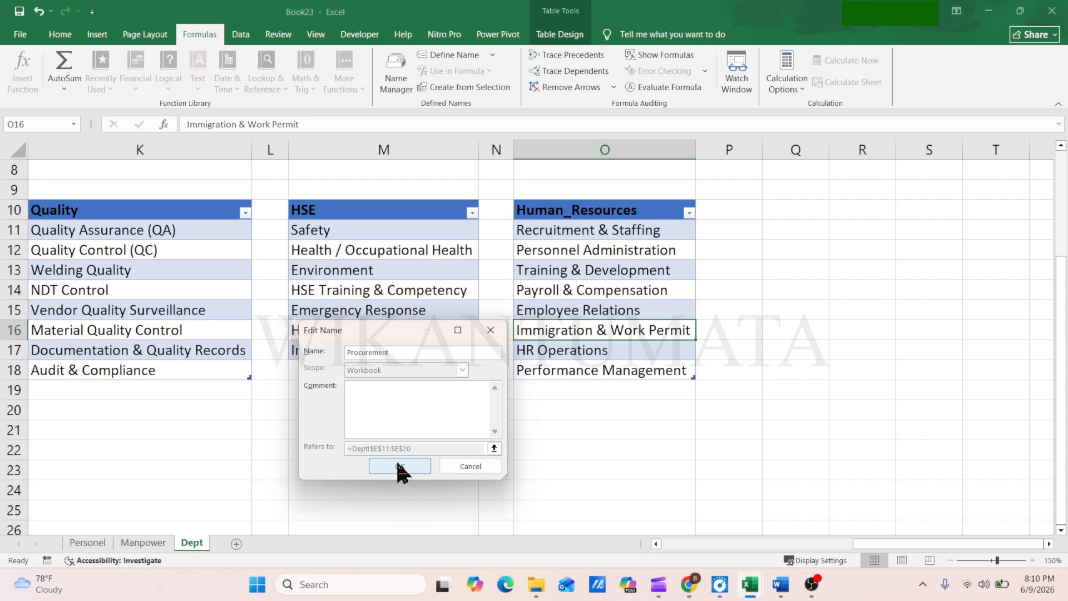
pyautogui.click(395, 459)
# Rename the table covering Dept!B2:B8 as Department and the one covering C11:C25 as Engineering
pyautogui.click(139, 327)
pyautogui.click(207, 284)
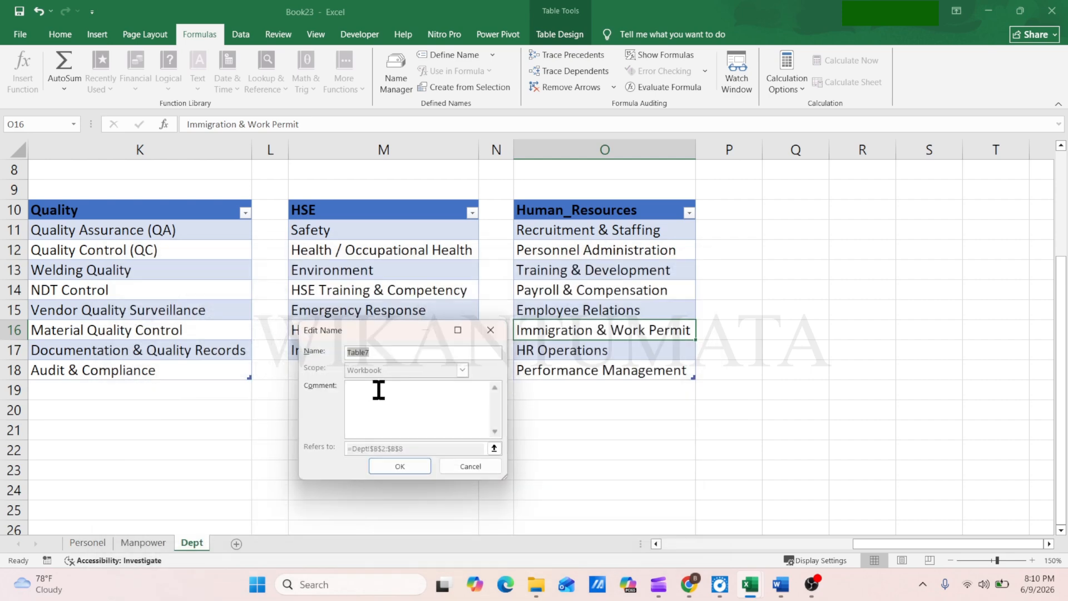
pyautogui.write('Department')
pyautogui.press('Return')
pyautogui.click(167, 315)
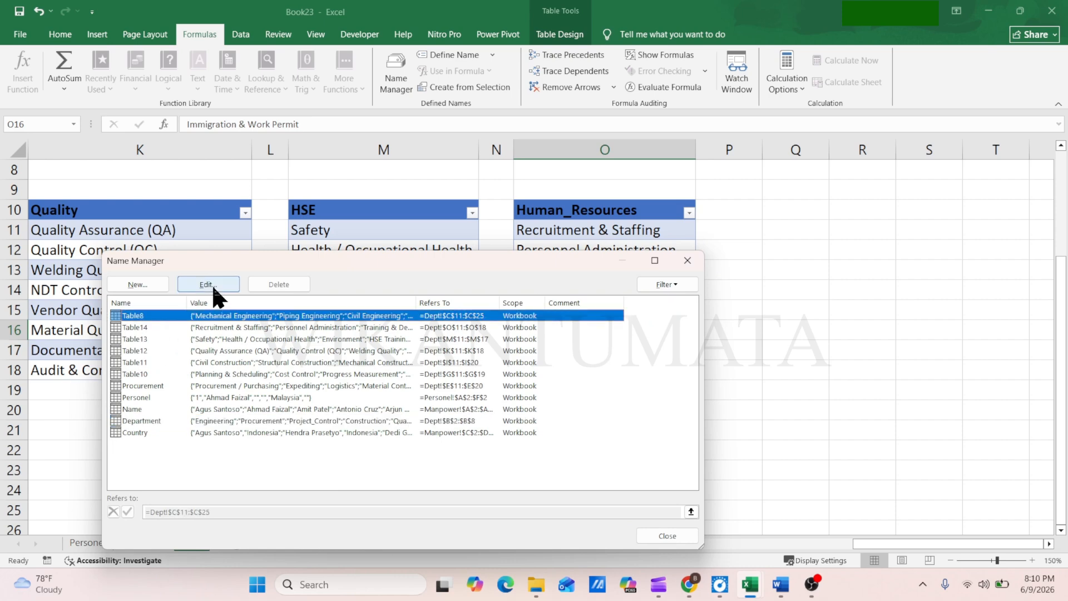
pyautogui.click(211, 284)
pyautogui.write('Engineering')
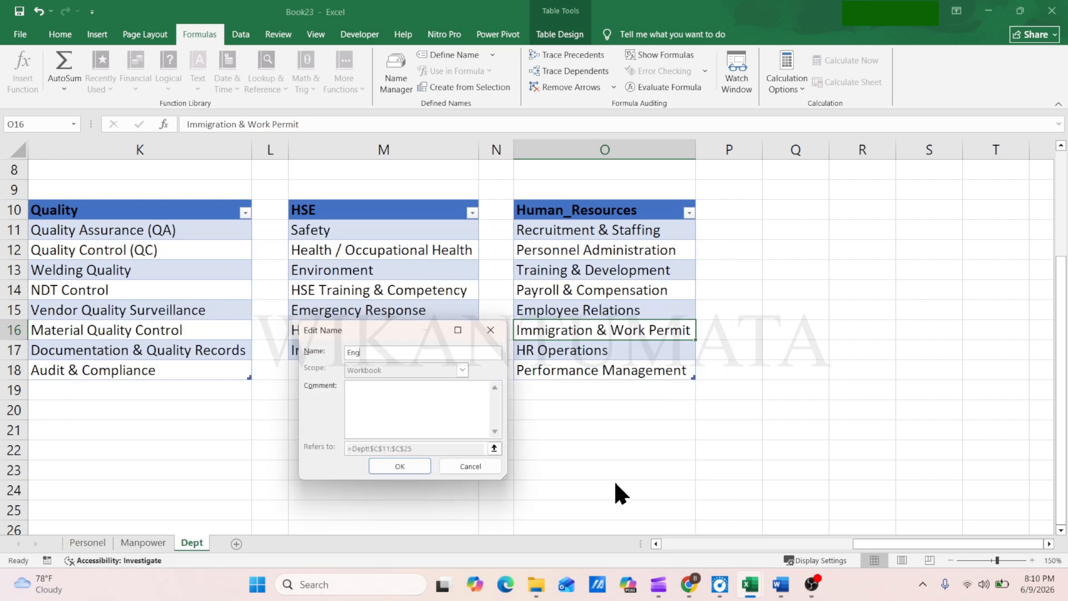
pyautogui.click(398, 466)
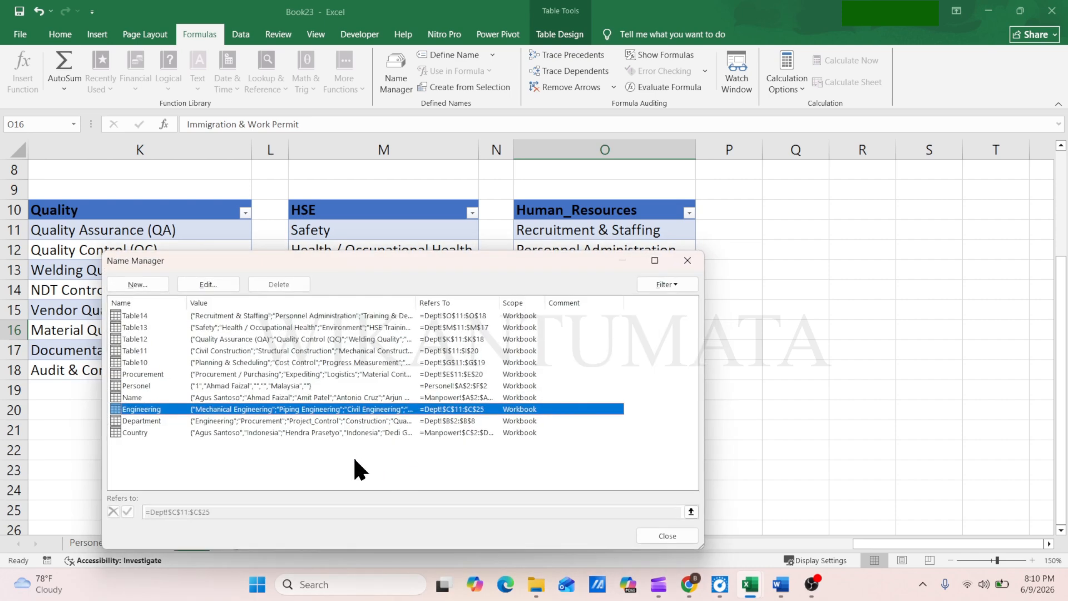
# Rename the table covering Dept!G11:G19 as Project_Control and the one covering I11:I20 as Construction
pyautogui.doubleClick(176, 362)
pyautogui.write('Project')
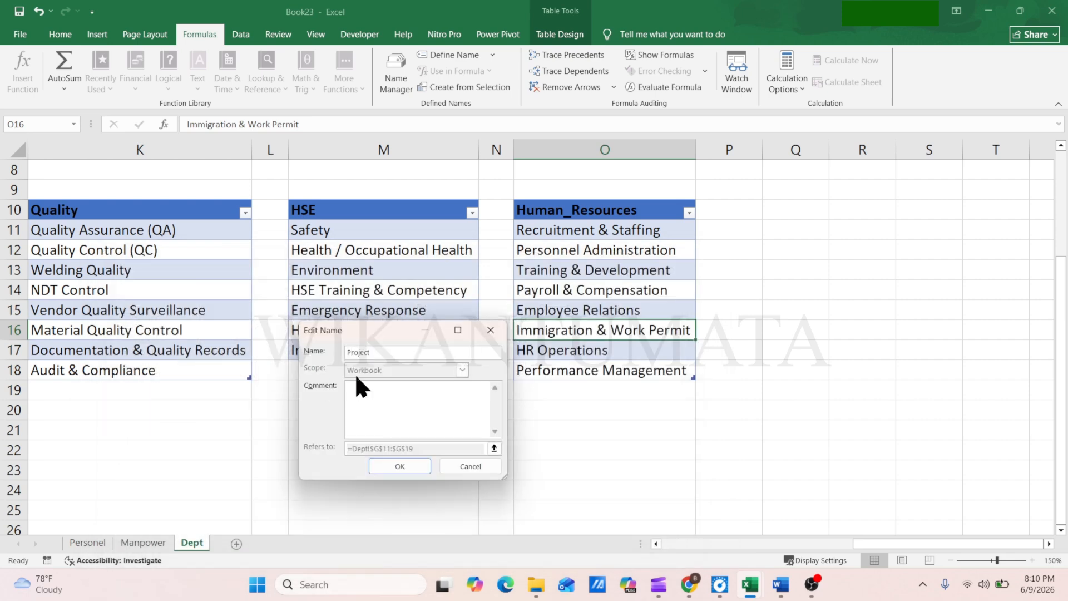
pyautogui.write('_Control')
pyautogui.click(400, 465)
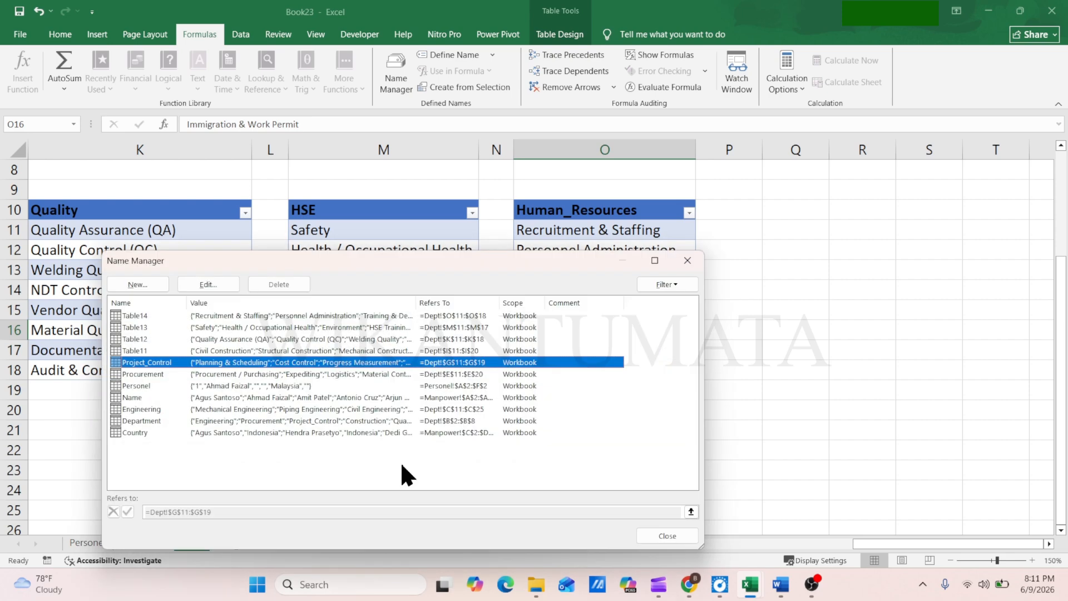
pyautogui.click(155, 350)
pyautogui.click(208, 285)
pyautogui.write('Constr')
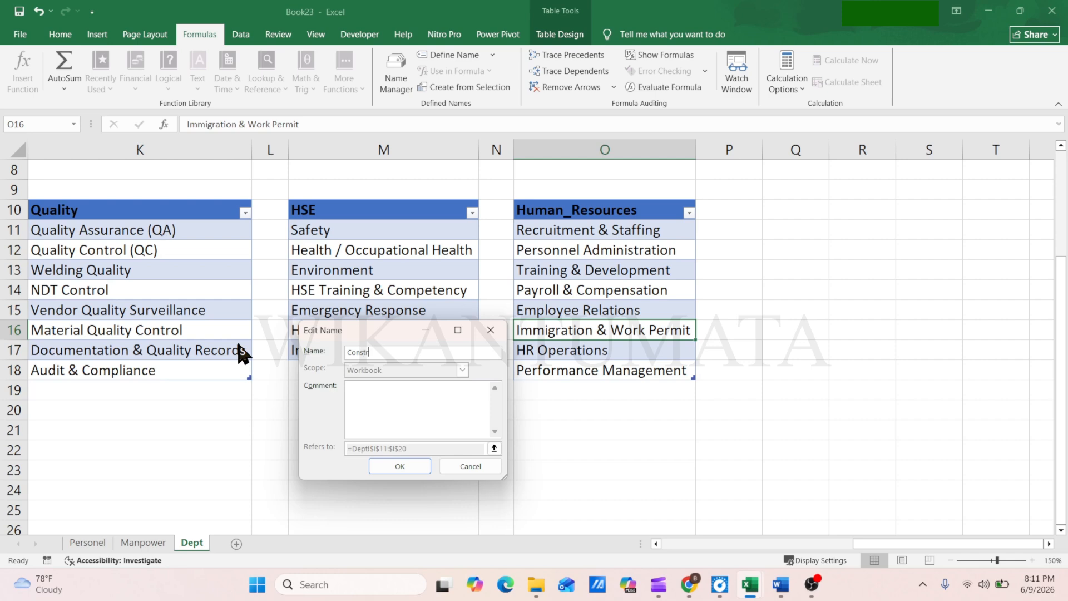
pyautogui.write('uction')
pyautogui.click(398, 464)
# Rename the table covering Dept!K11:K18 as Quality and the one covering M11:M17 as HSE
pyautogui.doubleClick(182, 338)
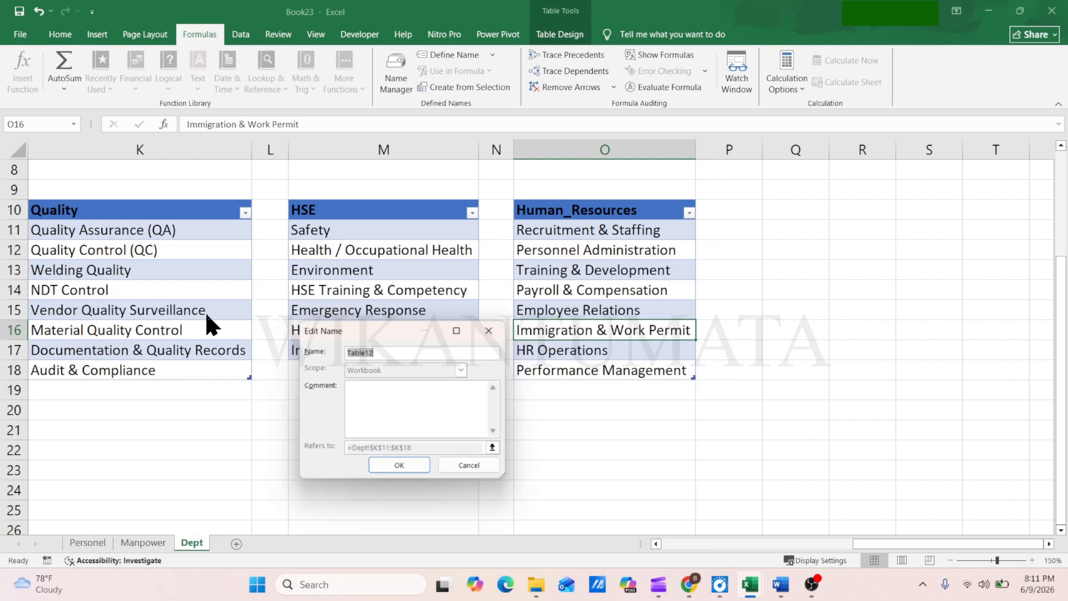
pyautogui.click(446, 464)
pyautogui.click(203, 281)
pyautogui.write('Quality')
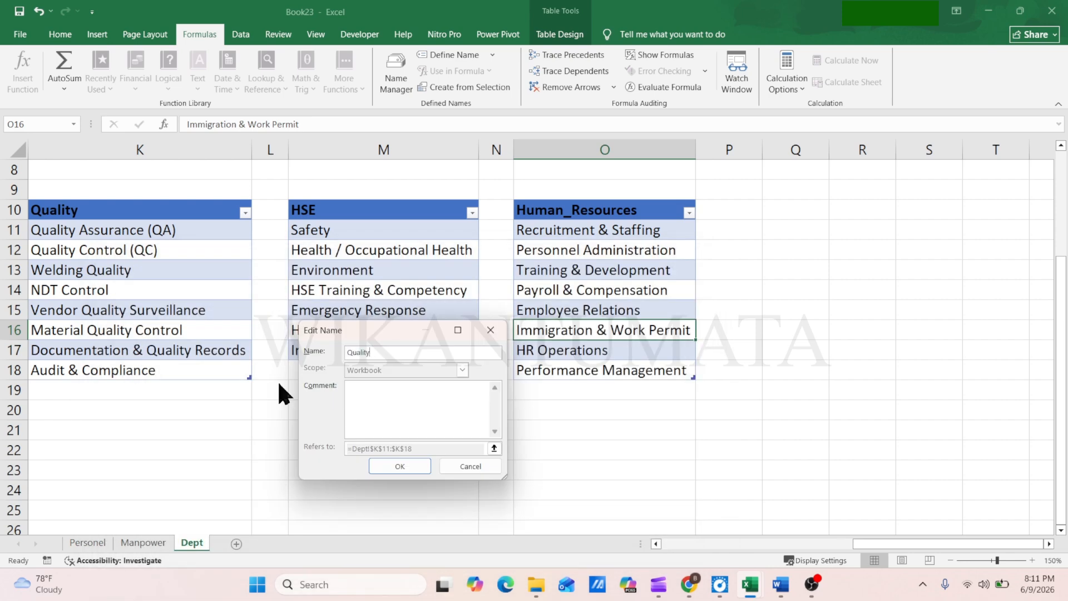
pyautogui.click(392, 462)
pyautogui.click(161, 327)
pyautogui.click(226, 289)
pyautogui.write('HSE')
pyautogui.click(393, 463)
# Rename the table covering Dept!O11:O18 as Human_Resources and close the Name Manager
pyautogui.click(215, 316)
pyautogui.click(207, 286)
pyautogui.write('Human_Resources')
pyautogui.click(409, 467)
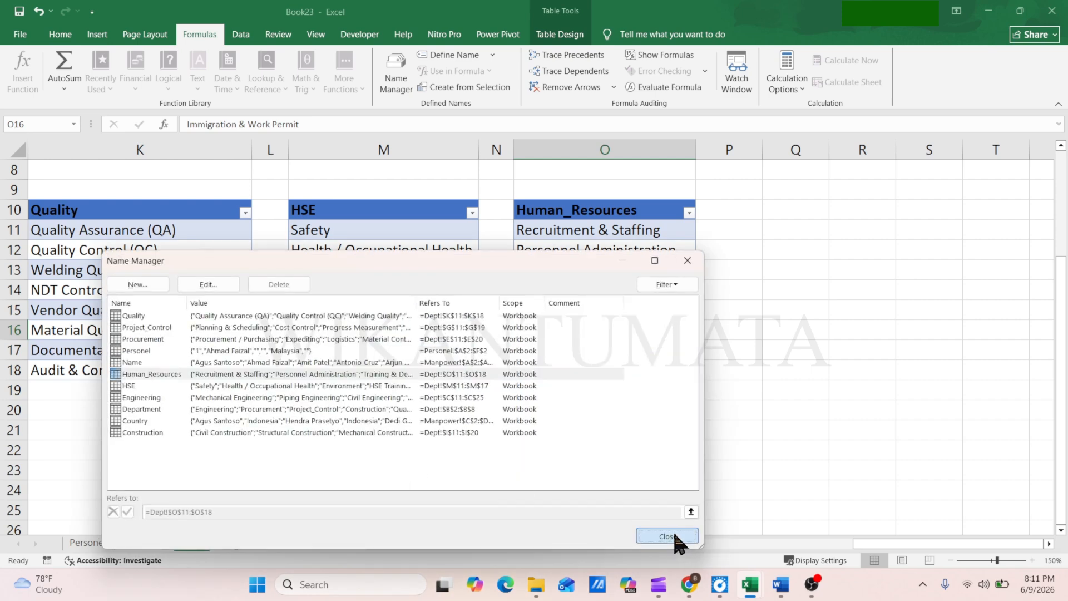
pyautogui.click(668, 535)
# Set List data validation on Department cell C2 of the Personel sheet, with an INDIRECT formula referring to header C1 as source
pyautogui.moveTo(858, 539); pyautogui.dragTo(667, 549)
pyautogui.scroll(-1, 377, 341)
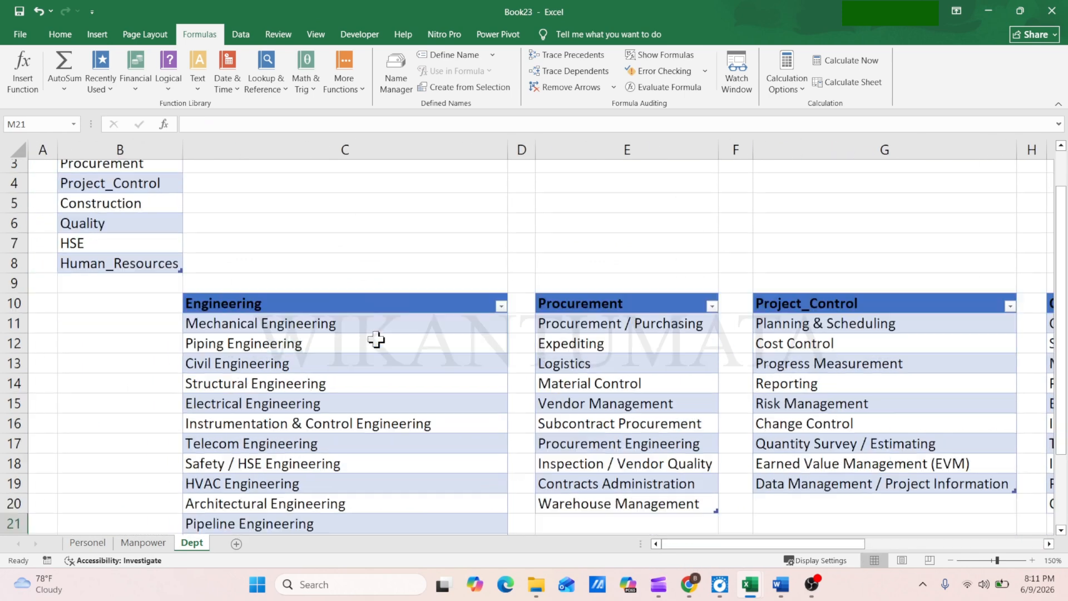
pyautogui.click(88, 543)
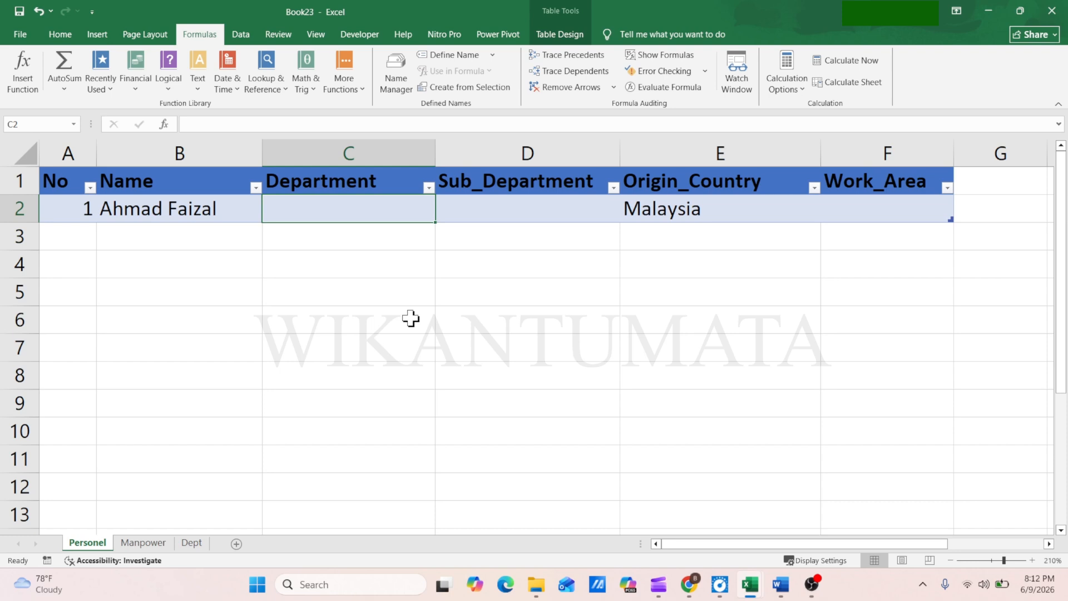
pyautogui.click(240, 34)
pyautogui.click(681, 88)
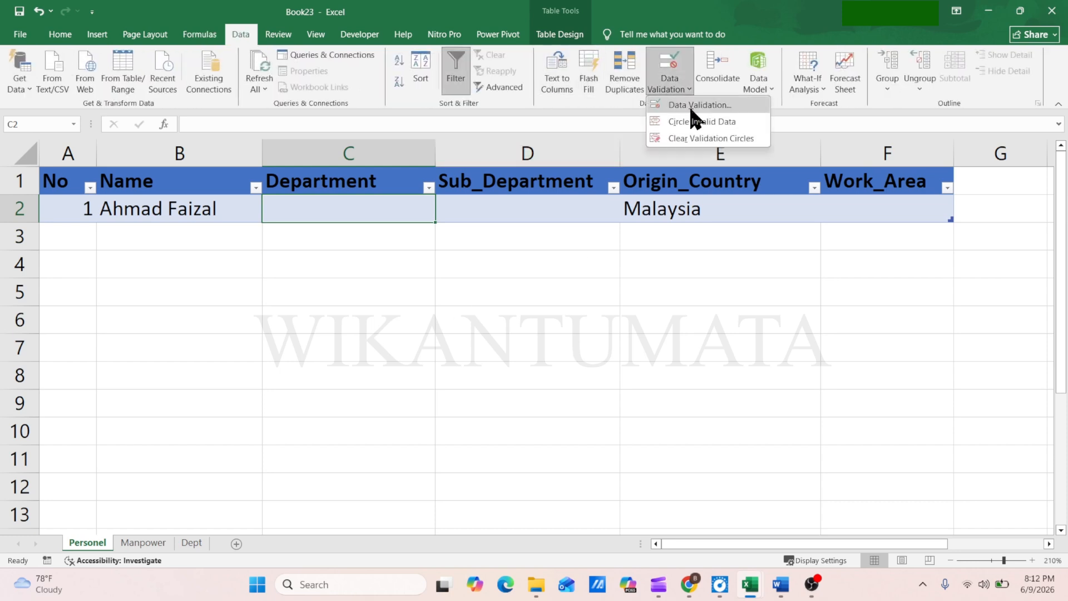
pyautogui.click(689, 105)
pyautogui.click(266, 320)
pyautogui.click(356, 367)
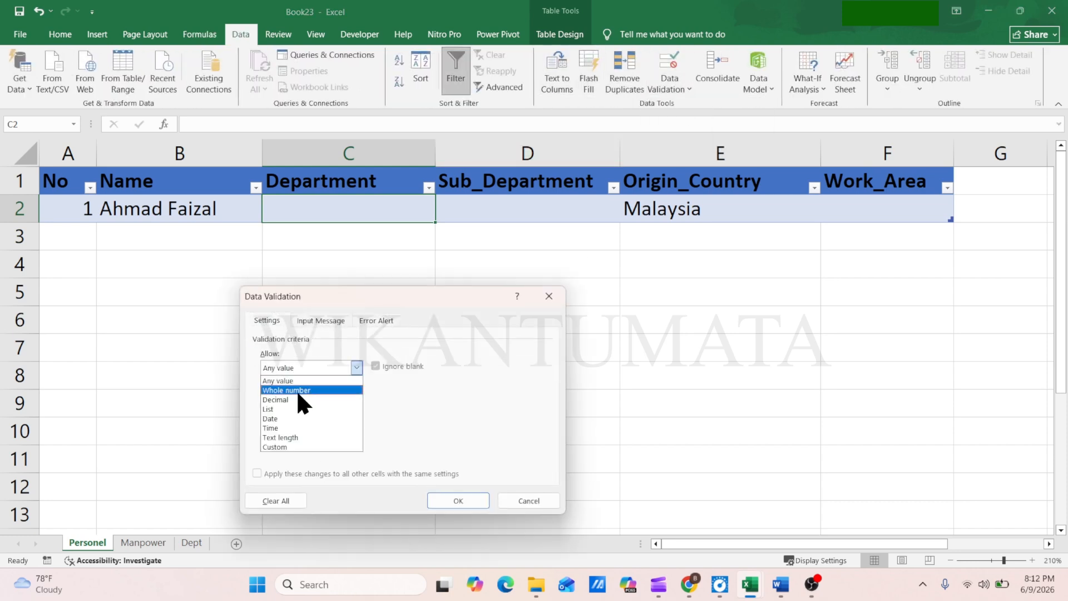
pyautogui.click(291, 402)
pyautogui.click(281, 426)
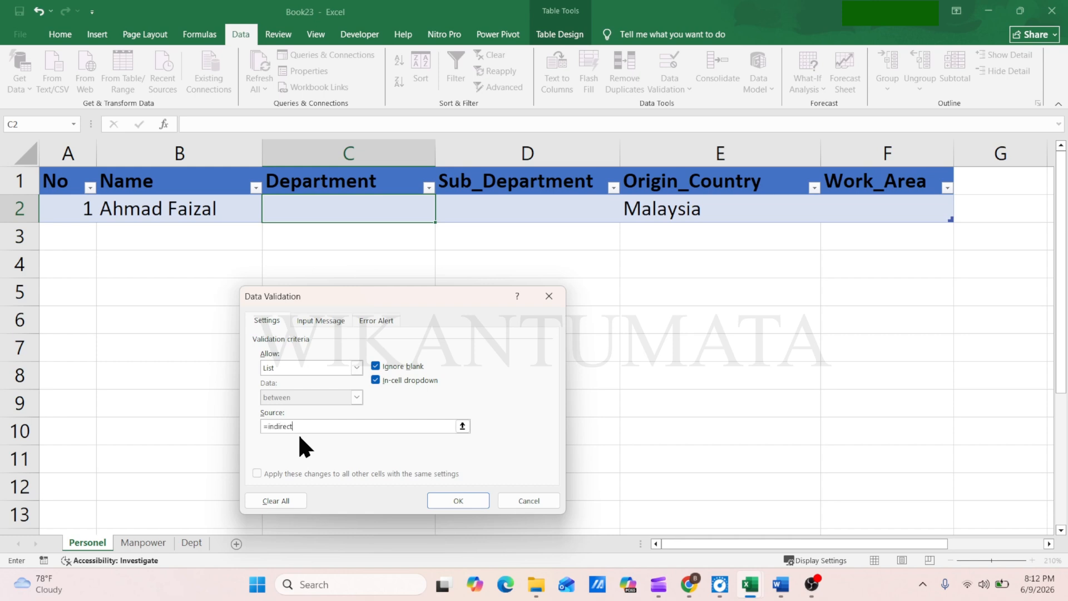
pyautogui.write('=indirect(')
pyautogui.click(311, 186)
# Add the error alert message "Use data from dropdown list" to the validation of C2 and apply the rule
pyautogui.click(376, 320)
pyautogui.click(433, 427)
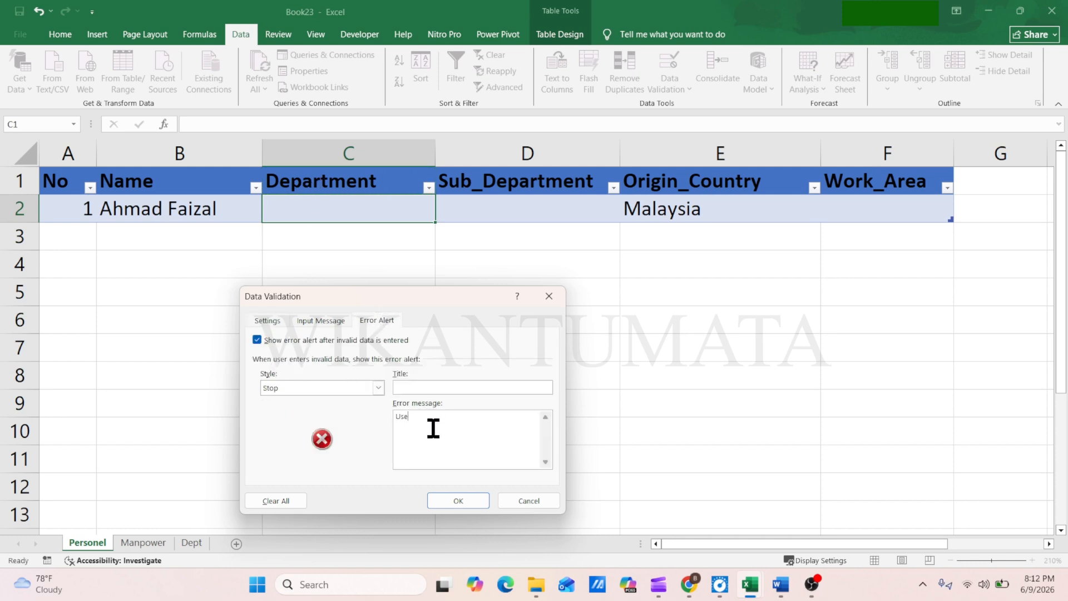
pyautogui.write('Use data from dropdown list')
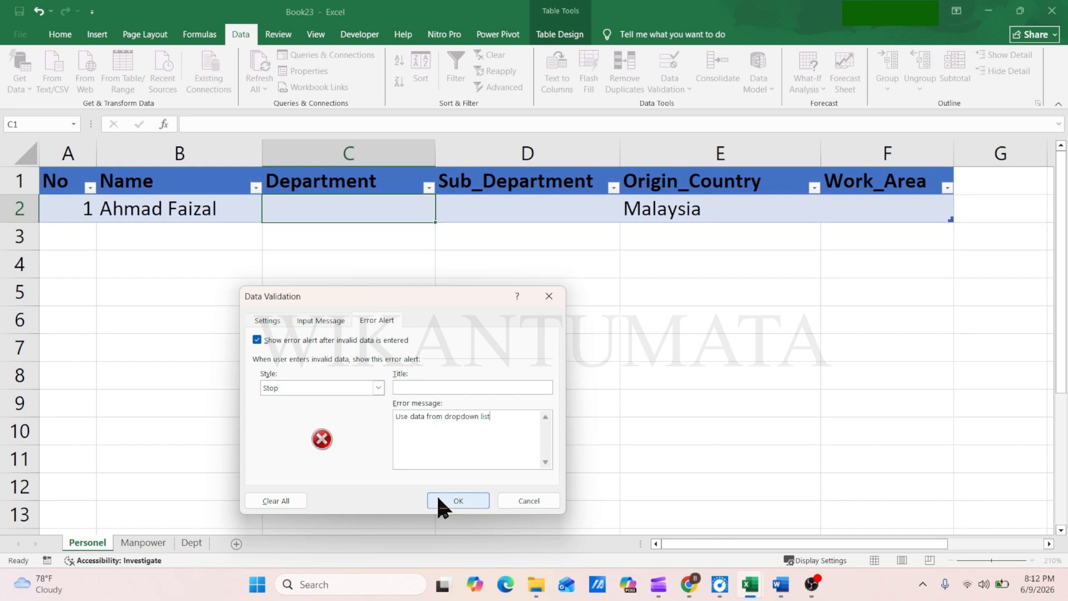
pyautogui.click(438, 498)
# Test the validation of Department cell C2 with the invalid entry "asdasfsaf" and discard it
pyautogui.click(358, 213)
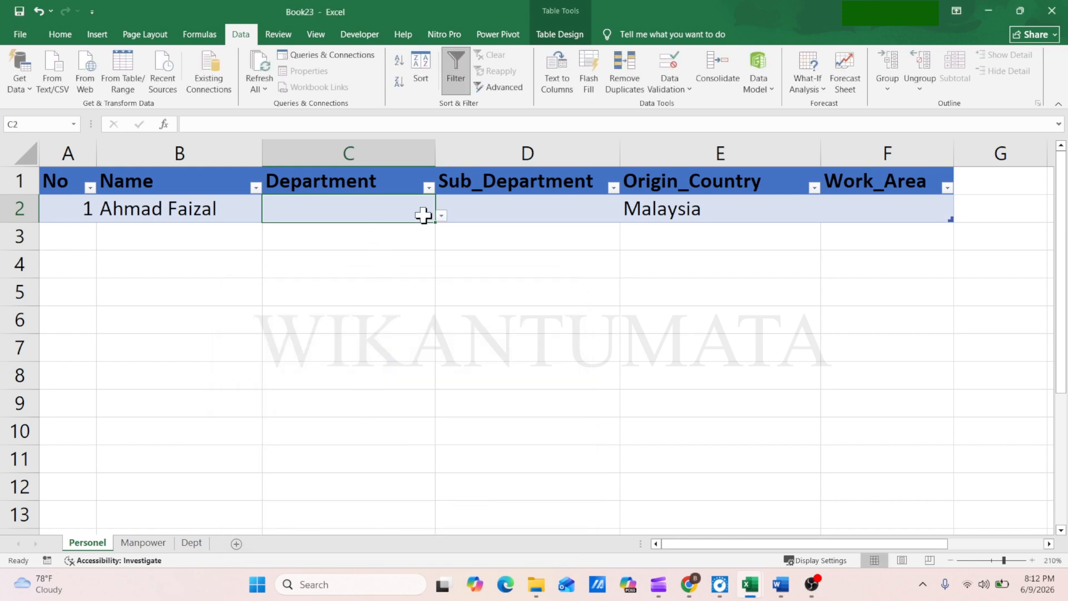
pyautogui.write('asdasfsaf')
pyautogui.press('Return')
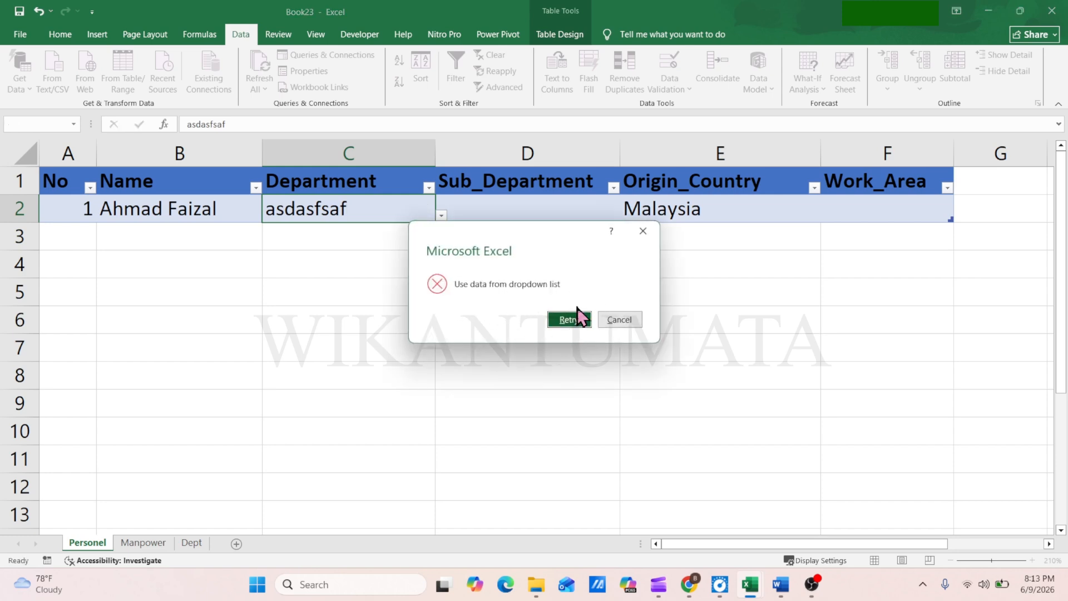
pyautogui.click(616, 319)
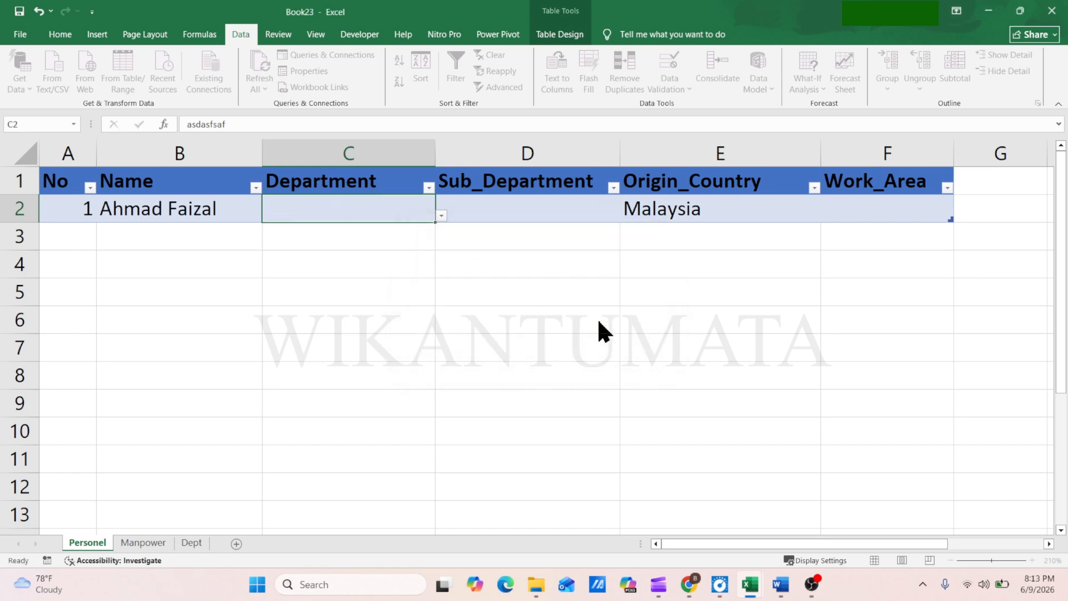
# Test the Department drop-down in C2 by choosing Engineering, Procurement and Project_Control in turn
pyautogui.click(441, 215)
pyautogui.click(270, 235)
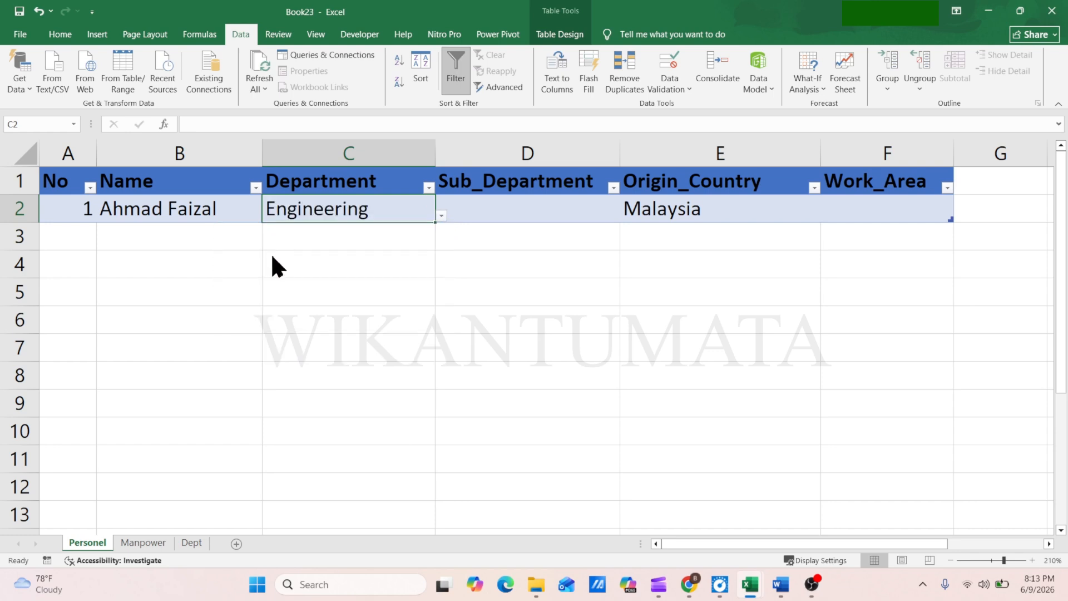
pyautogui.click(441, 215)
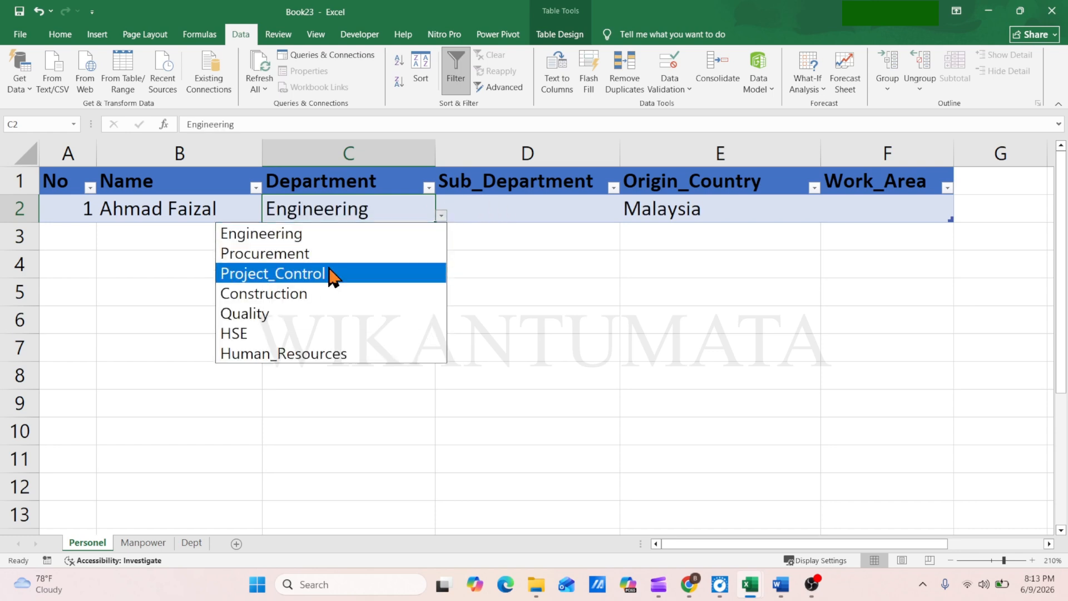
pyautogui.click(301, 255)
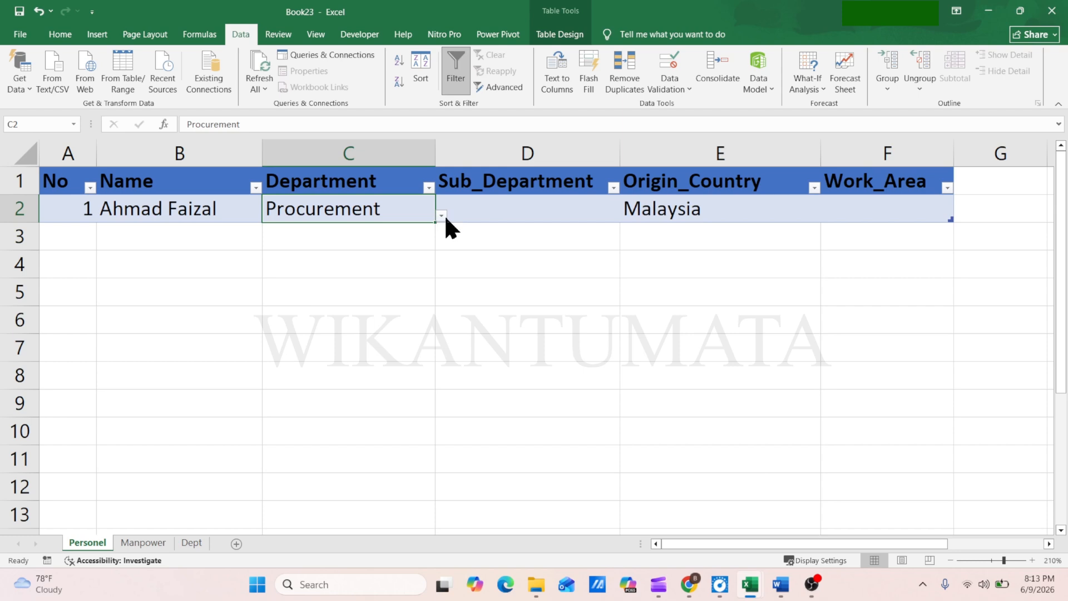
pyautogui.click(442, 215)
pyautogui.click(313, 272)
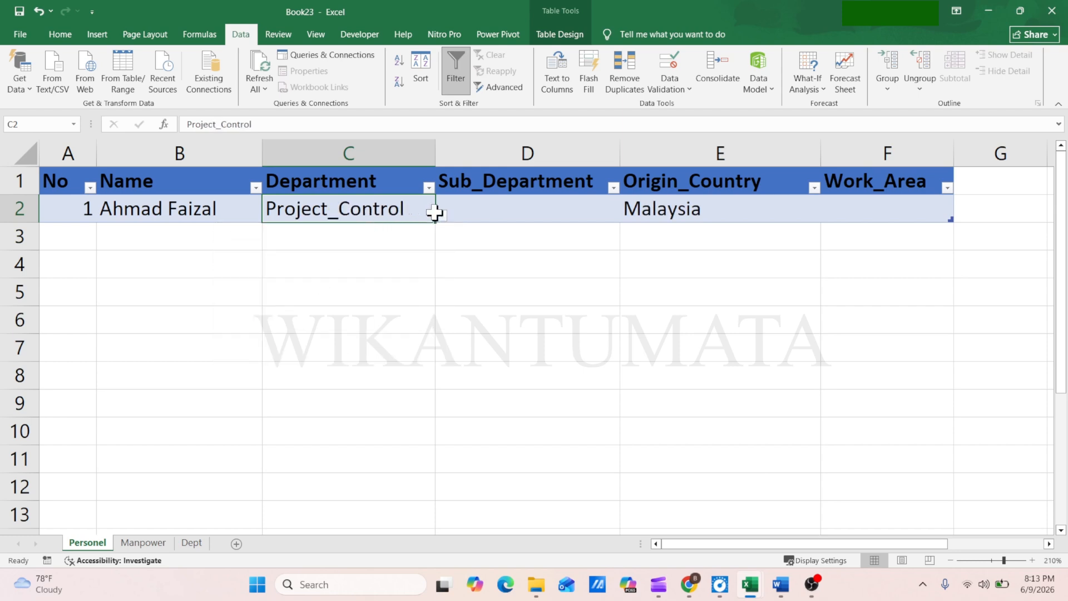
# Open data validation for Sub_Department cell D2 and allow List entries
pyautogui.click(512, 213)
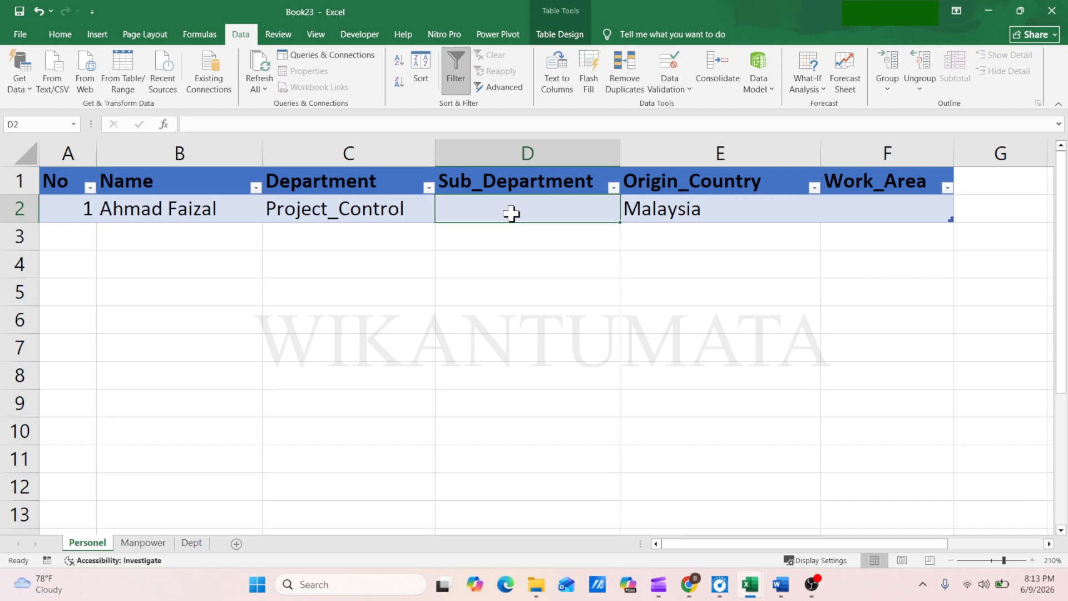
pyautogui.click(674, 85)
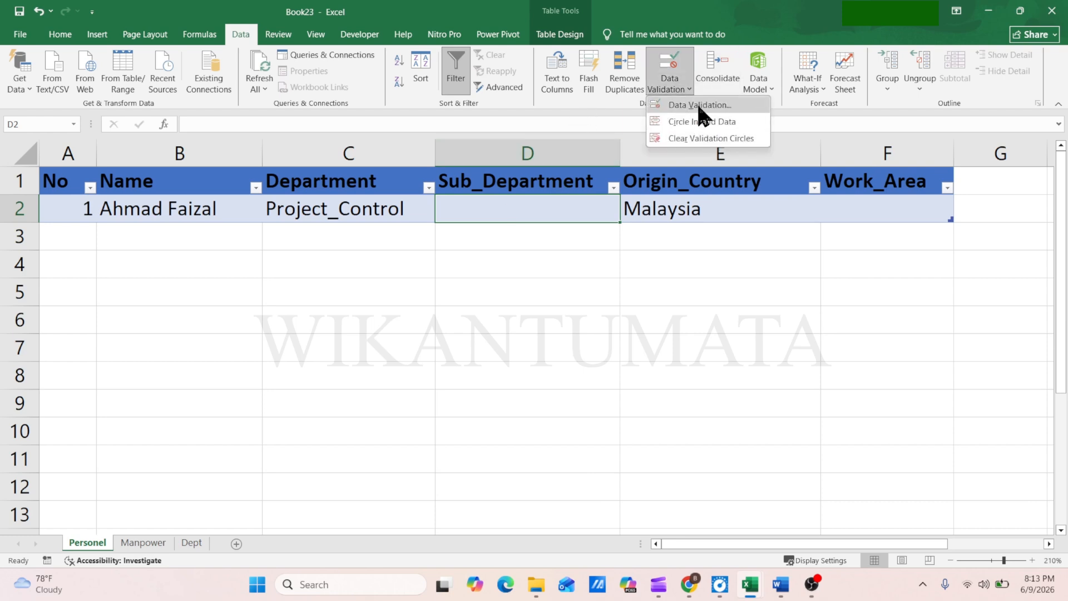
pyautogui.click(698, 104)
pyautogui.moveTo(362, 295); pyautogui.dragTo(308, 266)
pyautogui.click(213, 291)
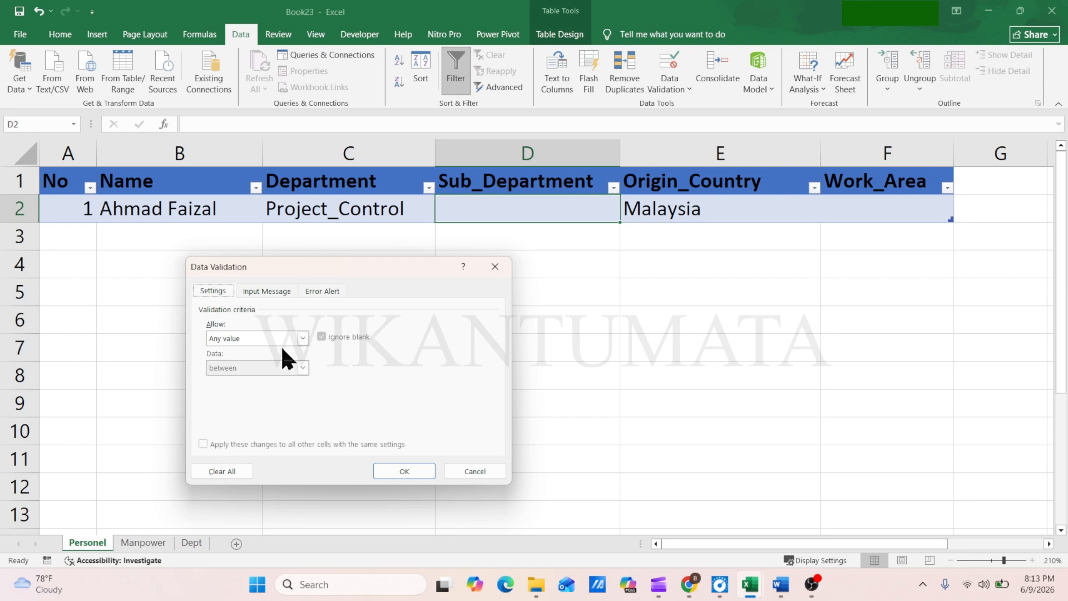
pyautogui.click(278, 339)
pyautogui.click(246, 380)
# Enter =indirect(C2) as the list source for D2, with the reference to the Department cell made relative
pyautogui.click(242, 397)
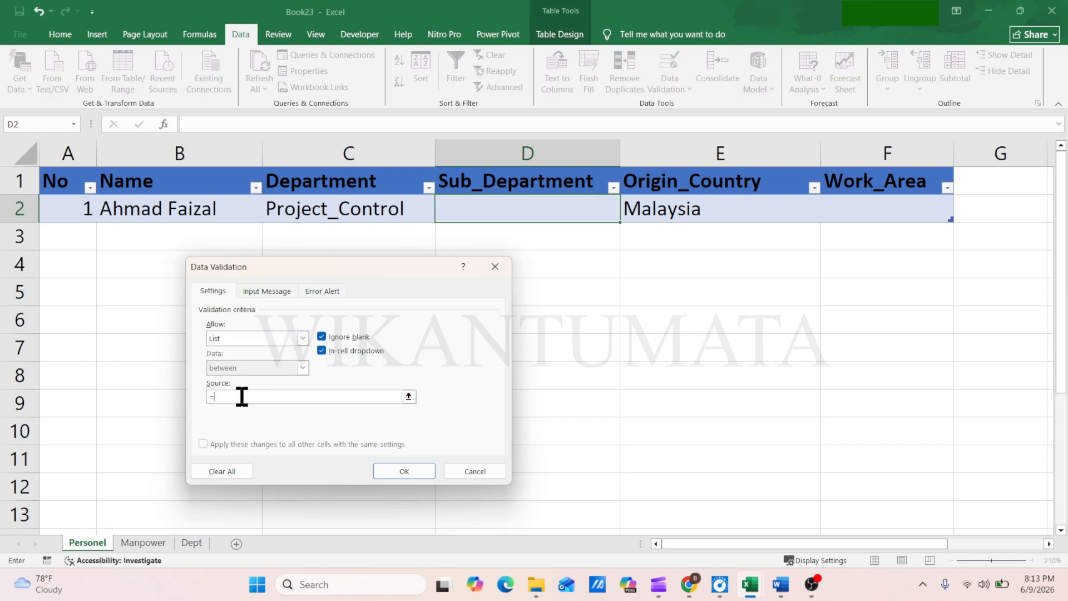
pyautogui.write('=indirect(')
pyautogui.click(321, 208)
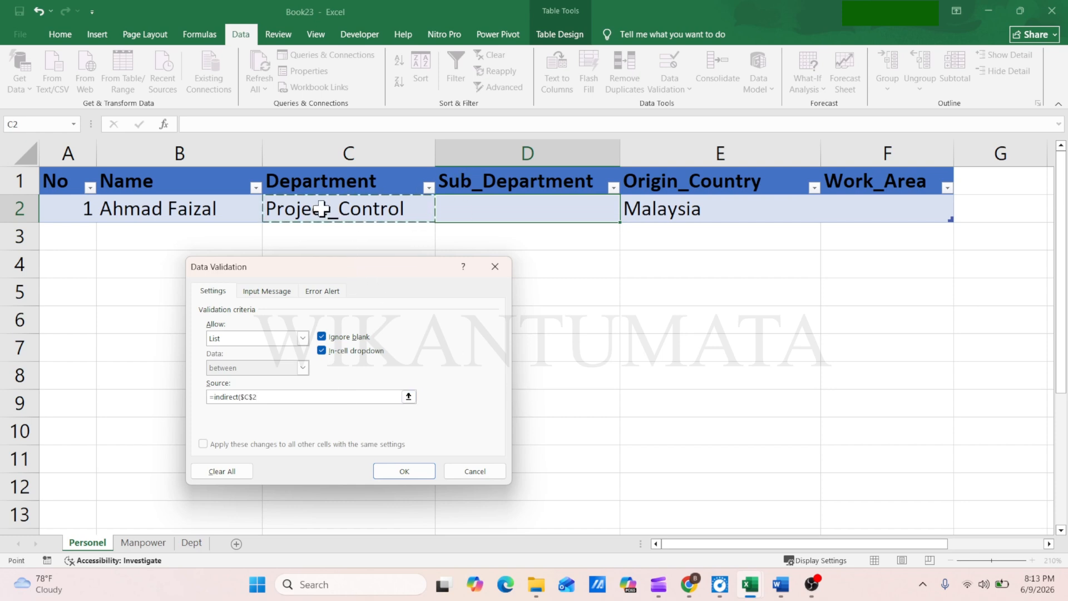
pyautogui.write(')')
pyautogui.click(245, 397)
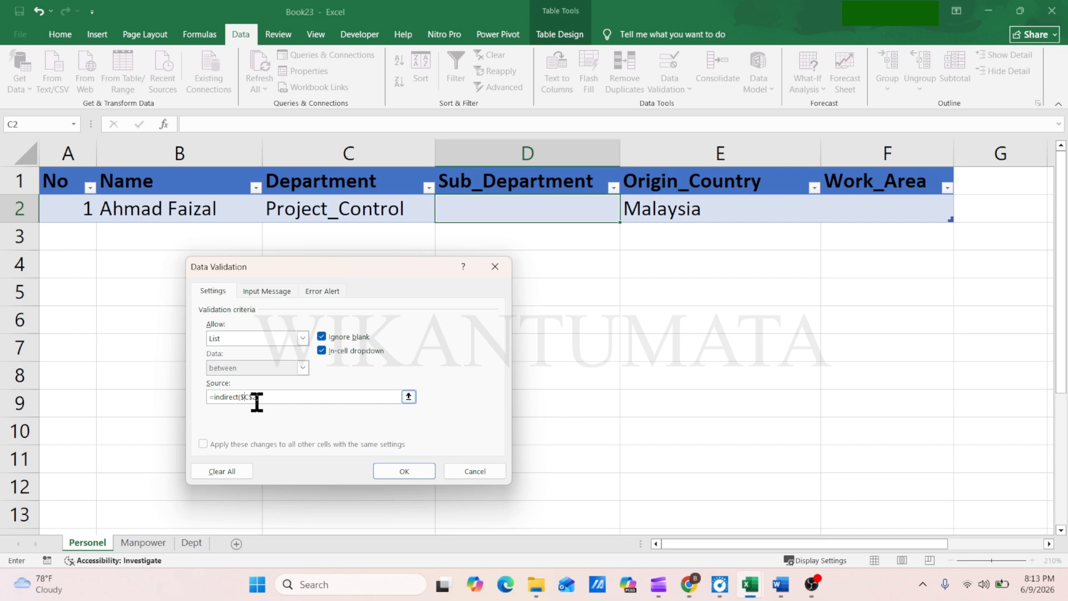
pyautogui.press('BackSpace')
pyautogui.click(249, 398)
pyautogui.press('BackSpace')
# Add the error alert message "Use data from dropdown list" to the validation of D2 and apply the rule
pyautogui.click(322, 291)
pyautogui.click(364, 399)
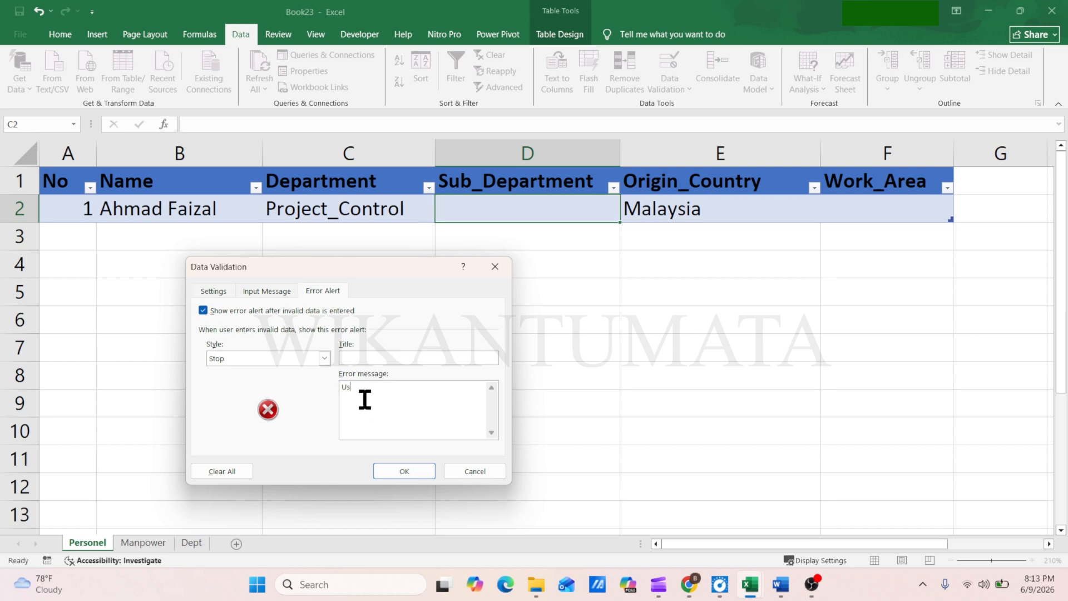
pyautogui.write('Use data from dropdown list')
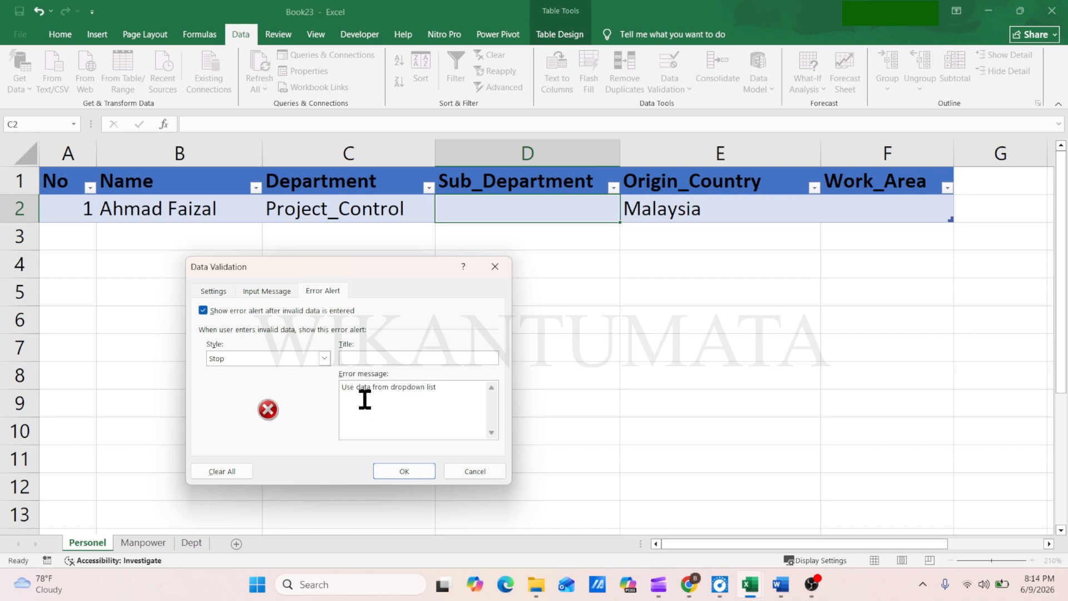
pyautogui.click(413, 469)
# Test the validation of Sub_Department cell D2 with the invalid entry "asdaSDSA" and discard it
pyautogui.write('asdaSDSA')
pyautogui.press('Return')
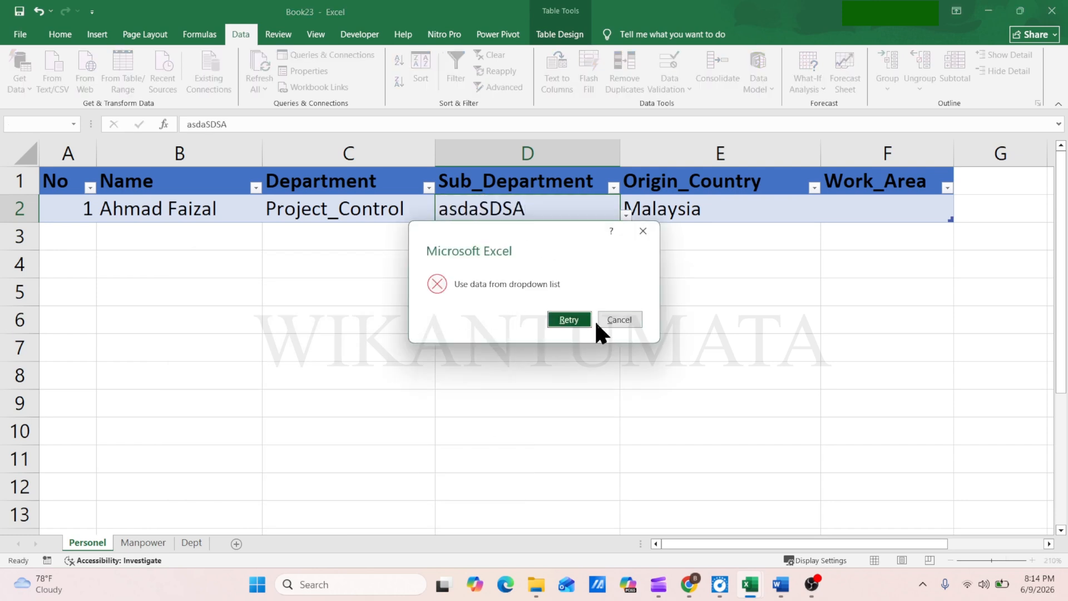
pyautogui.click(616, 320)
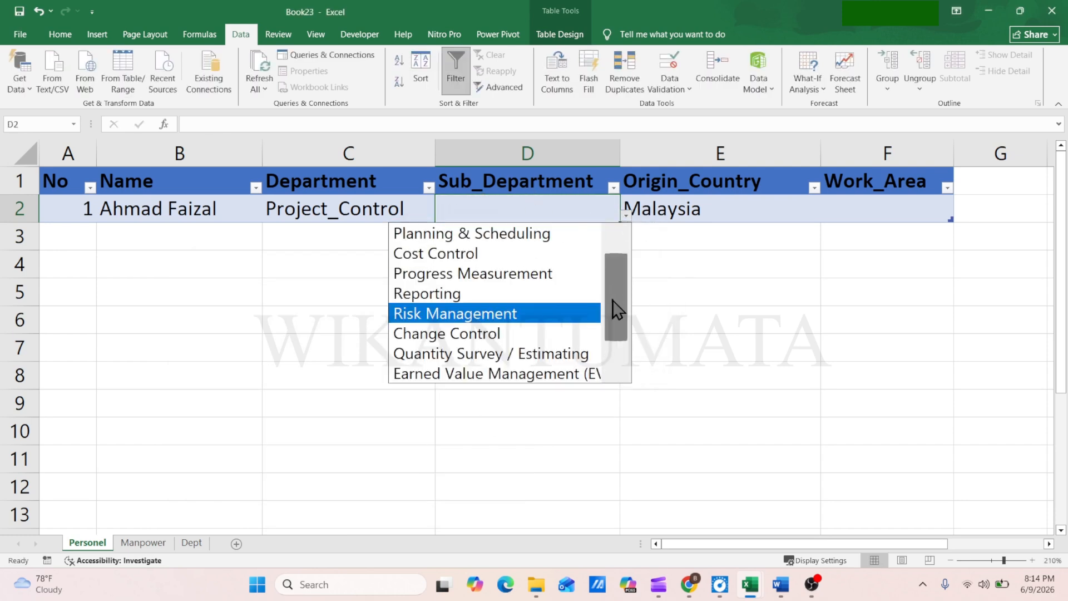
# Compare the options in the D2 drop-down with the entries of the Project_Control table on the Dept sheet
pyautogui.moveTo(612, 299); pyautogui.dragTo(619, 335)
pyautogui.click(348, 408)
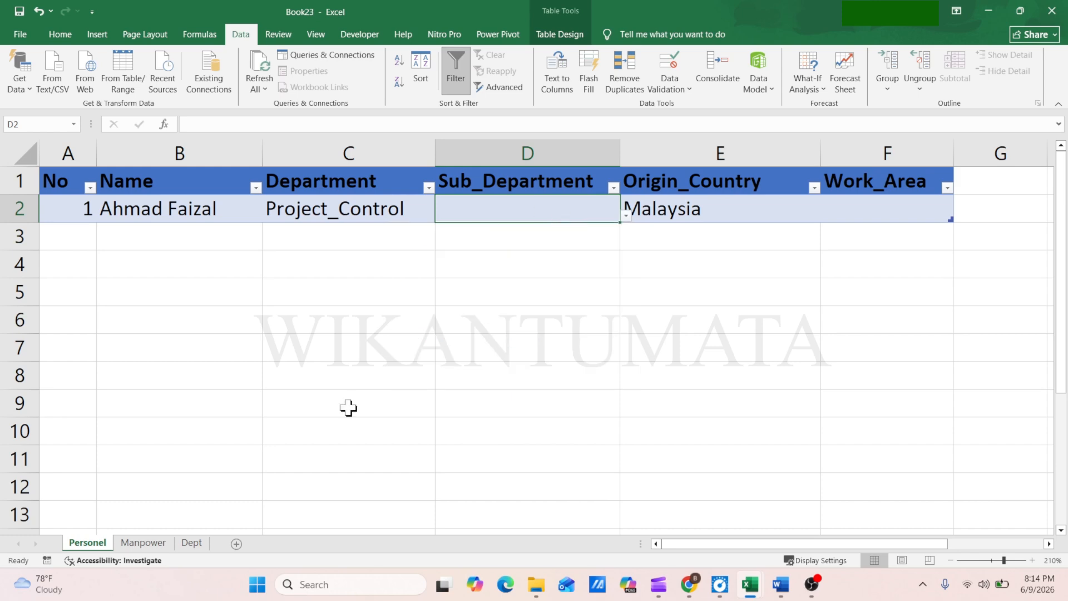
pyautogui.click(192, 542)
pyautogui.click(787, 350)
pyautogui.press('Down')
pyautogui.press('Down')
pyautogui.press('Down')
pyautogui.press('Down')
pyautogui.click(803, 469)
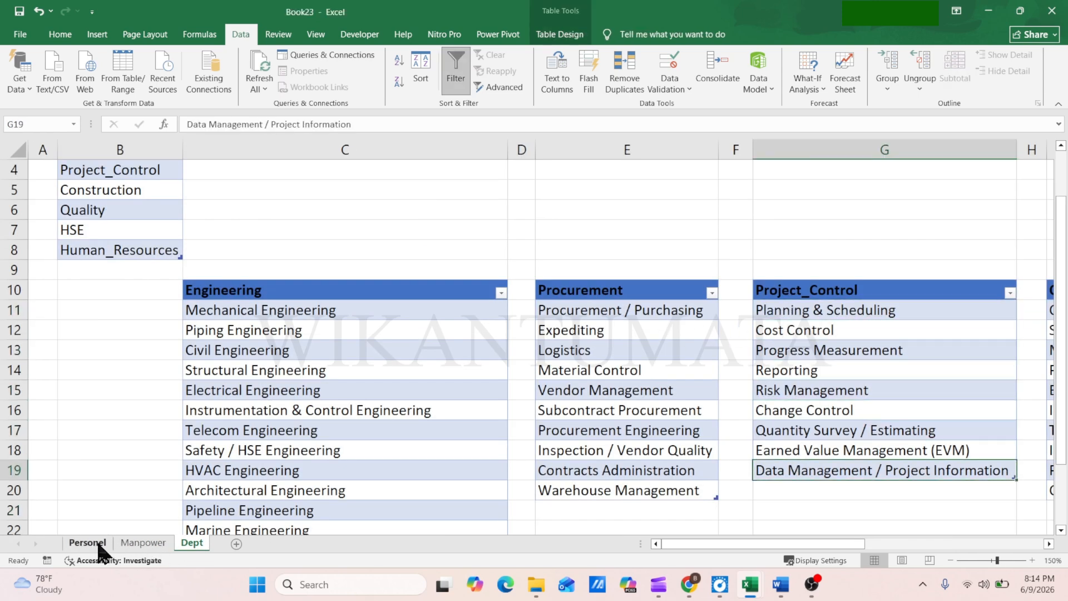
# On the Personel sheet, set Department C2 to Procurement and choose Material Control as Sub_Department in D2
pyautogui.click(88, 542)
pyautogui.click(362, 210)
pyautogui.click(441, 214)
pyautogui.click(310, 254)
pyautogui.click(591, 212)
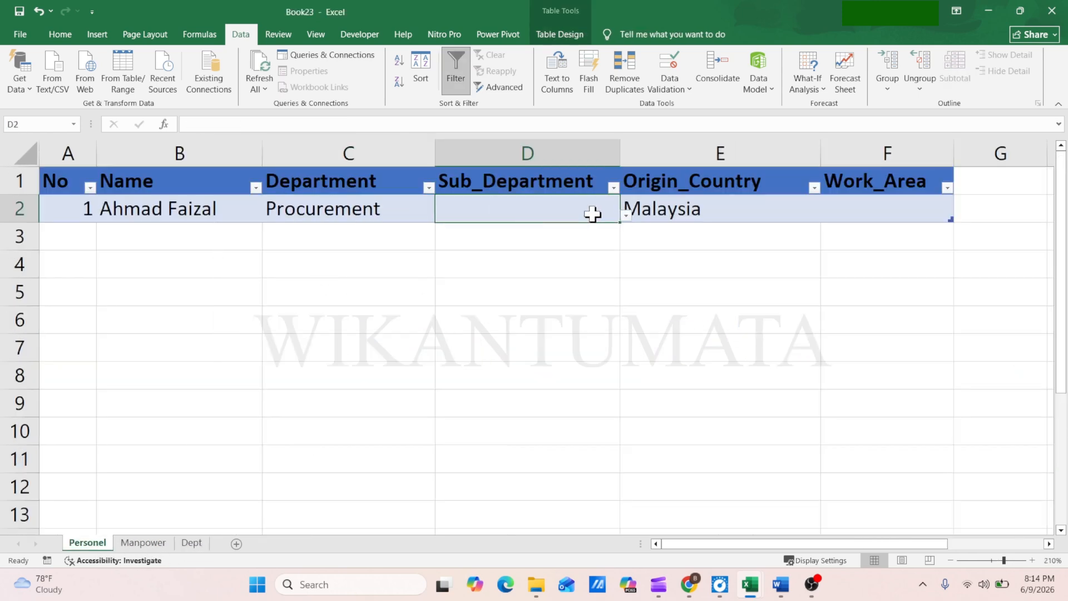
pyautogui.click(626, 215)
pyautogui.moveTo(615, 334); pyautogui.dragTo(616, 349)
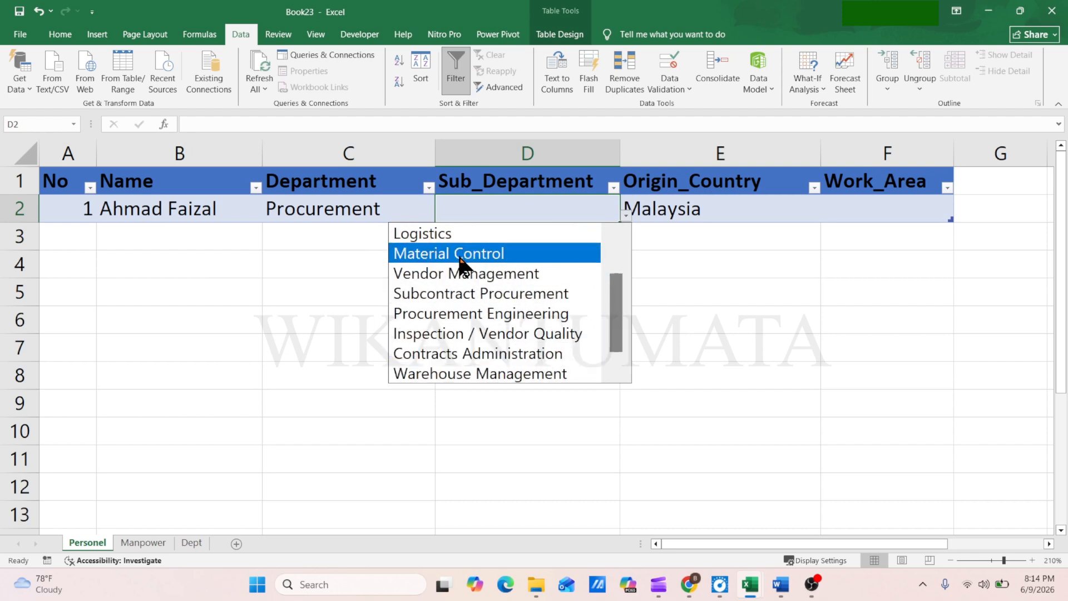
pyautogui.click(591, 255)
# Check the entries of the Procurement table on the Dept sheet against the Sub_Department options
pyautogui.click(191, 543)
pyautogui.click(614, 311)
pyautogui.click(606, 430)
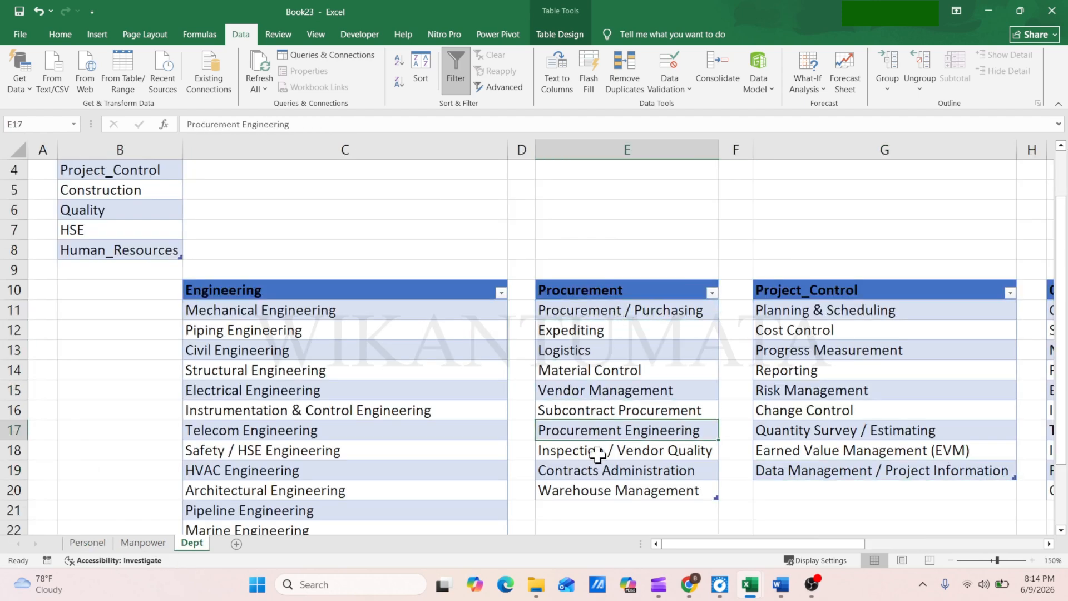
pyautogui.click(607, 470)
# On the Personel sheet, change Department C2 to Human_Resources and Sub_Department D2 to Recruitment & Staffing, finally Employee Relations
pyautogui.click(88, 543)
pyautogui.click(381, 215)
pyautogui.click(441, 215)
pyautogui.click(341, 352)
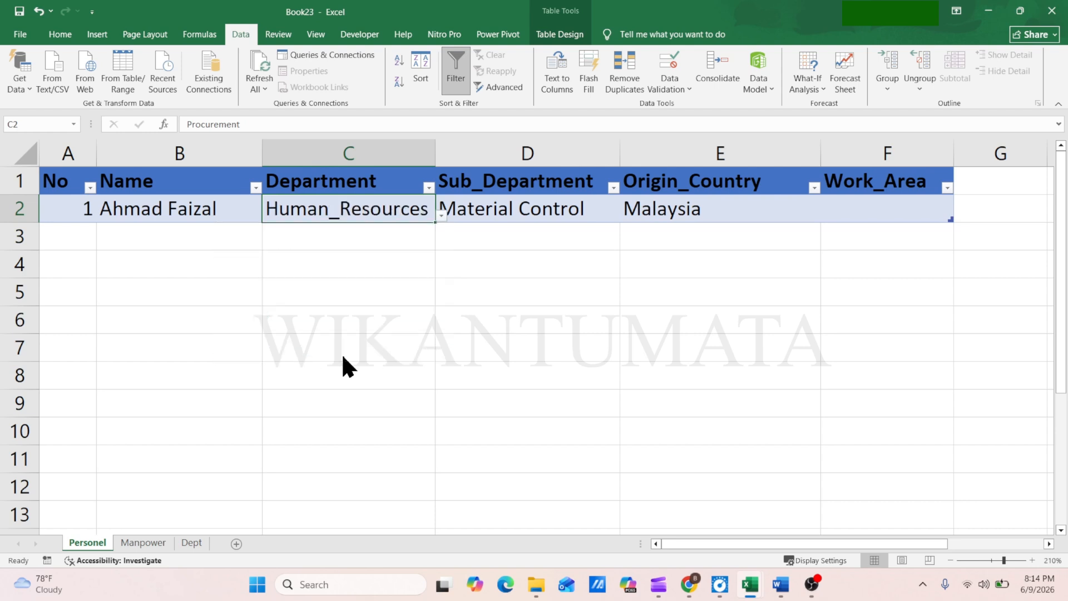
pyautogui.click(591, 212)
pyautogui.click(625, 214)
pyautogui.click(569, 230)
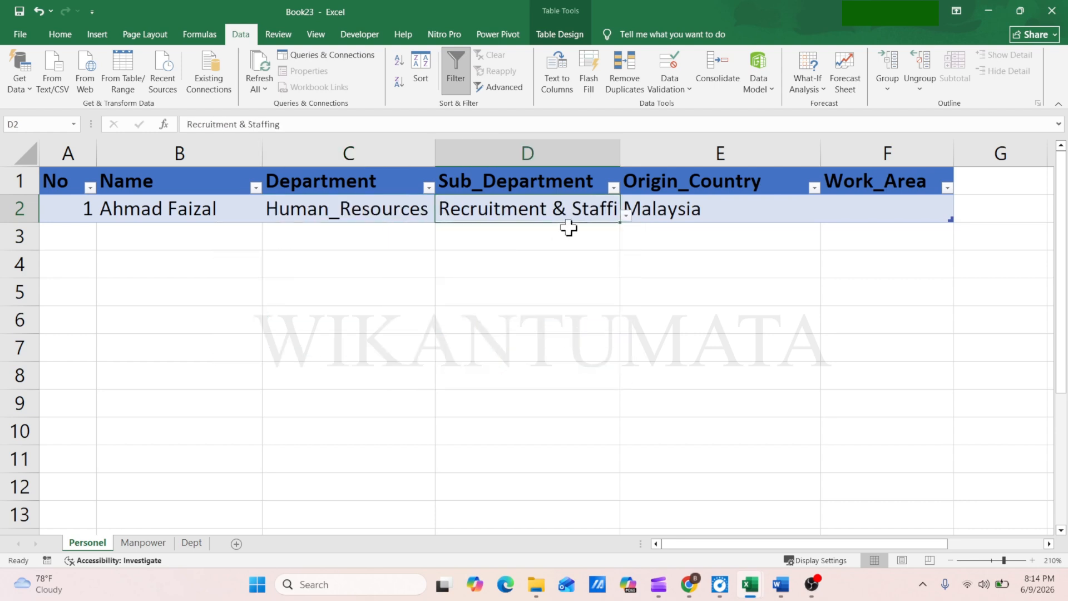
pyautogui.click(626, 214)
pyautogui.click(533, 314)
# Change Department C2 to Construction while D2 keeps its Human_Resources sub-department
pyautogui.click(382, 217)
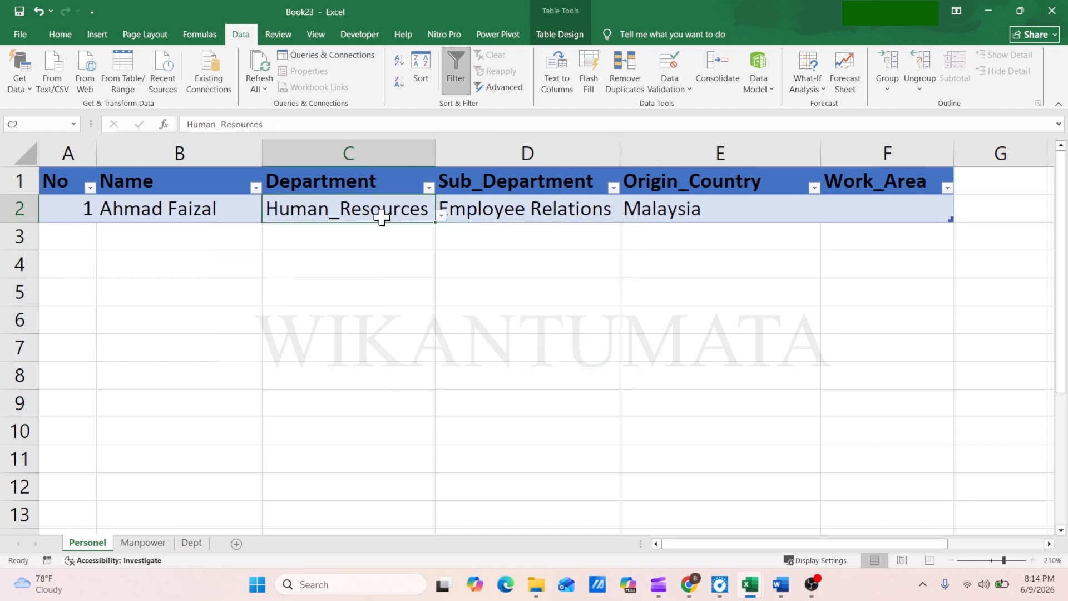
pyautogui.click(441, 216)
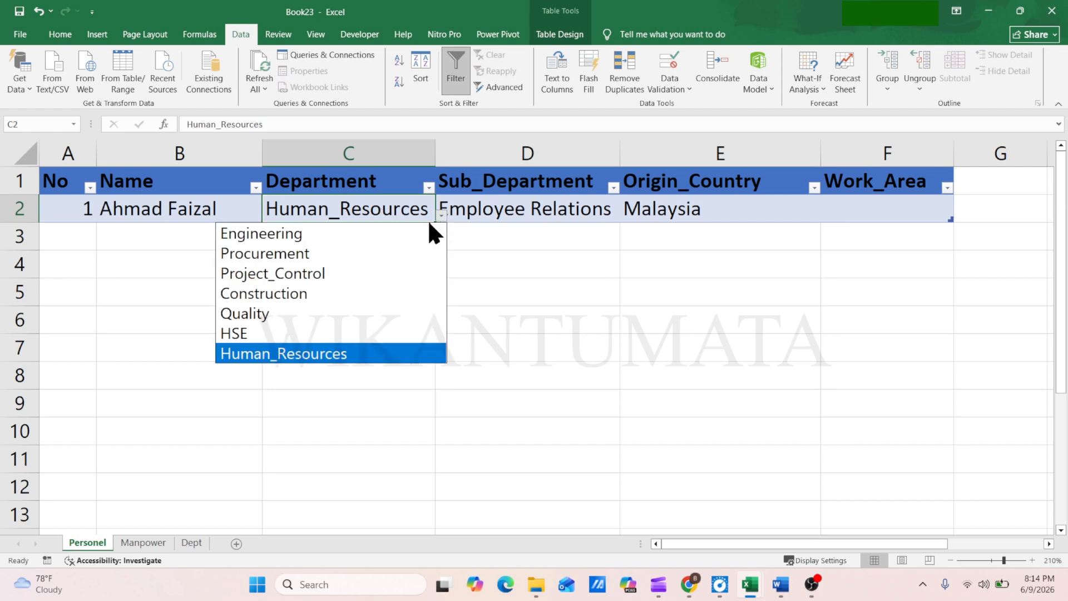
pyautogui.click(300, 294)
# Start a new conditional formatting rule for Sub_Department cell D2 that uses a formula to determine which cells to format
pyautogui.click(546, 212)
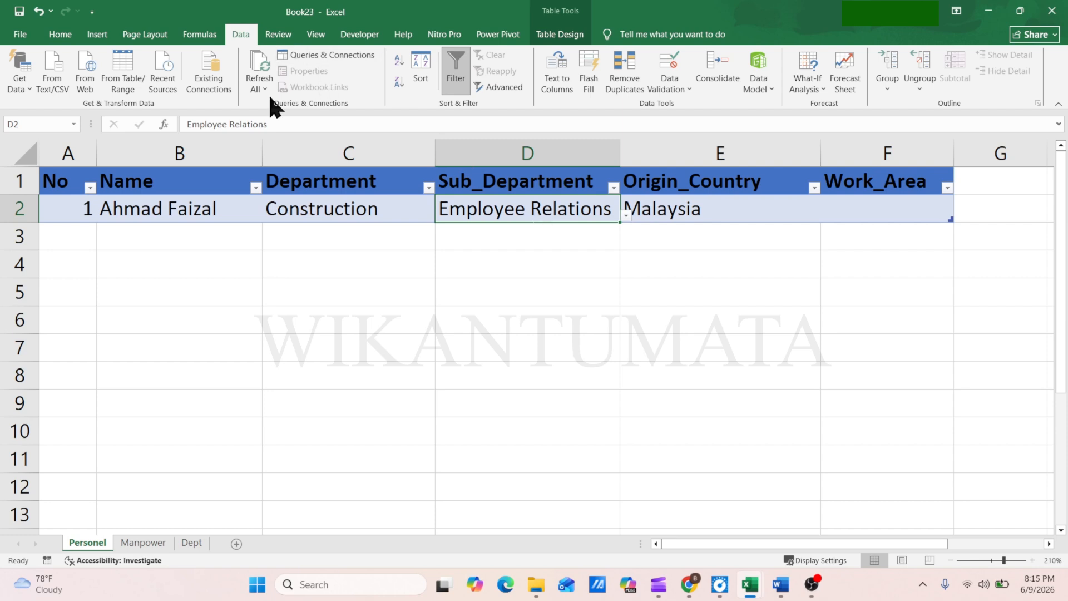
pyautogui.click(62, 36)
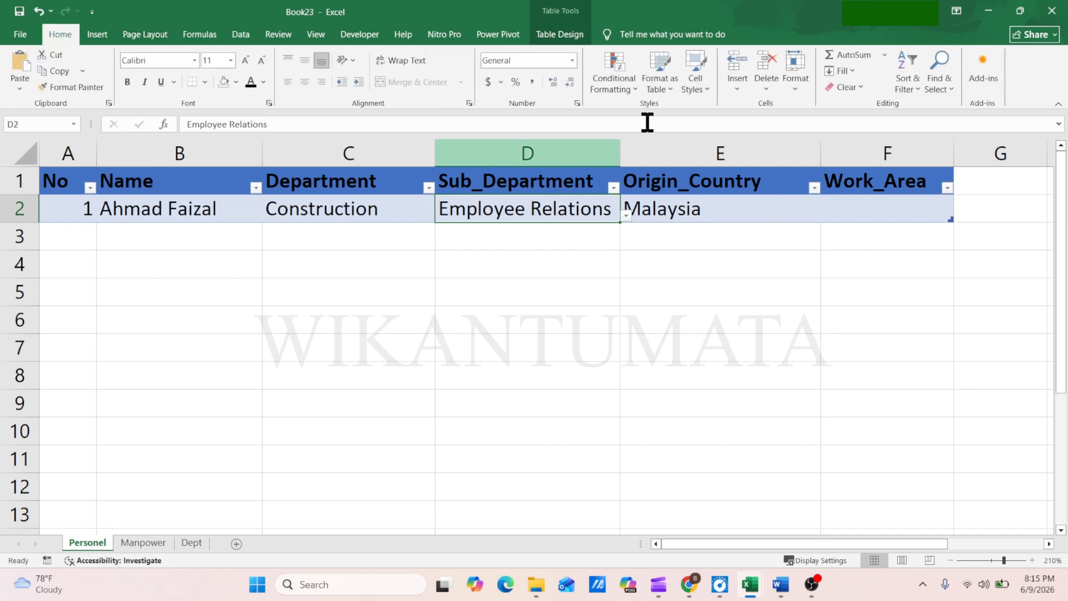
pyautogui.click(612, 86)
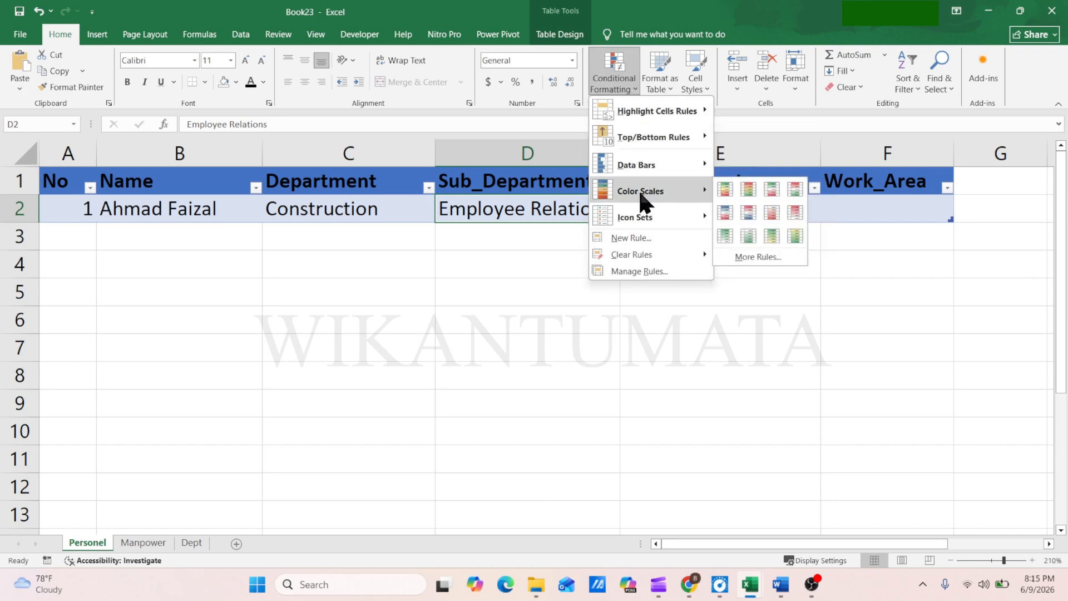
pyautogui.moveTo(643, 223)
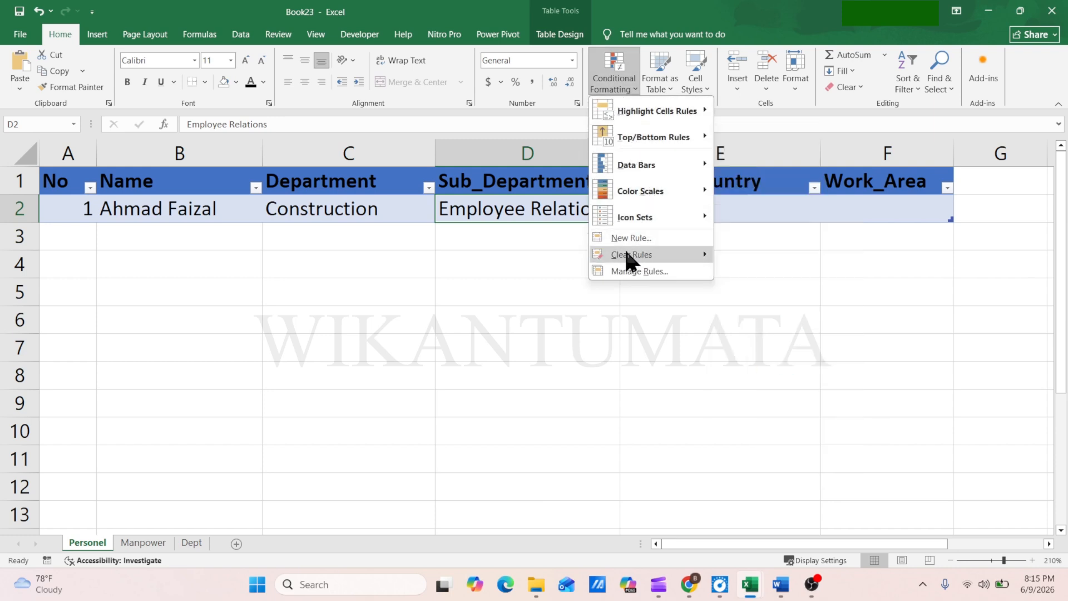
pyautogui.click(640, 271)
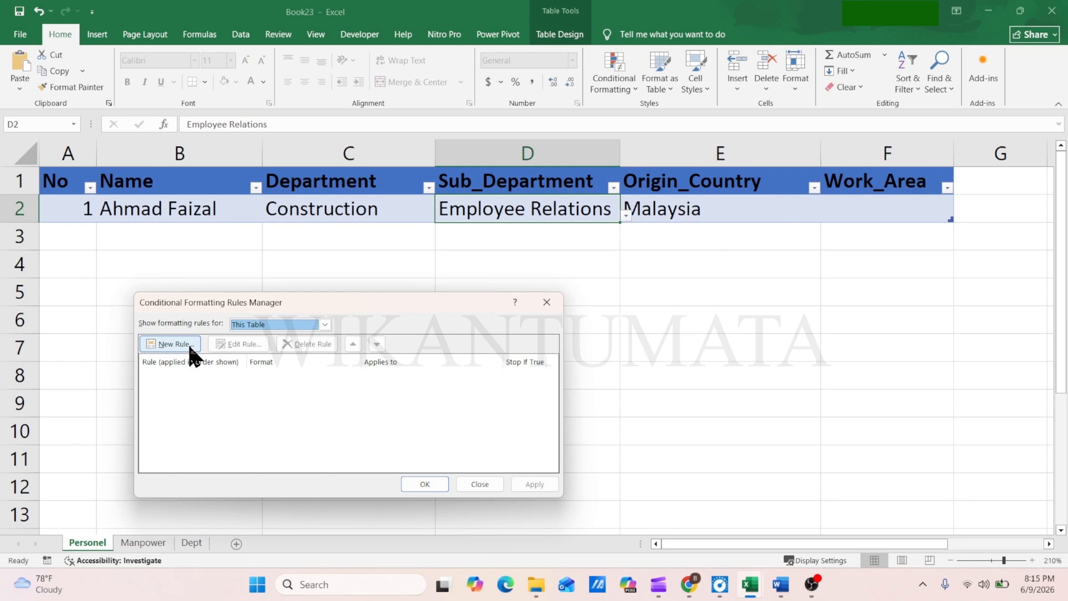
pyautogui.click(168, 343)
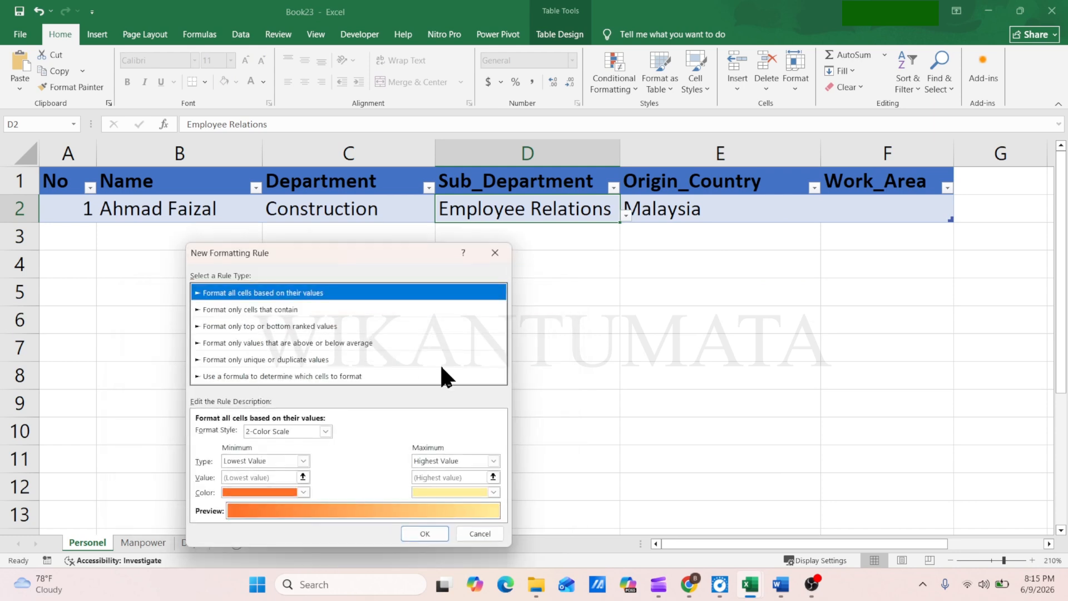
pyautogui.click(261, 377)
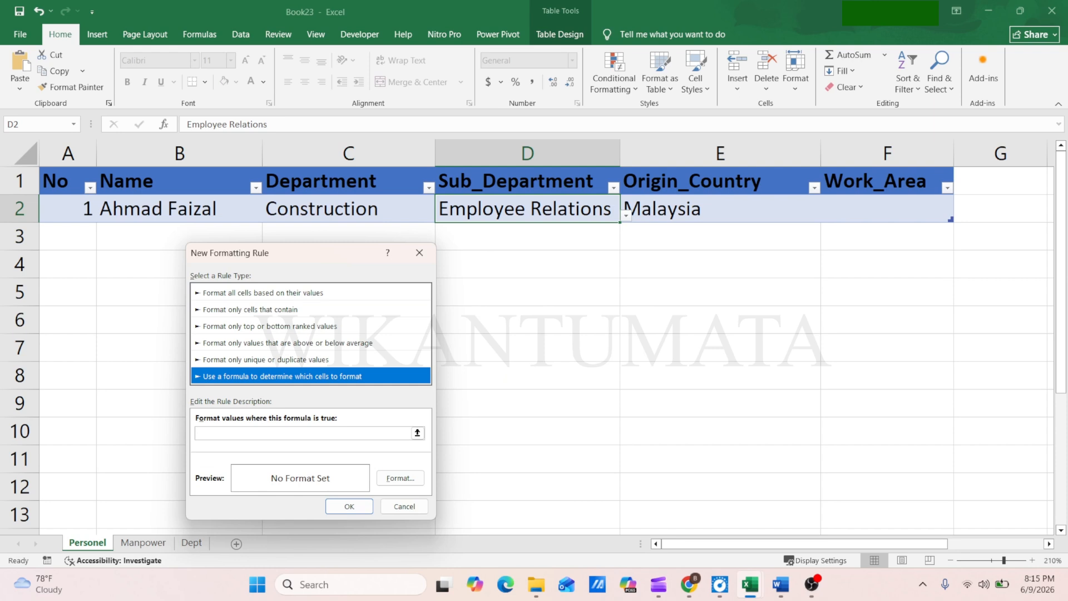
# Enter =isna(match(d2,indirect(c2),0) as the rule's formula
pyautogui.hotkey('alt', 'Tab')
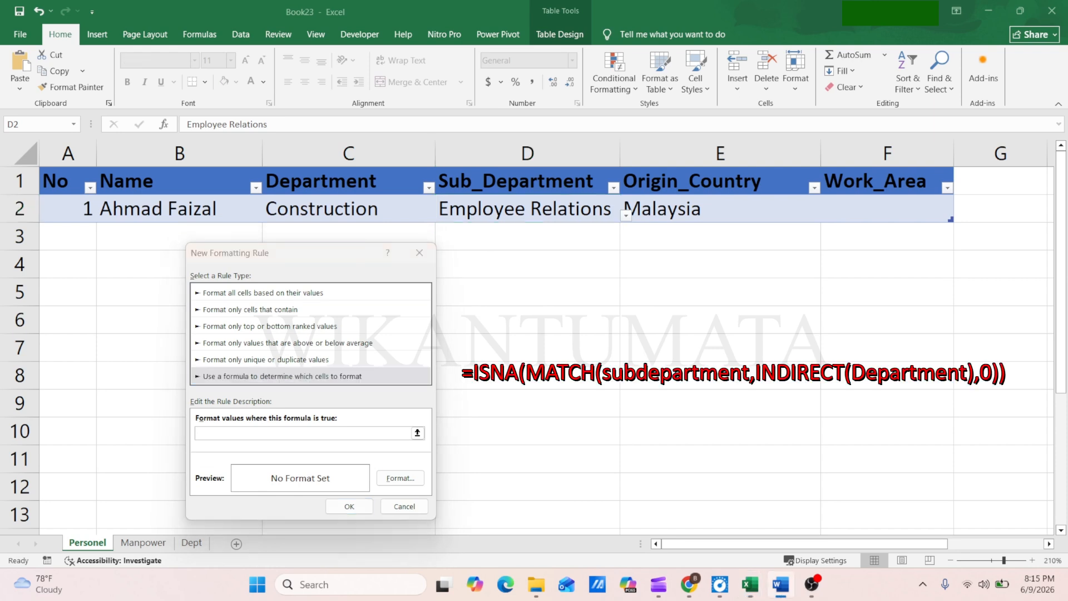
pyautogui.click(236, 434)
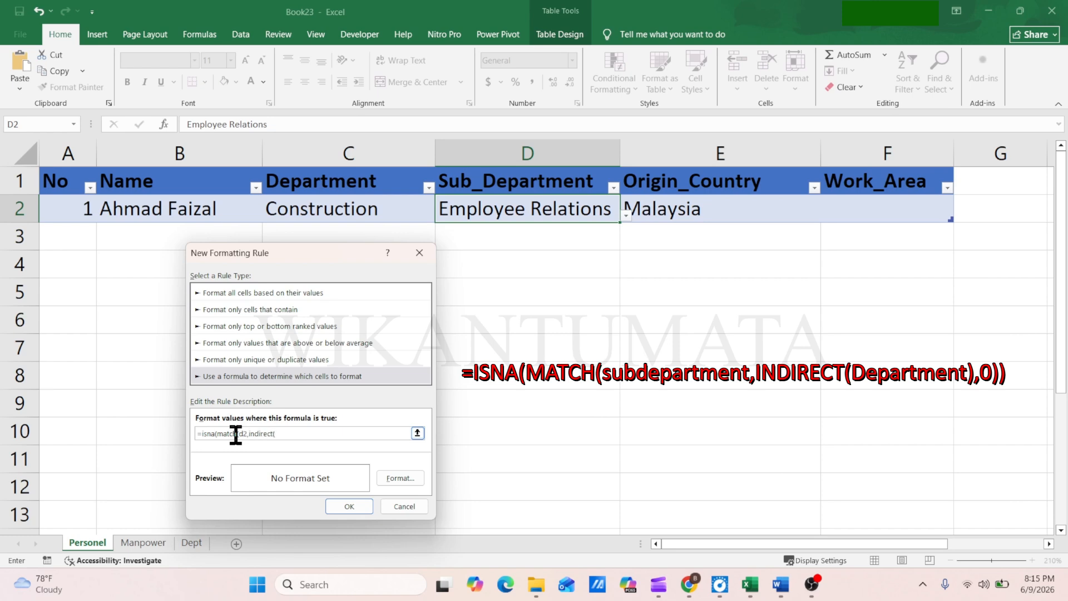
pyautogui.write('),0')
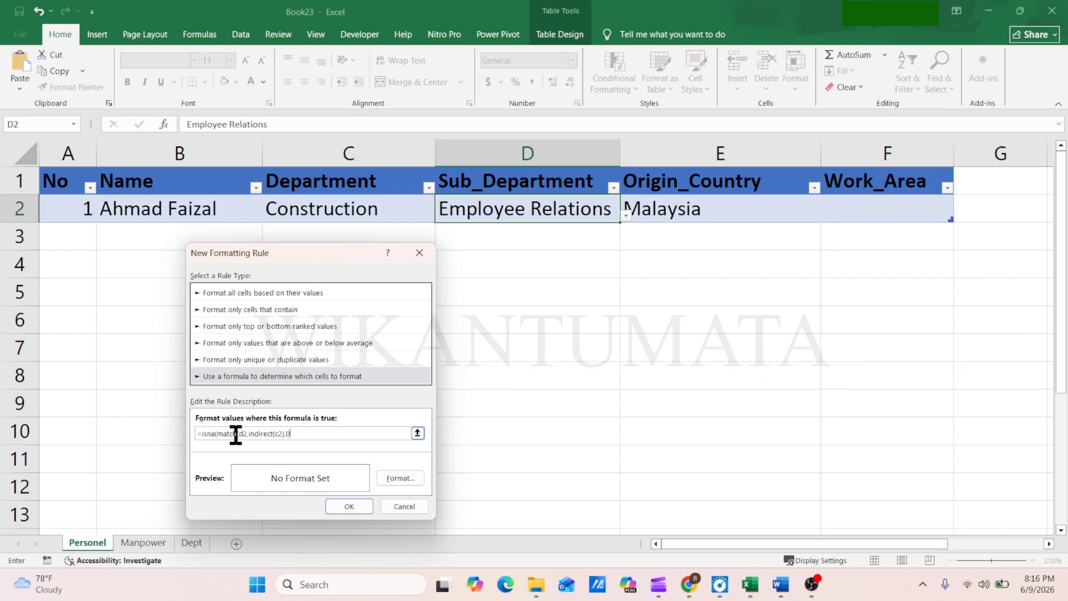
# Give the rule a red font with strikethrough and try to confirm the rule
pyautogui.click(400, 476)
pyautogui.click(418, 338)
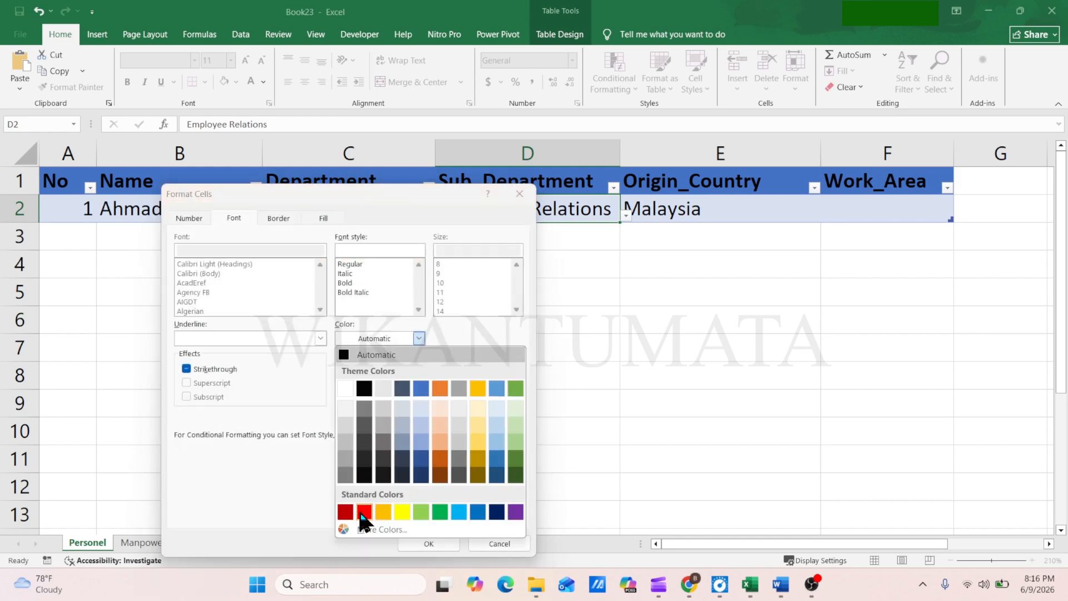
pyautogui.click(362, 513)
pyautogui.click(189, 370)
pyautogui.click(429, 544)
pyautogui.click(351, 506)
pyautogui.click(394, 419)
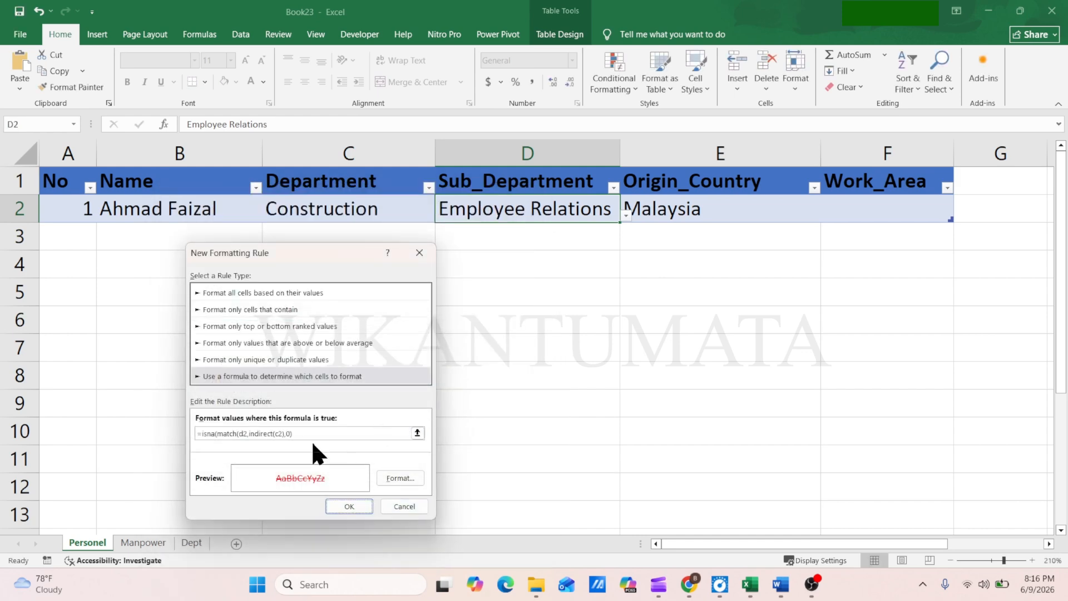
# Add the missing closing parenthesis to the rule's formula, making it =isna(match(d2,indirect(c2),0)), and apply the conditional formatting rule
pyautogui.click(303, 434)
pyautogui.write(')')
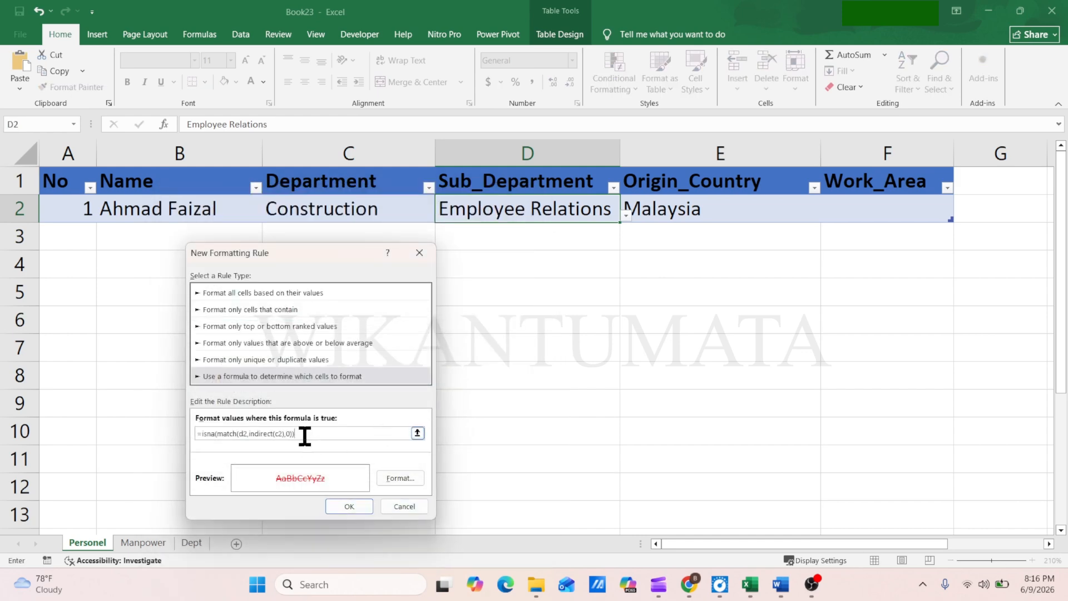
pyautogui.click(349, 506)
pyautogui.click(535, 483)
# Choose Structural Construction as the Sub_Department in D2 and autofit column D to its contents
pyautogui.click(625, 215)
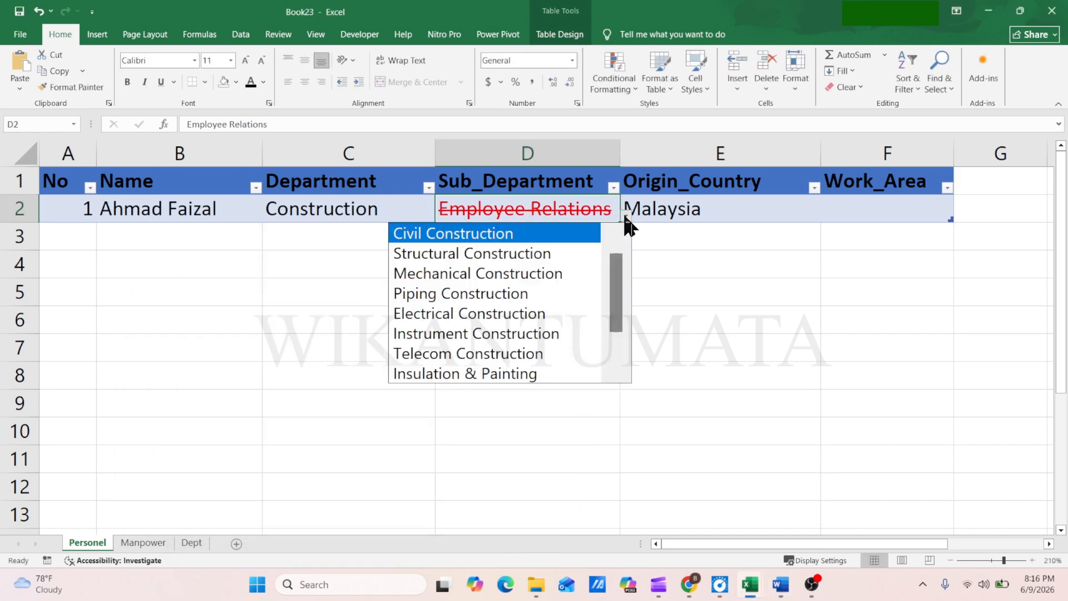
pyautogui.click(517, 252)
pyautogui.doubleClick(619, 154)
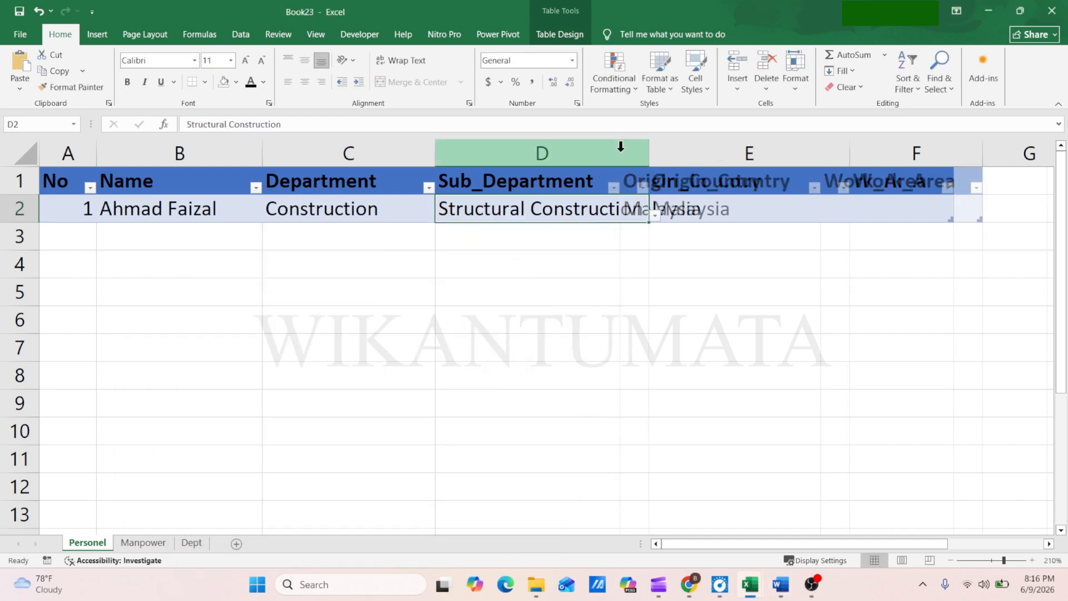
# Change the Department in C2 to Quality and the Sub_Department in D2 to Welding Quality
pyautogui.click(334, 214)
pyautogui.click(441, 216)
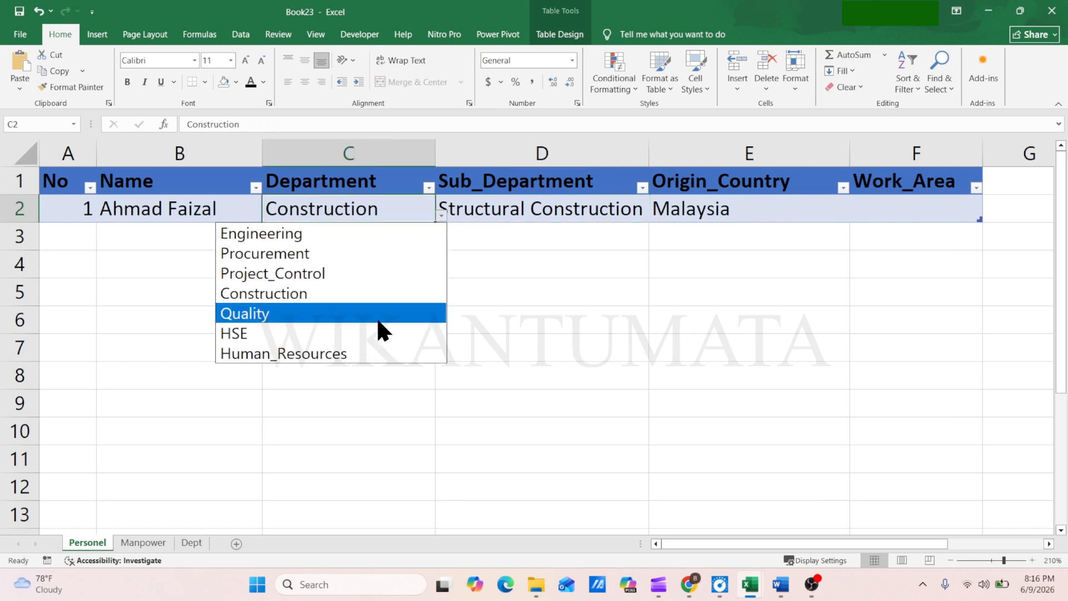
pyautogui.click(272, 315)
pyautogui.click(573, 216)
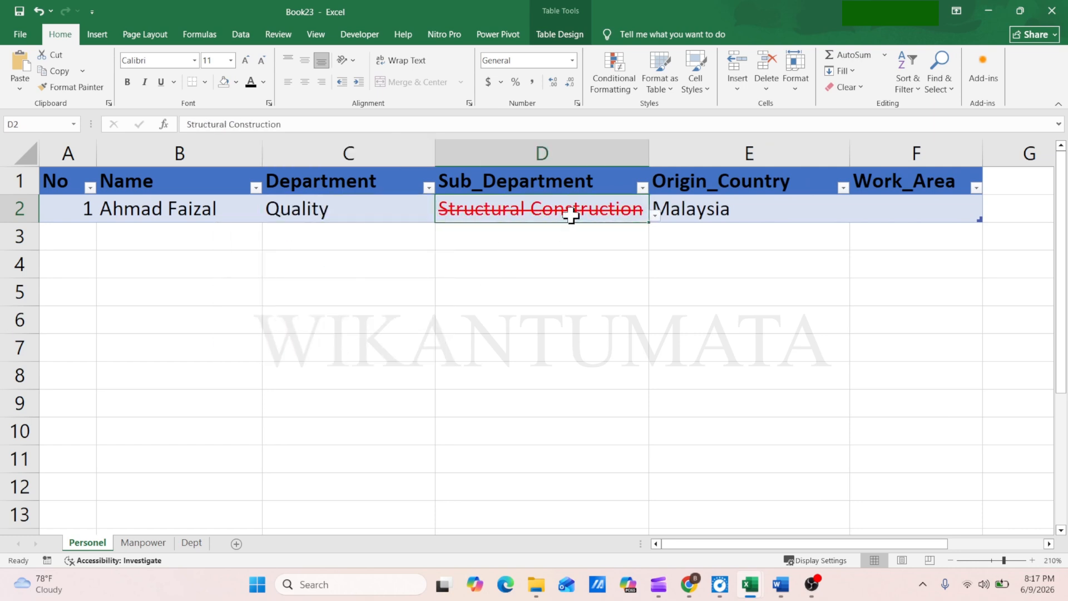
pyautogui.click(654, 216)
pyautogui.click(470, 273)
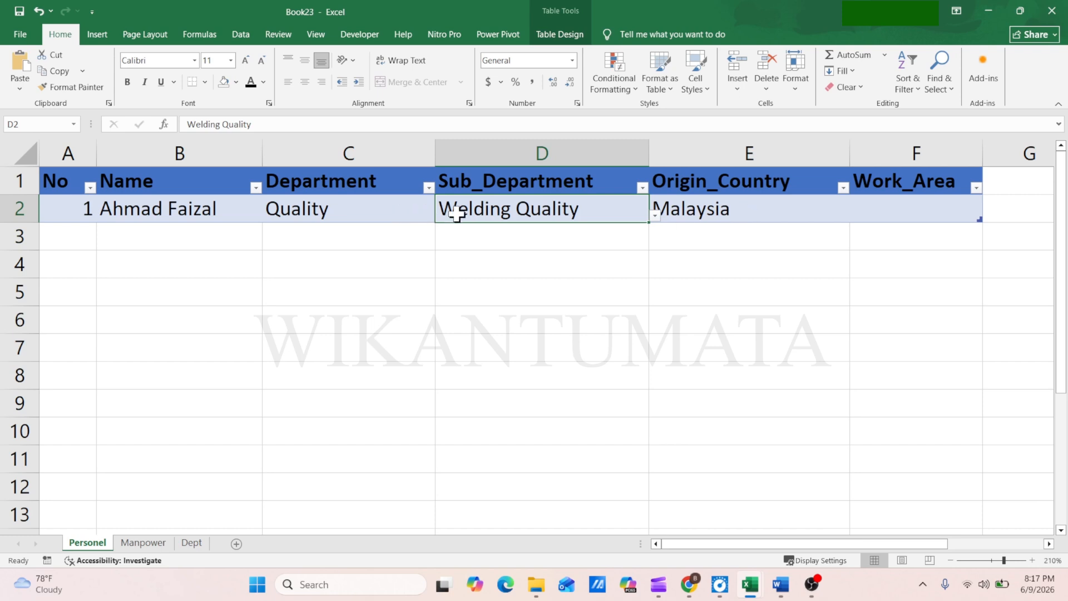
# Start a data validation for Work_Area cell F2 that allows a list
pyautogui.click(702, 211)
pyautogui.click(885, 210)
pyautogui.click(241, 34)
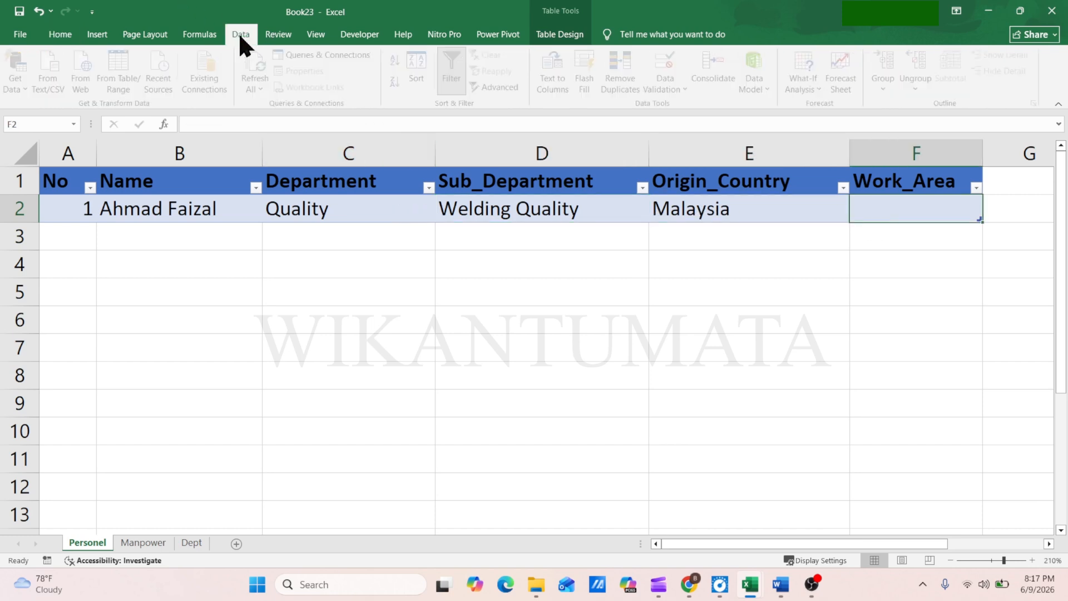
pyautogui.click(689, 89)
pyautogui.click(695, 118)
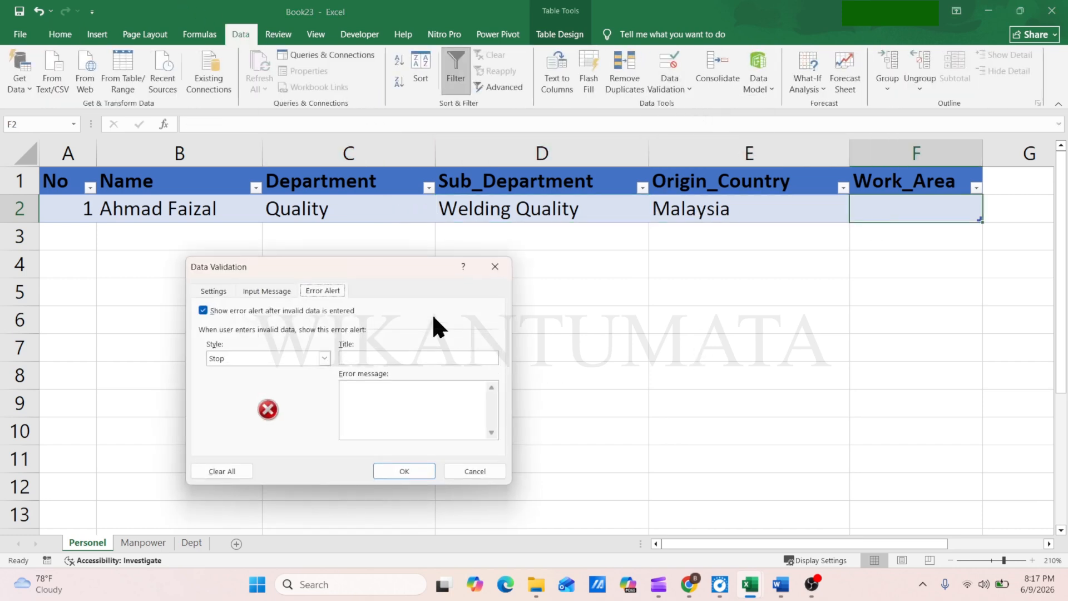
pyautogui.click(216, 290)
pyautogui.click(245, 339)
pyautogui.click(233, 378)
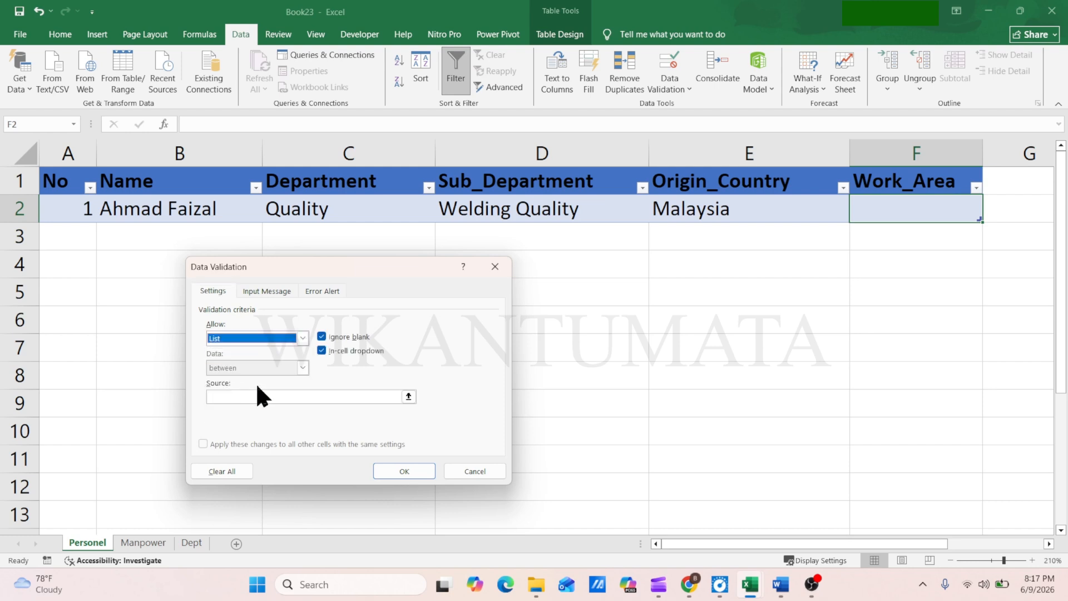
# Enter Head Office, Project Site as the source of the Work_Area validation list
pyautogui.click(234, 397)
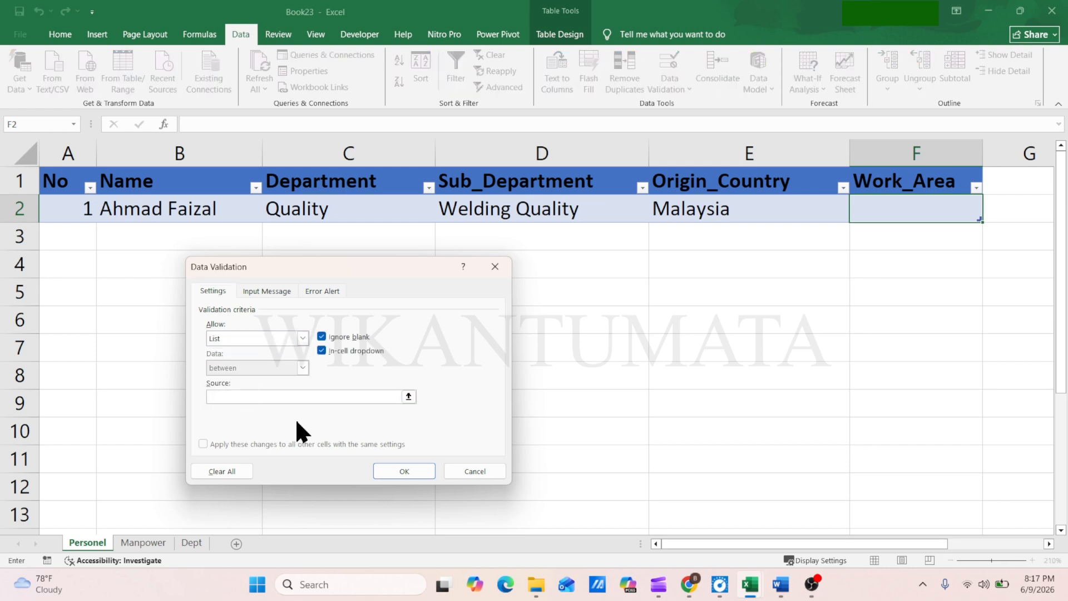
pyautogui.write('Head Office, Project Site')
# Apply the validation with an error message reading "Use data from dropdown" and choose Project Site in F2
pyautogui.click(324, 291)
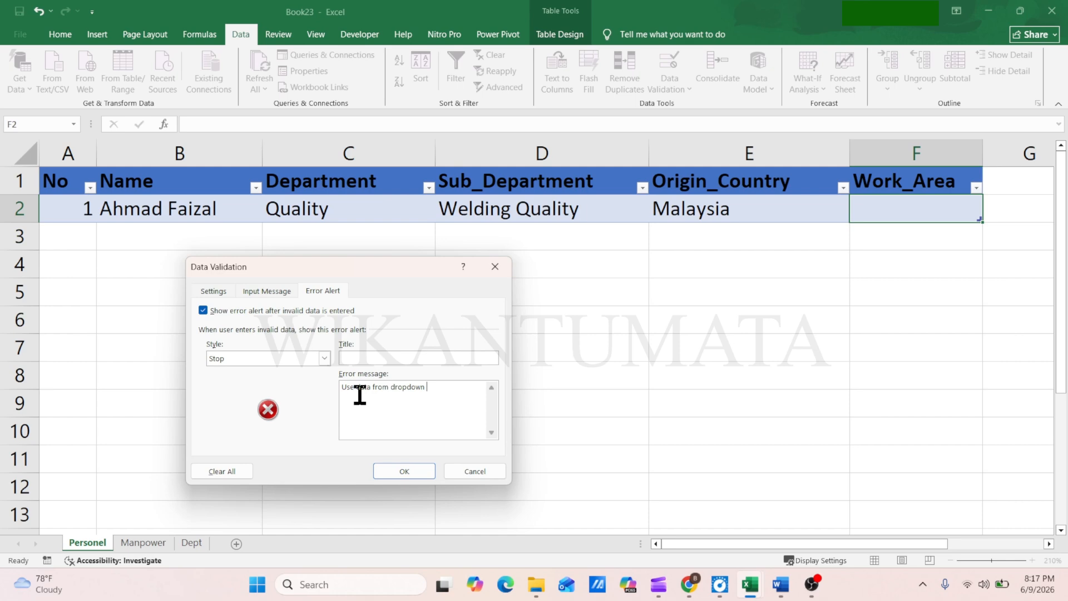
pyautogui.click(402, 471)
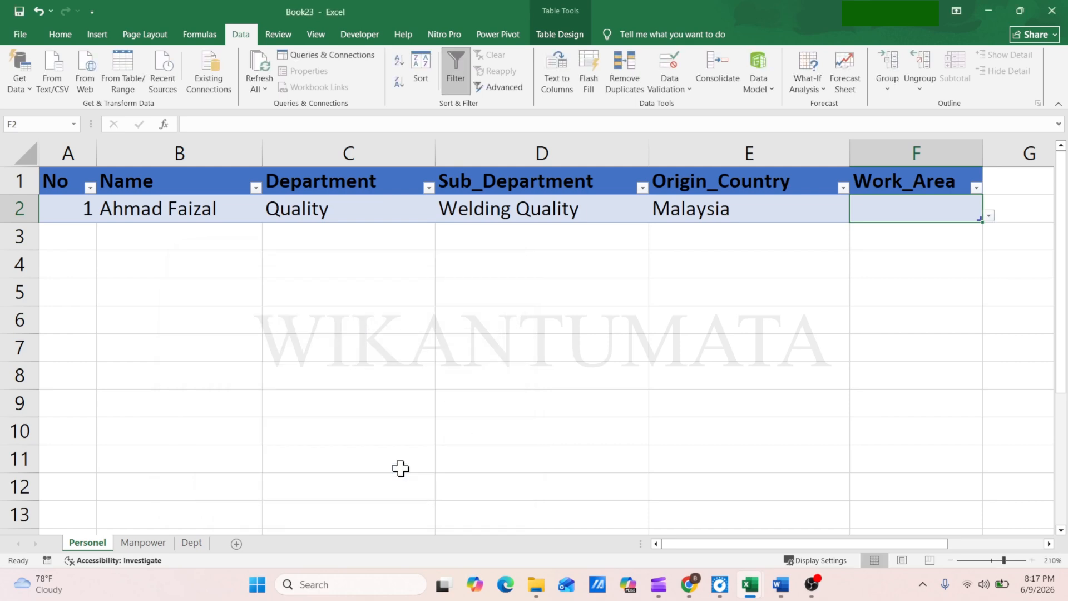
pyautogui.click(988, 217)
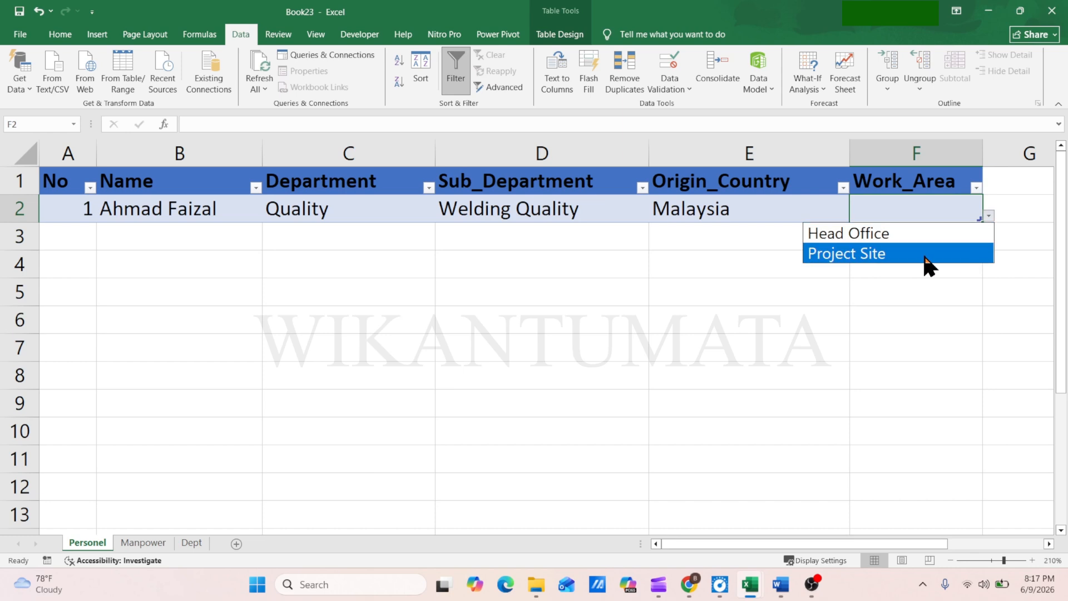
pyautogui.click(873, 257)
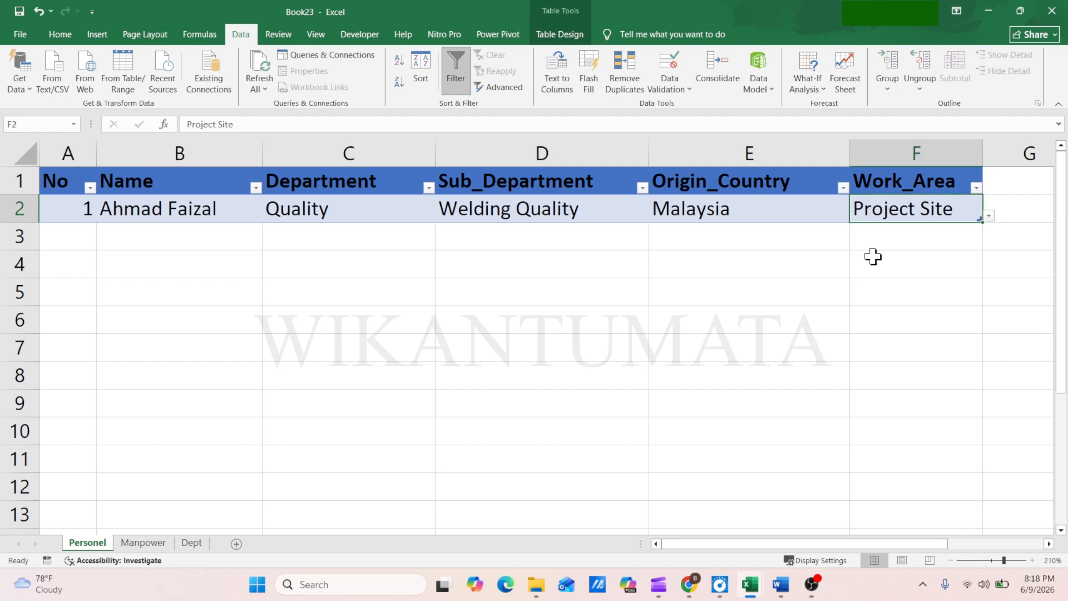
# Add a record in row 3 with No 2 and choose the employee's name from the drop-down list
pyautogui.click(78, 237)
pyautogui.write('2')
pyautogui.press('Return')
pyautogui.click(181, 237)
pyautogui.click(268, 244)
pyautogui.click(139, 320)
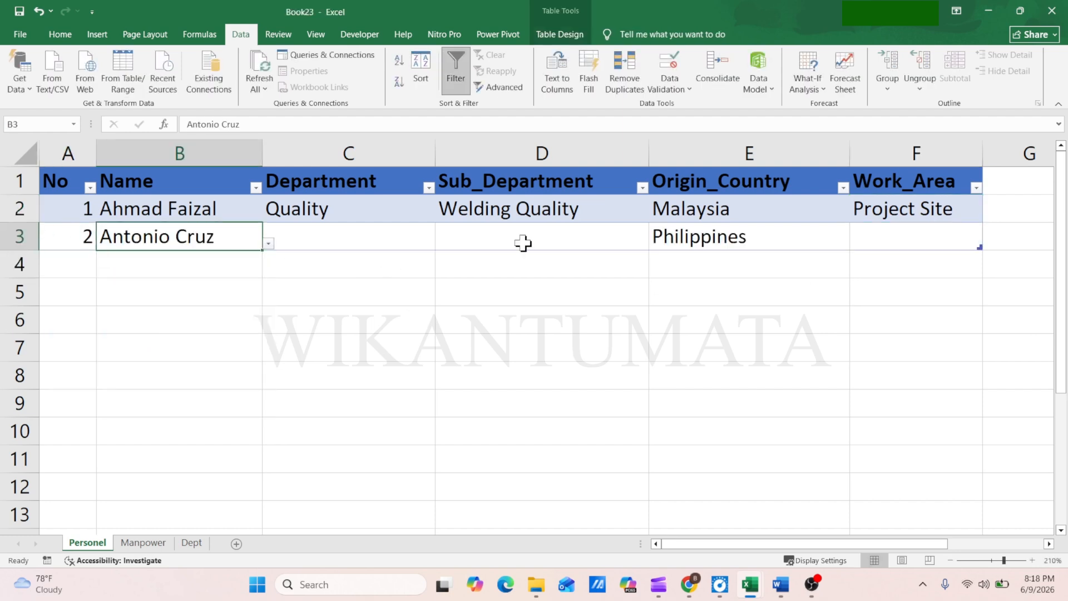
# Set row 3's Department to Procurement, Sub_Department to Expediting and Work_Area to Head Office
pyautogui.click(356, 237)
pyautogui.click(441, 244)
pyautogui.click(534, 238)
pyautogui.click(654, 244)
pyautogui.click(503, 282)
pyautogui.click(915, 238)
pyautogui.click(988, 245)
pyautogui.click(885, 261)
# Add a record in row 4 with No 3 and choose the employee's name from the drop-down list
pyautogui.click(81, 267)
pyautogui.write('3')
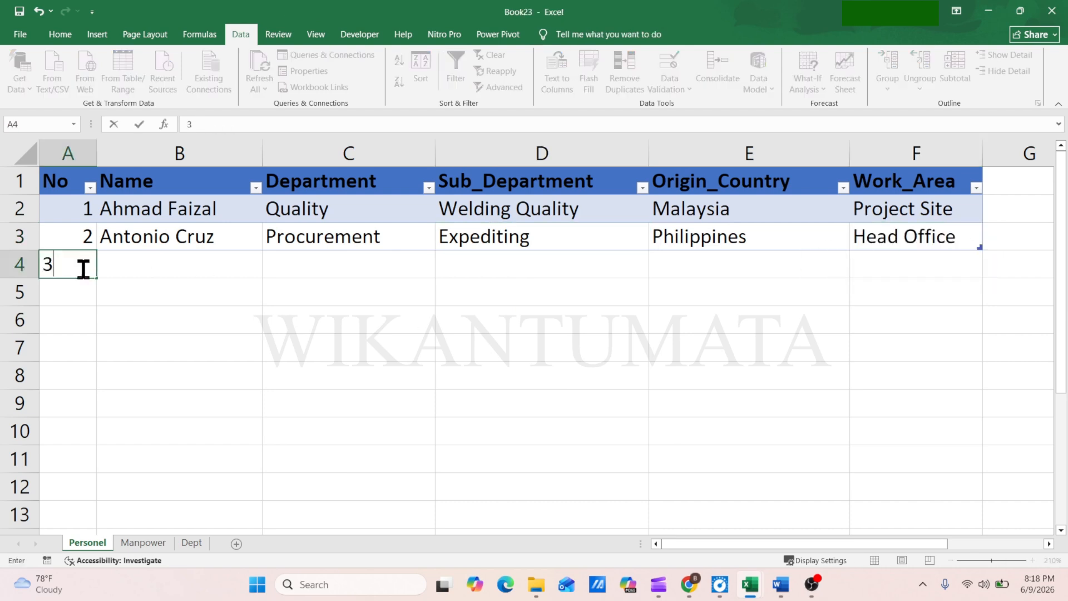
pyautogui.click(269, 272)
pyautogui.click(139, 334)
# Set row 4's Department to Procurement, Sub_Department to Logistics and Work_Area to Head Office
pyautogui.click(405, 267)
pyautogui.click(441, 271)
pyautogui.click(356, 350)
pyautogui.click(517, 265)
pyautogui.click(655, 271)
pyautogui.click(503, 341)
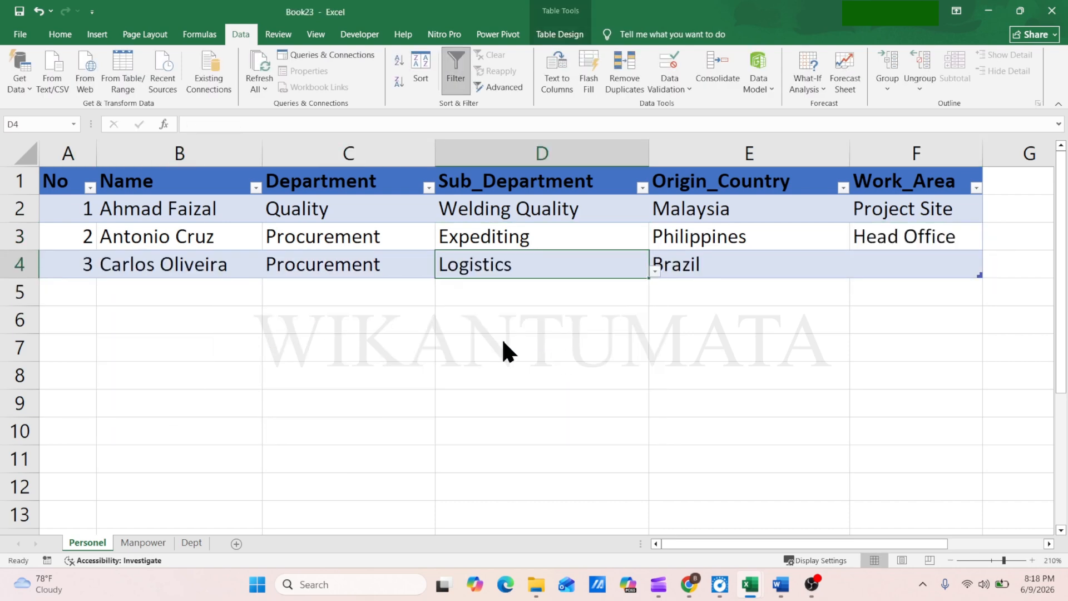
pyautogui.click(989, 272)
pyautogui.click(885, 289)
# Add a record in row 5 with No 4 and choose the employee's name from the drop-down list
pyautogui.click(74, 291)
pyautogui.write('4')
pyautogui.press('Return')
pyautogui.click(183, 293)
pyautogui.click(269, 300)
pyautogui.click(139, 376)
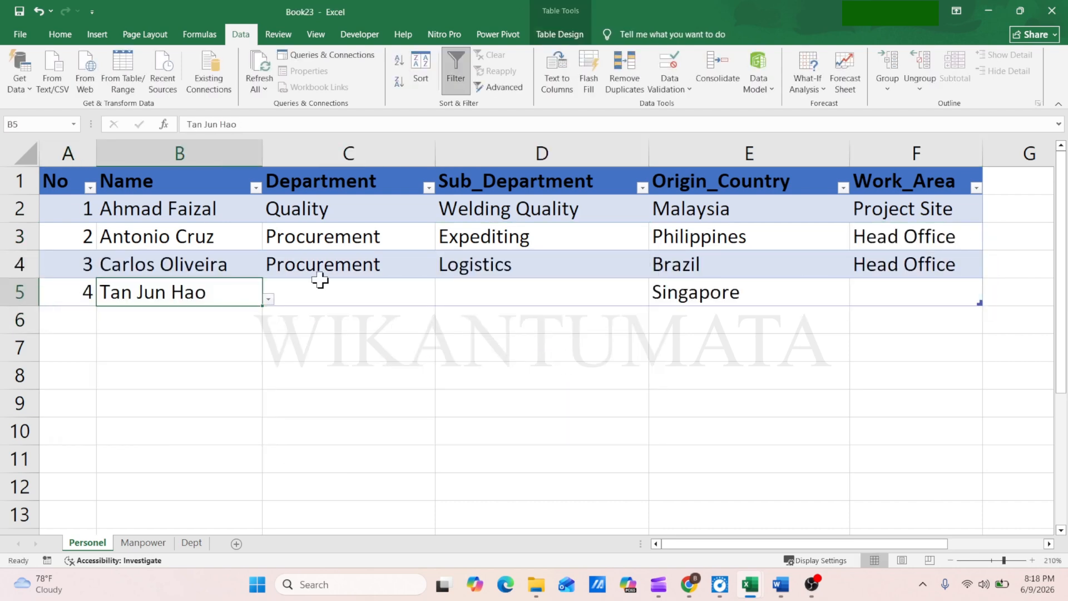
pyautogui.press('Return')
pyautogui.click(618, 320)
# Set row 5's Department to Construction, Sub_Department to Structural Construction and Work_Area to Project Site
pyautogui.click(441, 300)
pyautogui.click(278, 377)
pyautogui.click(534, 293)
pyautogui.click(654, 300)
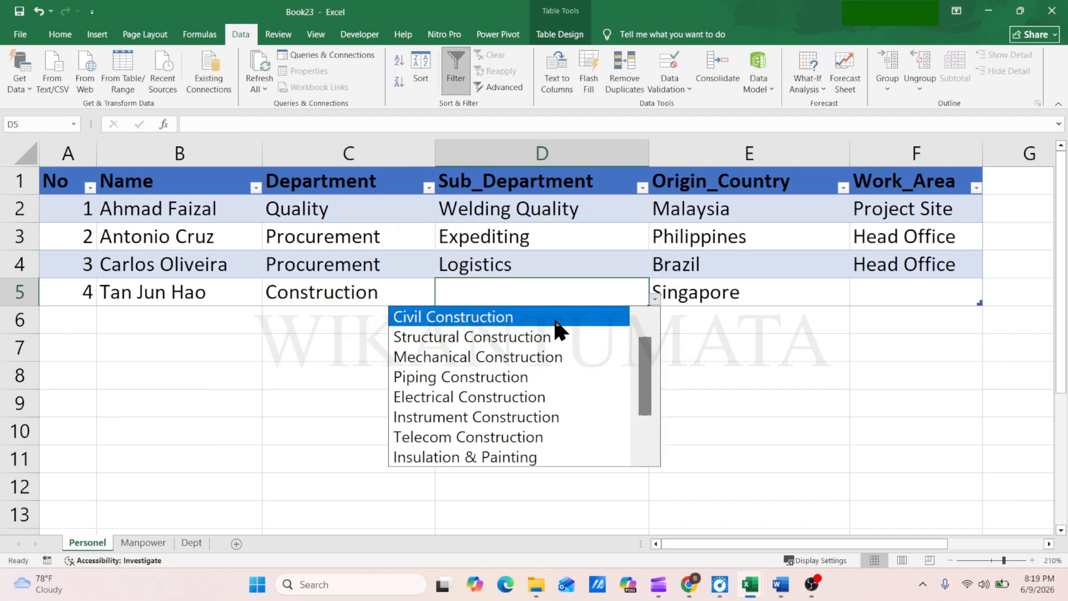
pyautogui.click(545, 337)
pyautogui.click(915, 293)
pyautogui.click(902, 337)
# Add a record in row 6 with No 5 and choose the employee's name from the drop-down list
pyautogui.click(78, 321)
pyautogui.write('5')
pyautogui.press('Return')
pyautogui.click(190, 321)
pyautogui.click(269, 327)
pyautogui.click(145, 443)
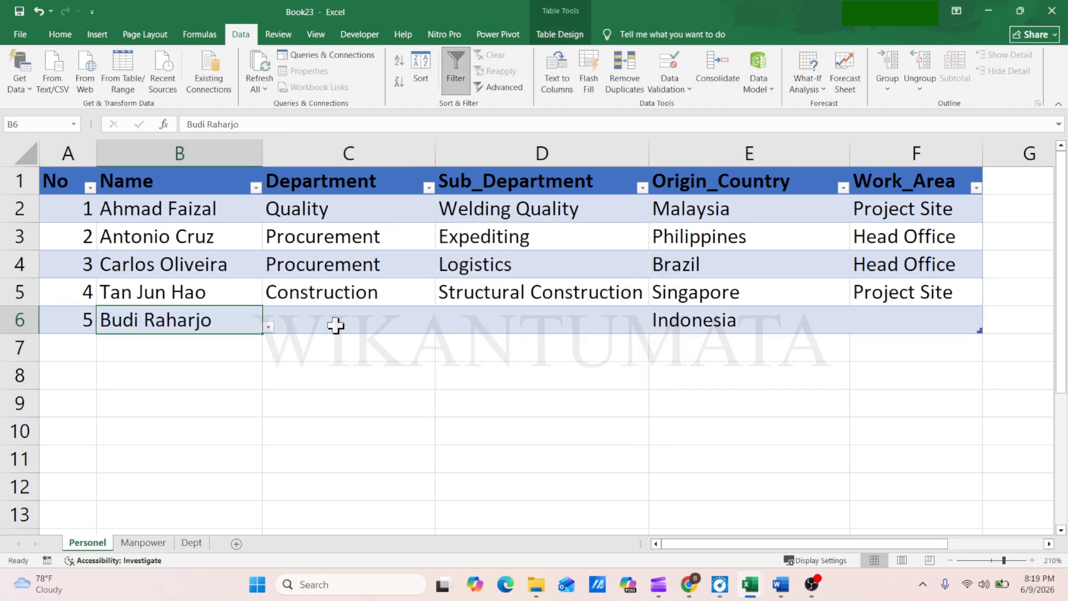
# Set row 6's Department to Construction, Sub_Department to Piping Construction and Work_Area to Project Site
pyautogui.click(344, 322)
pyautogui.click(542, 321)
pyautogui.click(654, 327)
pyautogui.click(518, 406)
pyautogui.click(915, 321)
pyautogui.click(989, 327)
pyautogui.click(896, 365)
# Add a record in row 7 with No 6 and choose the employee's name from the drop-down list
pyautogui.click(81, 350)
pyautogui.write('6')
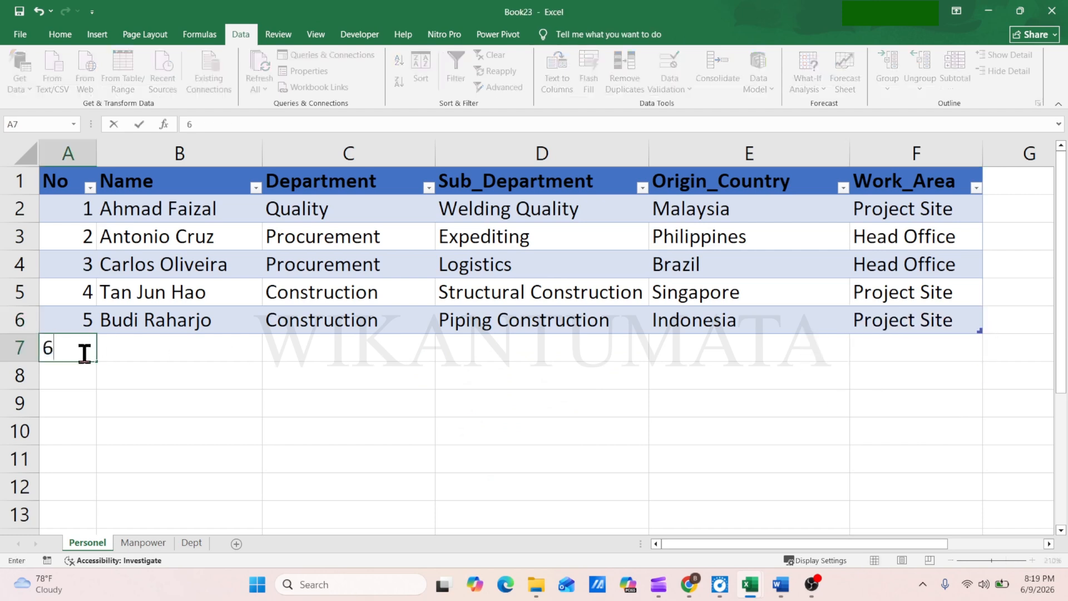
pyautogui.click(104, 492)
# Set row 7's Department to Quality, Sub_Department to Welding Quality and Work_Area to Project Site
pyautogui.click(346, 349)
pyautogui.click(442, 355)
pyautogui.click(237, 451)
pyautogui.click(582, 350)
pyautogui.click(655, 354)
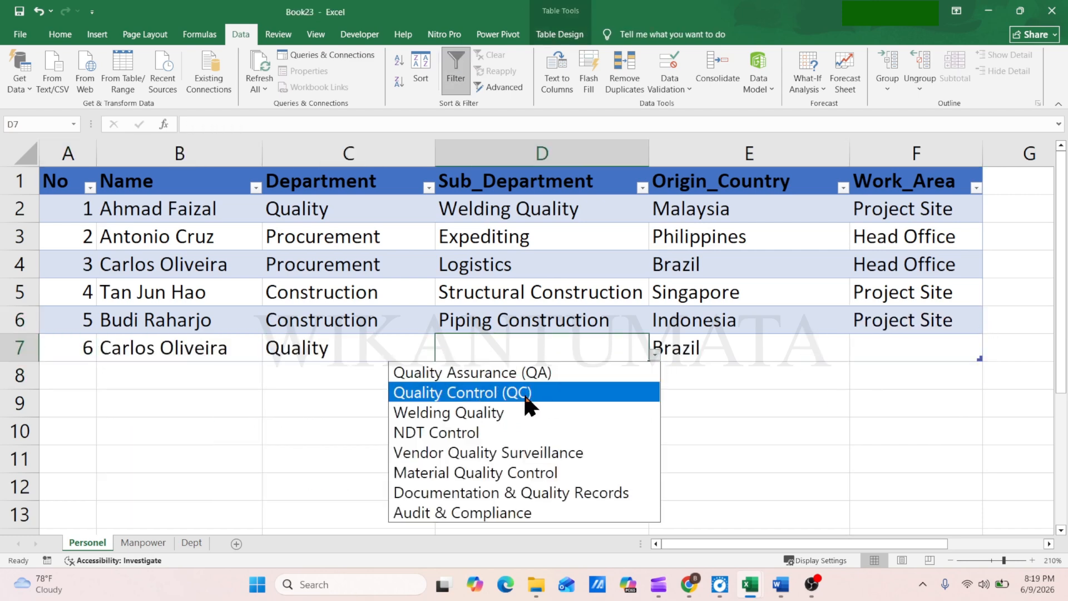
pyautogui.click(456, 412)
pyautogui.click(988, 355)
pyautogui.click(846, 392)
# Add a record in row 8 with No 7 and choose the employee's name from the drop-down list
pyautogui.click(80, 376)
pyautogui.write('7')
pyautogui.press('Tab')
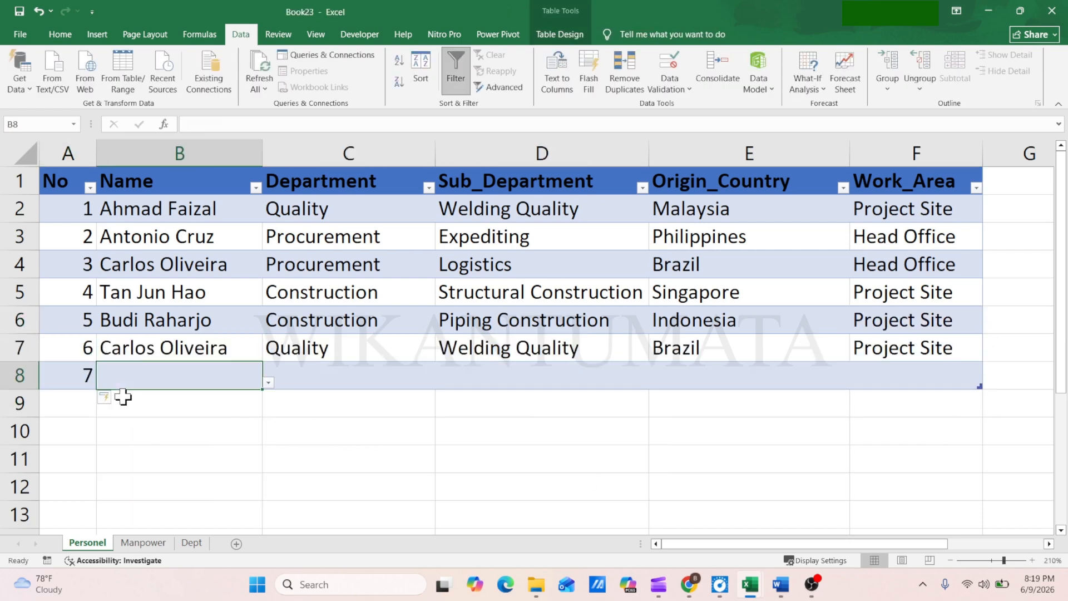
pyautogui.click(268, 383)
pyautogui.moveTo(258, 403); pyautogui.dragTo(262, 517)
pyautogui.click(234, 500)
# Set row 8's Department to Human_Resources, Sub_Department to Personnel Administration and Work_Area to Head Office
pyautogui.click(345, 377)
pyautogui.click(441, 383)
pyautogui.click(312, 517)
pyautogui.click(522, 379)
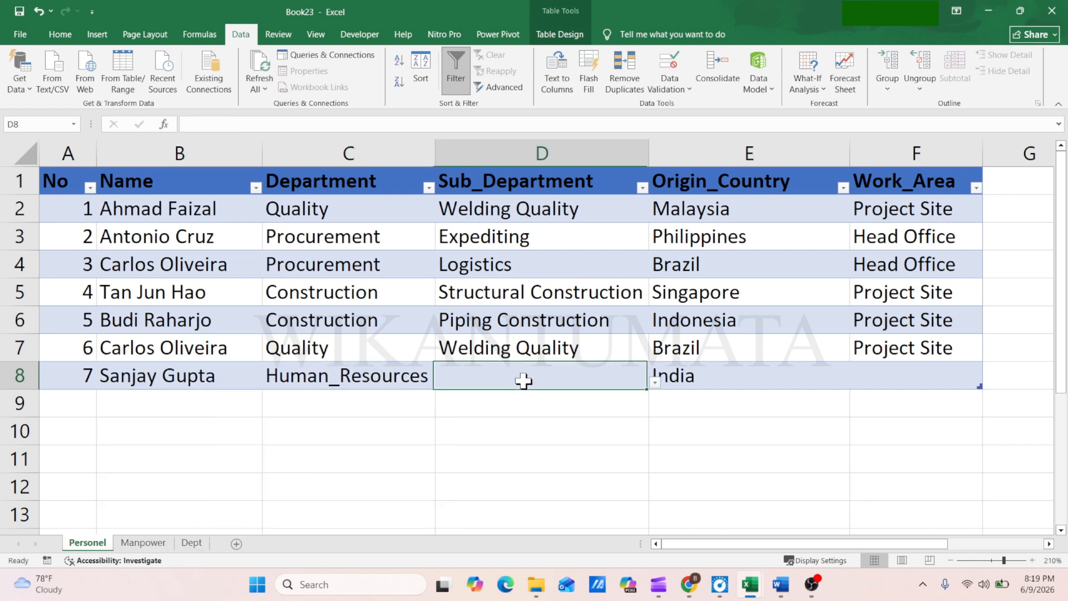
pyautogui.click(654, 383)
pyautogui.click(523, 421)
pyautogui.click(946, 383)
pyautogui.click(989, 383)
pyautogui.click(941, 400)
pyautogui.click(684, 428)
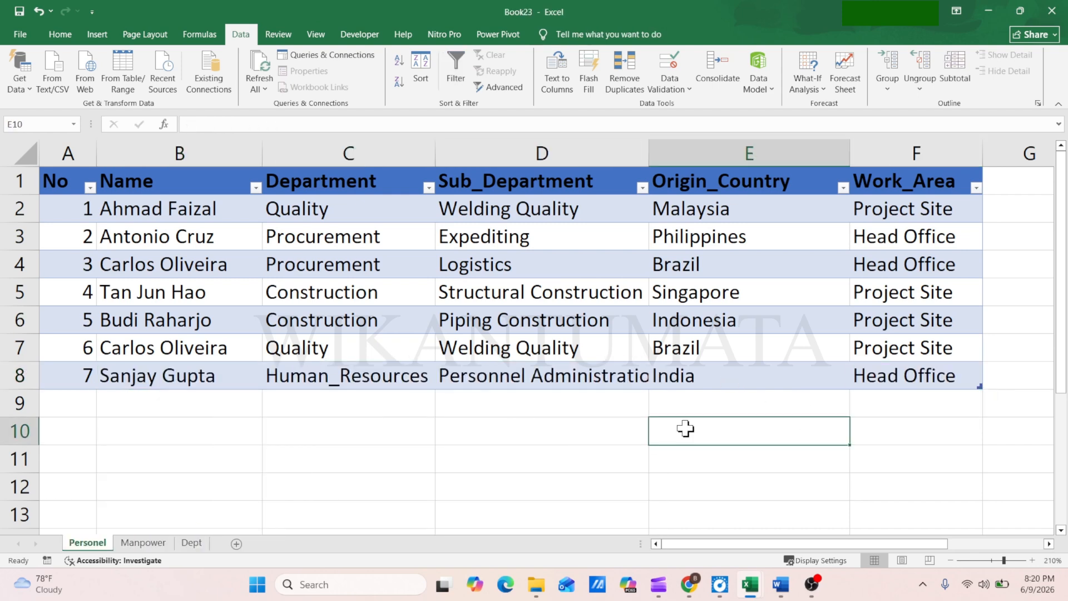